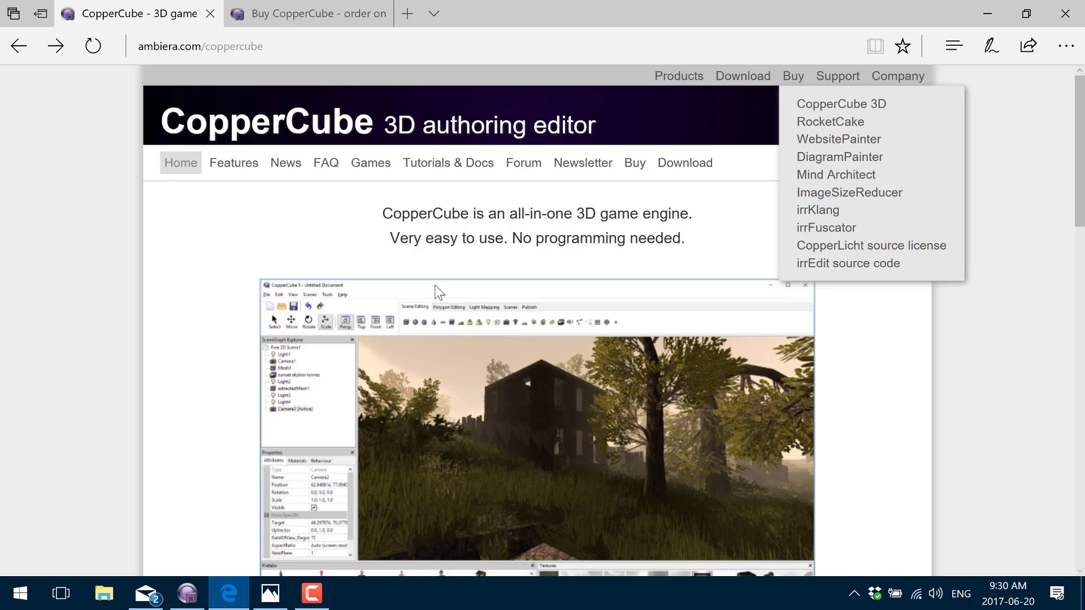
- Review the CopperCube purchase options and compare the features, limits and prices of the Demo, Basic and Professional editions
left_click(279, 16)
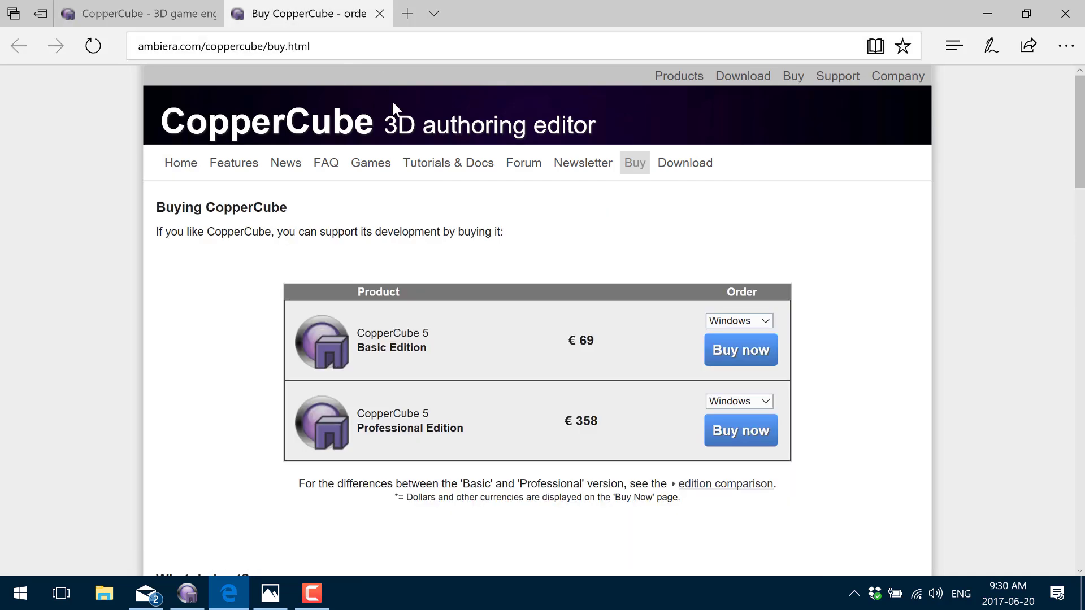
left_click(132, 16)
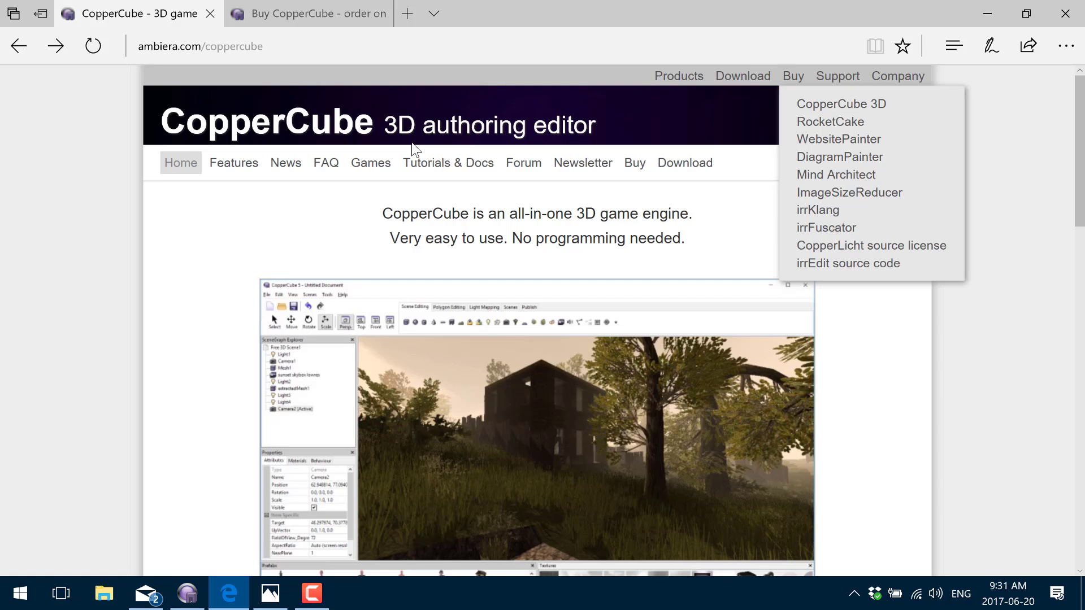
left_click(277, 11)
scroll(589, 288, "down", 2)
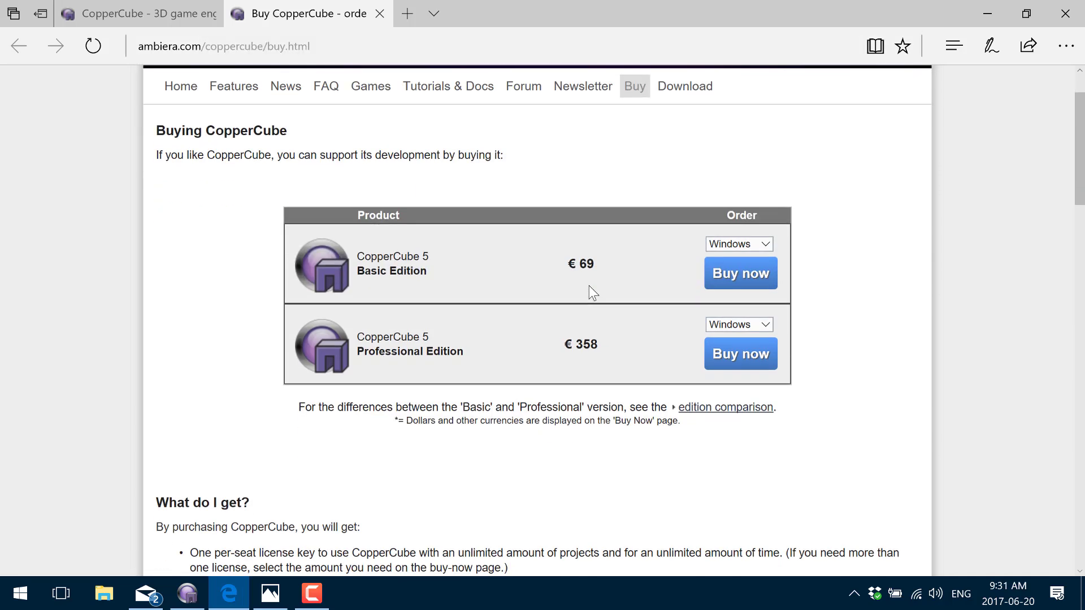
left_click(694, 396)
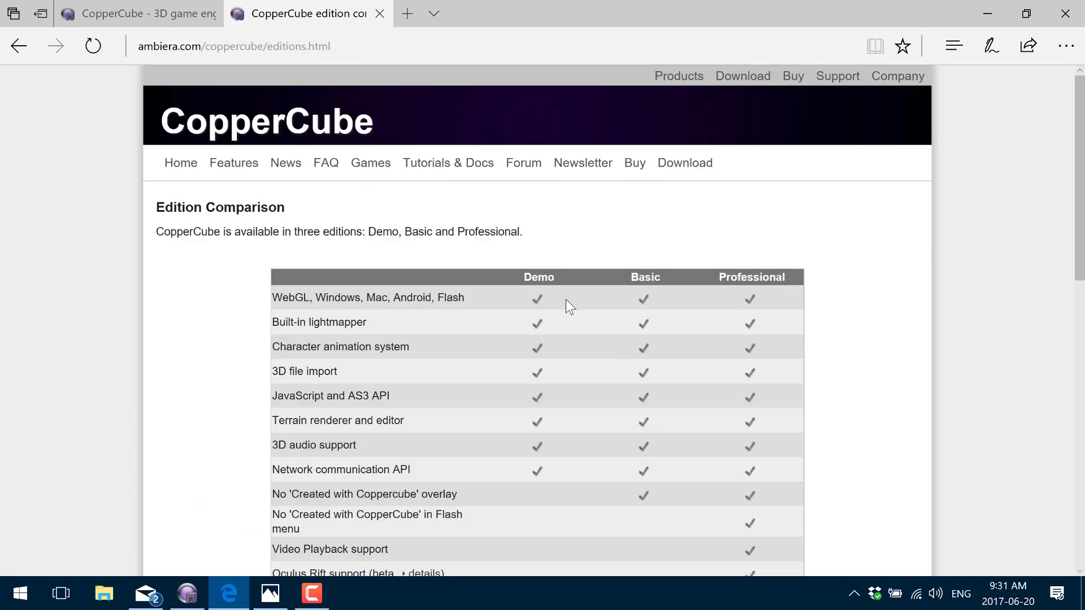
scroll(567, 301, "down", 2)
scroll(696, 263, "down", 4)
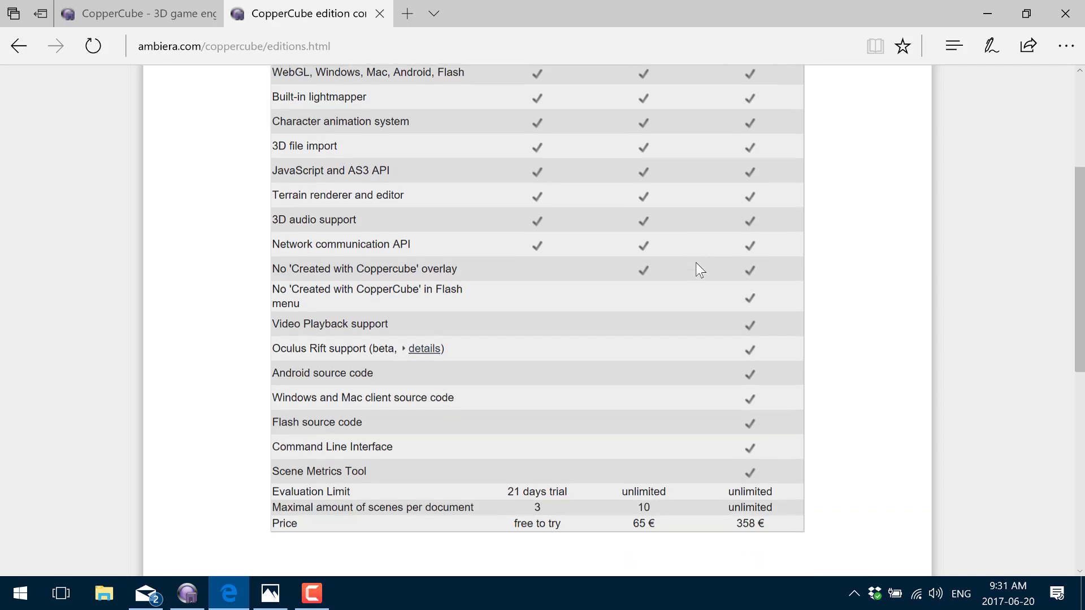
scroll(418, 302, "down", 2)
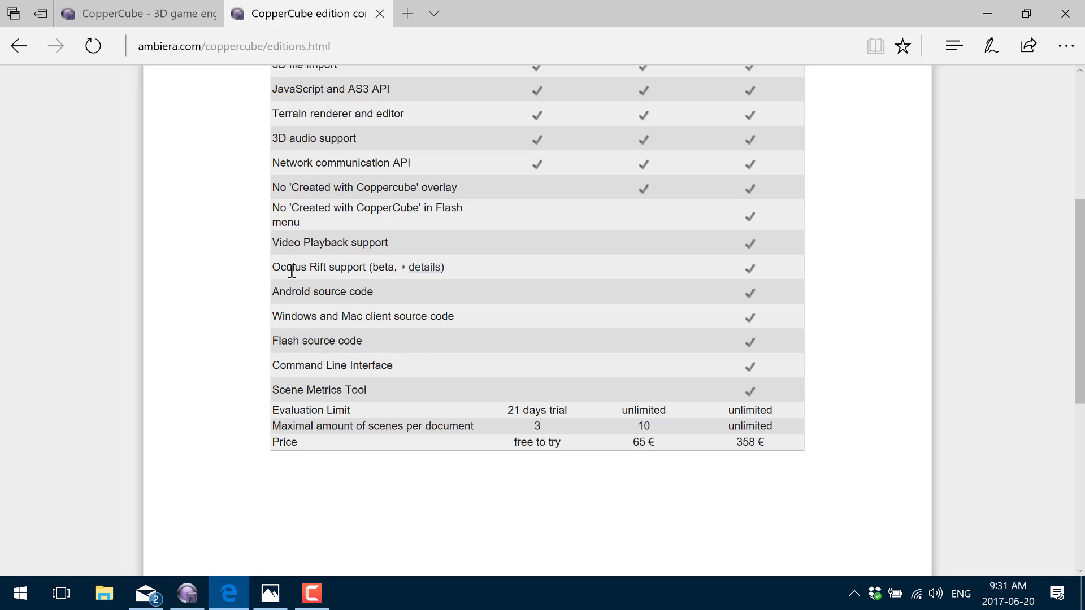
scroll(656, 299, "up", 8)
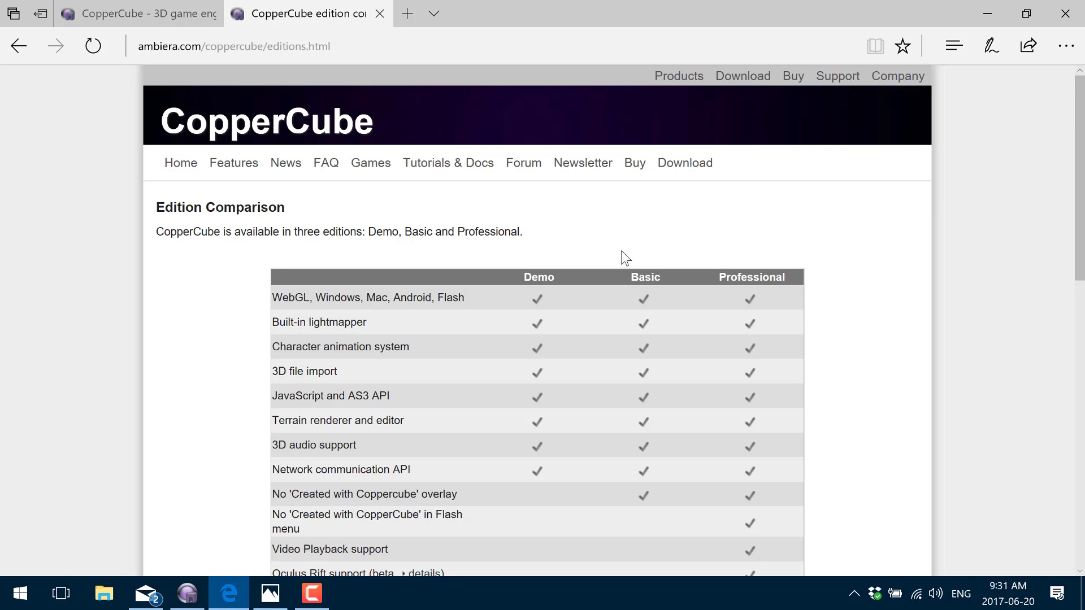
- Examine the CopperCube home page's feature overview, including supported platforms, ease of use and programming requirements
left_click(193, 18)
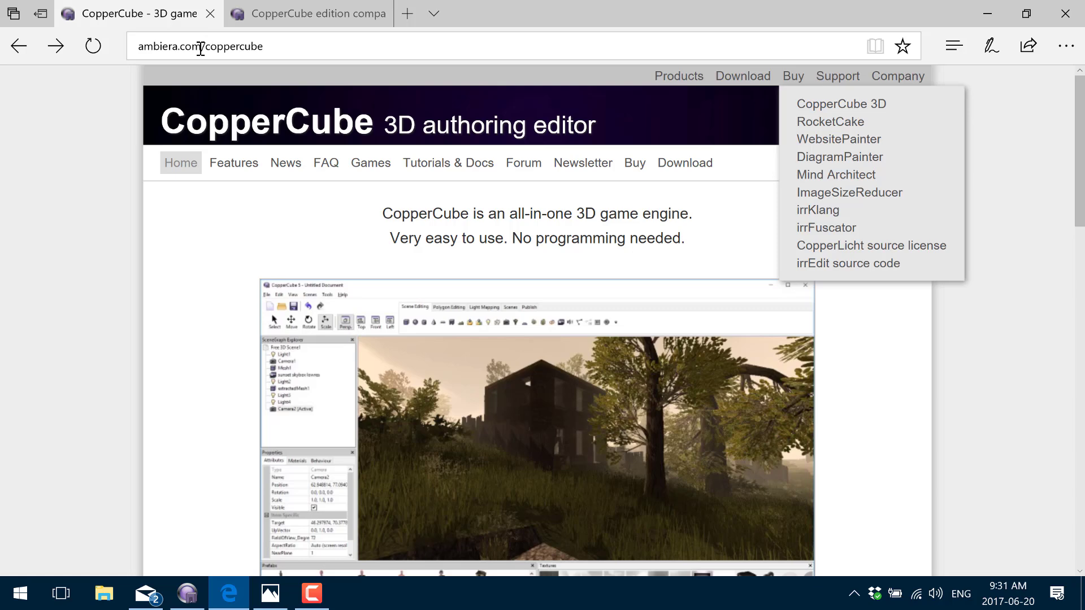
scroll(139, 259, "down", 6)
scroll(138, 261, "down", 3)
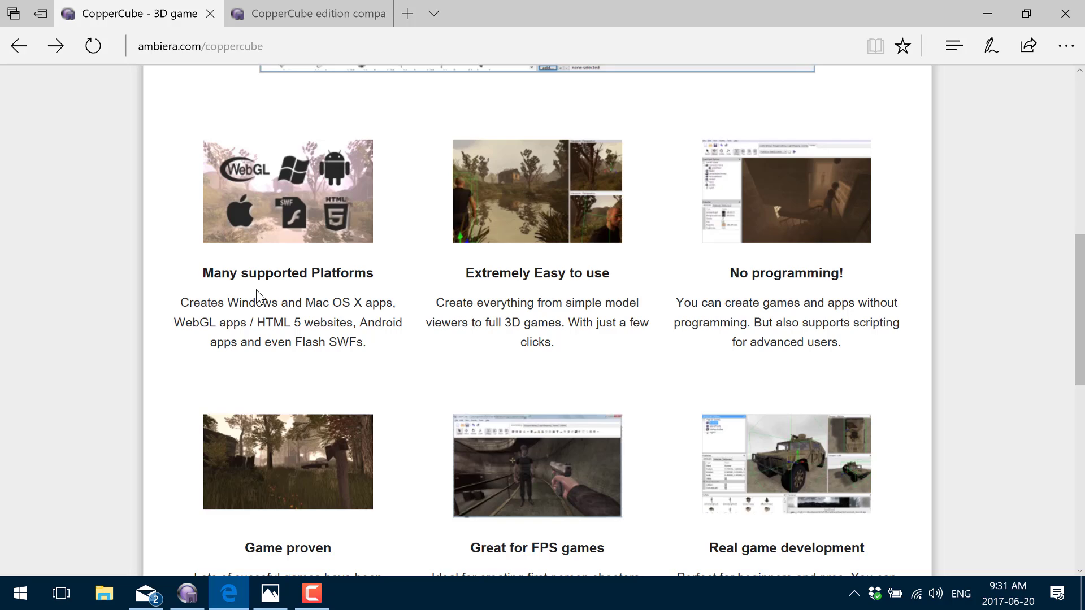
scroll(256, 289, "down", 5)
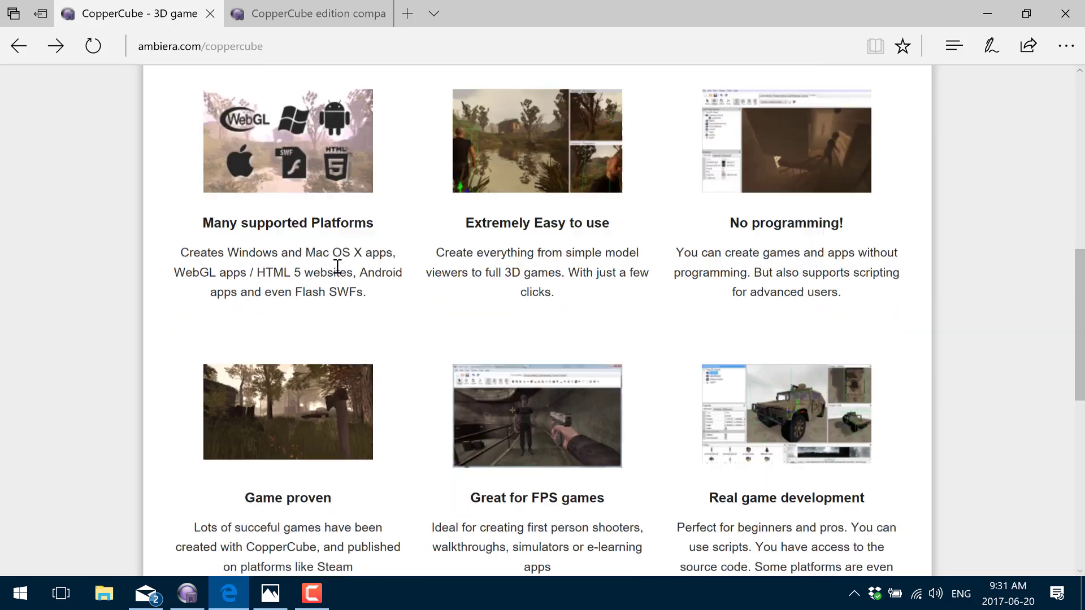
scroll(343, 271, "up", 4)
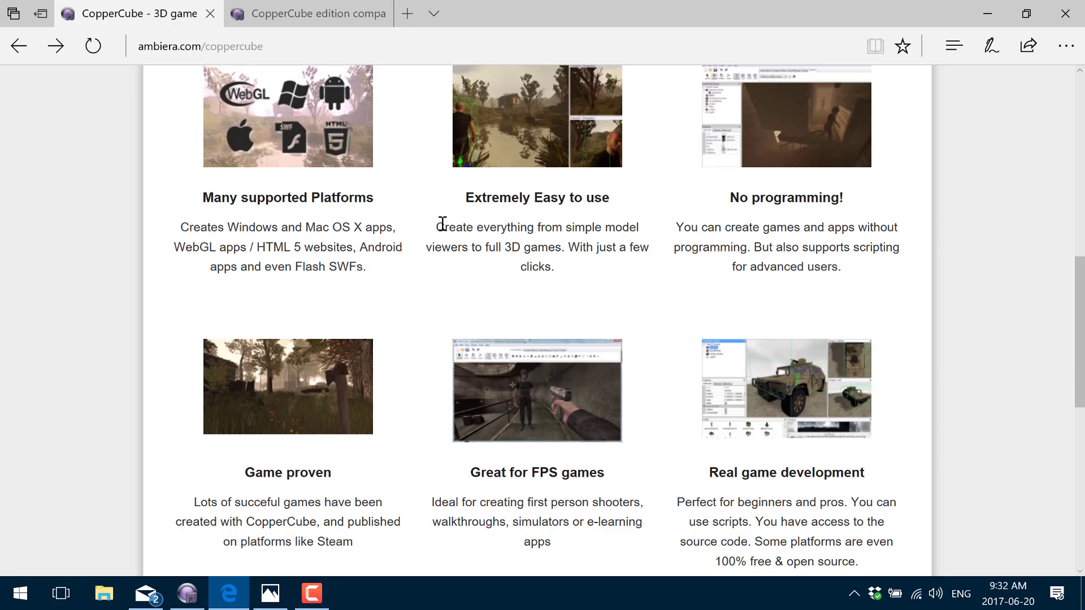
- Switch to CopperCube, open the example app firstpersoncamera.ccb and maximize the editor window
left_click(187, 593)
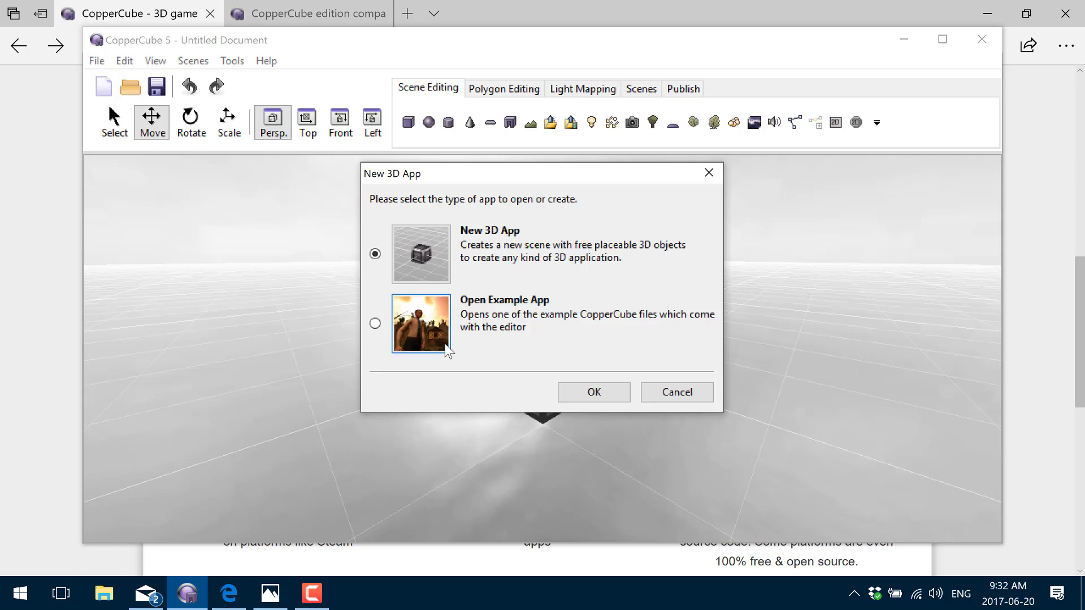
left_click(375, 323)
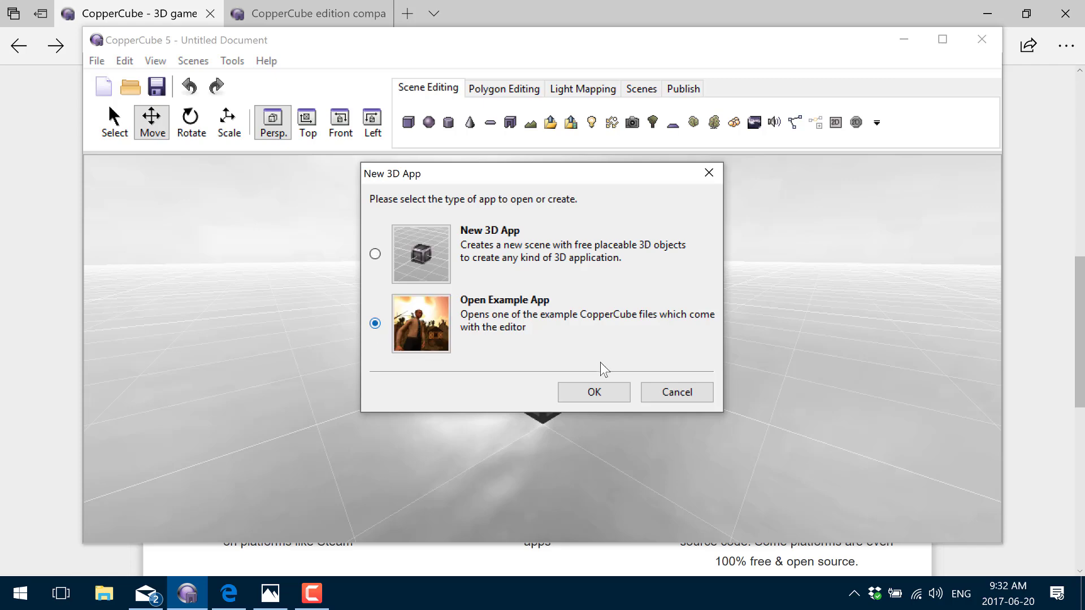
left_click(593, 396)
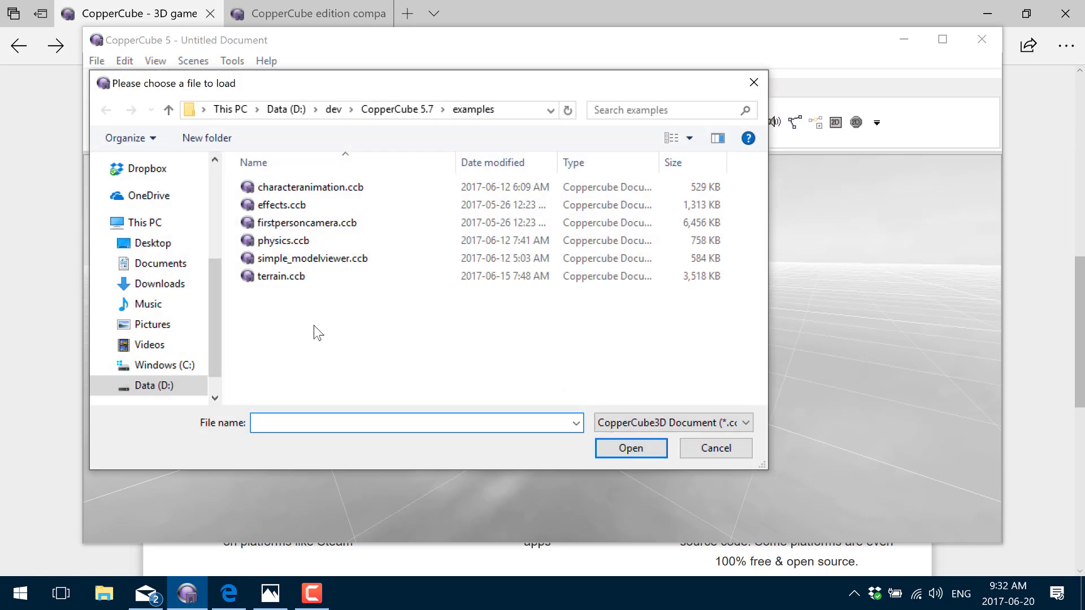
double_click(325, 223)
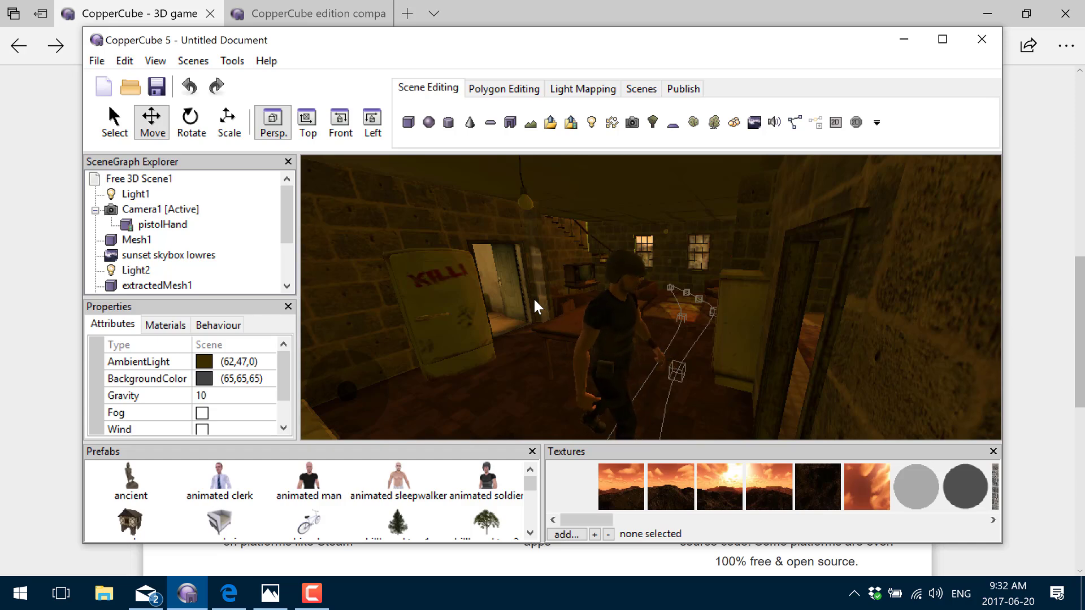
double_click(303, 34)
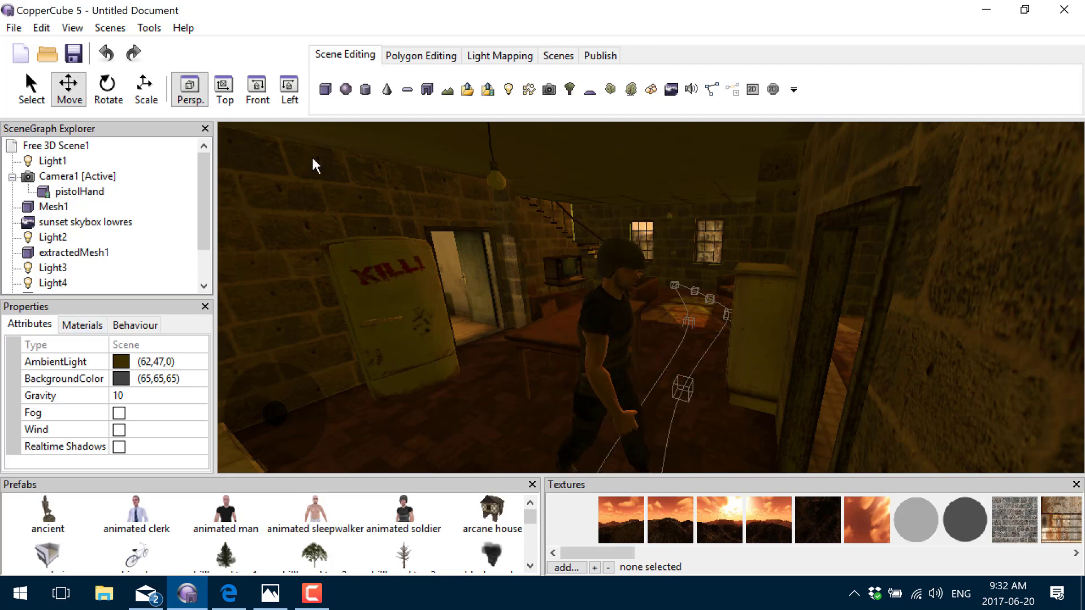
- Select the soldier in the 3D scene and look through the objects listed in the scene graph
left_click(603, 317)
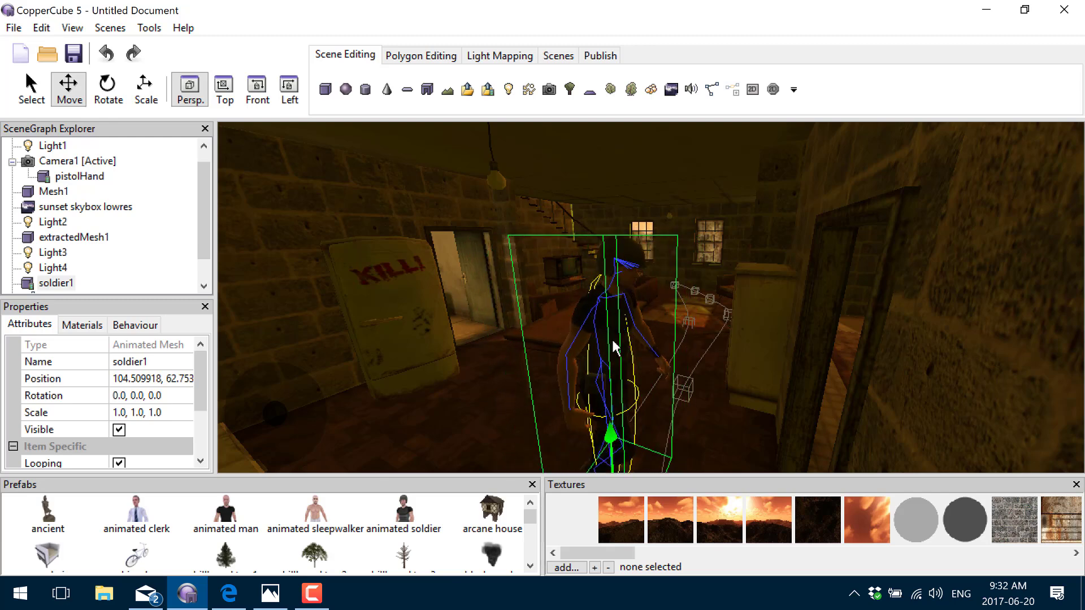
scroll(109, 228, "up", 1)
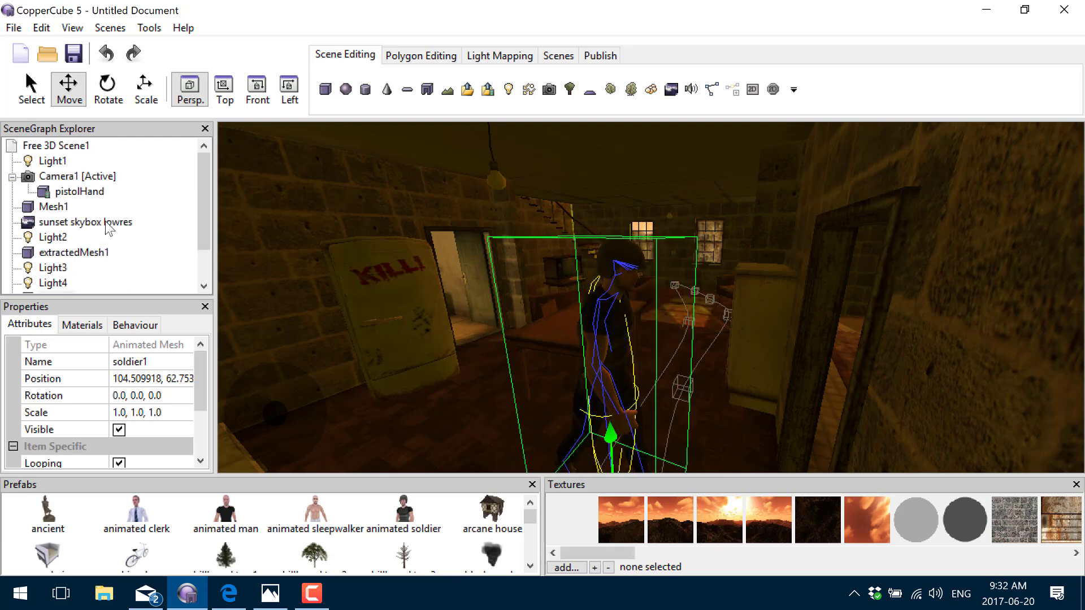
scroll(109, 226, "down", 1)
scroll(109, 226, "up", 1)
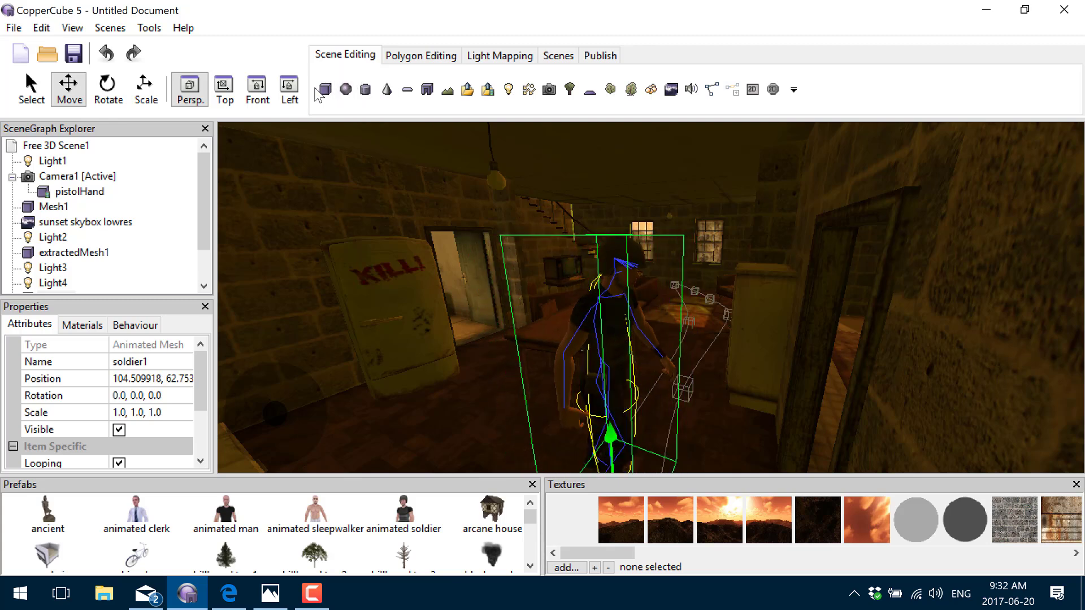
- Create a cone with radius 5.0, side count 8, length 10.0 and a capped bottom, and move it forward beside the soldier
left_click(385, 90)
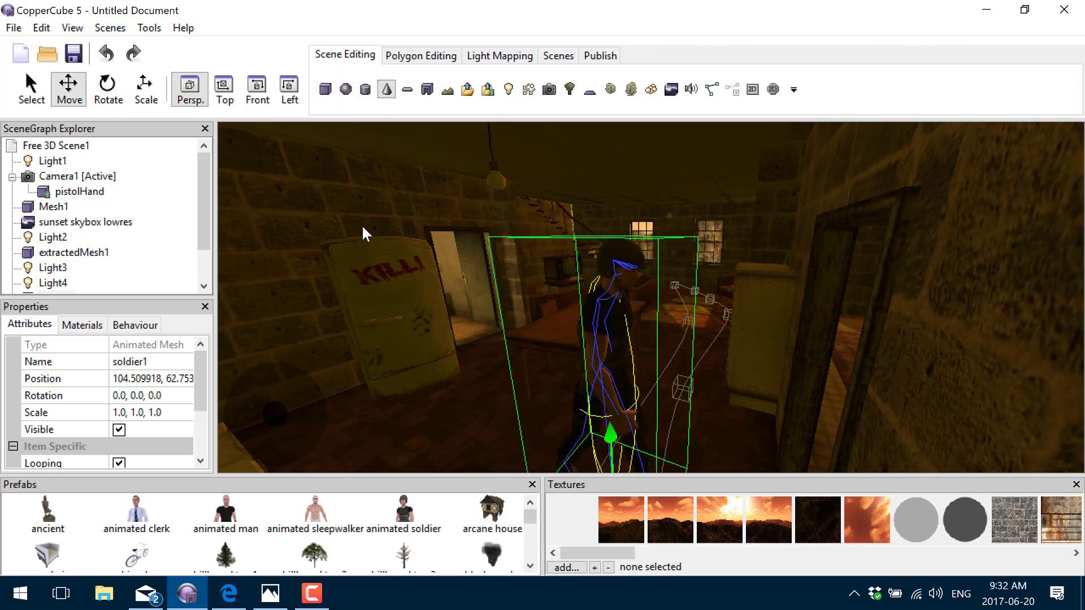
left_click(384, 92)
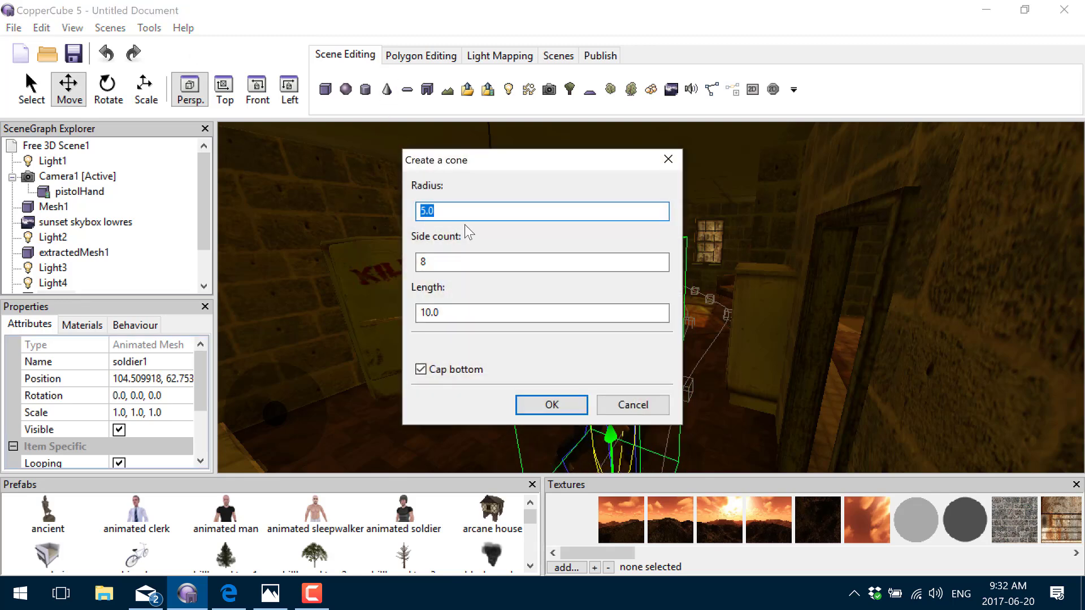
left_click(551, 404)
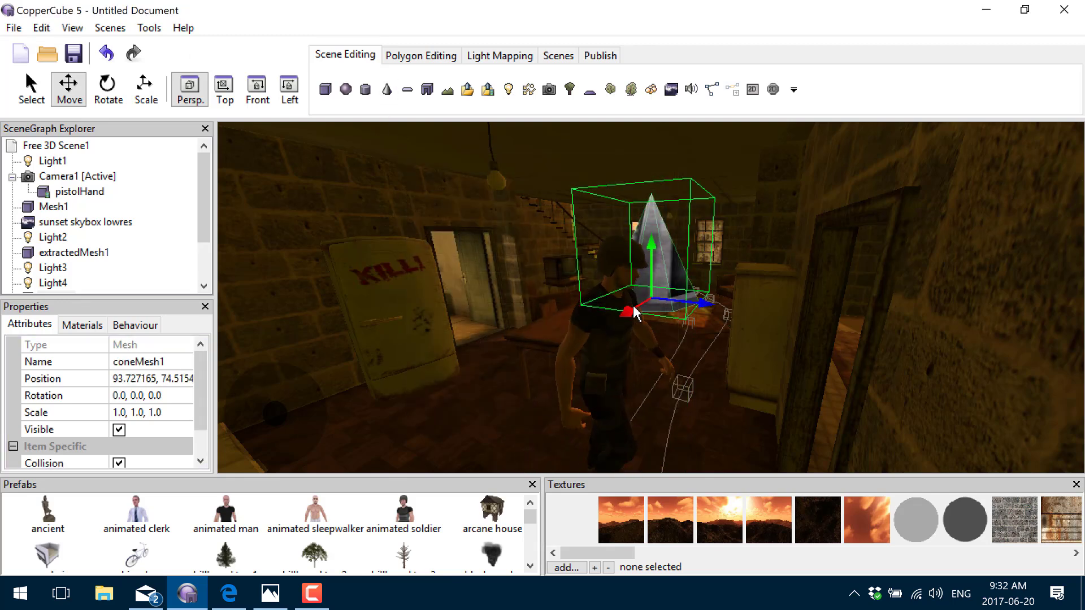
left_click_drag(633, 313, 489, 364)
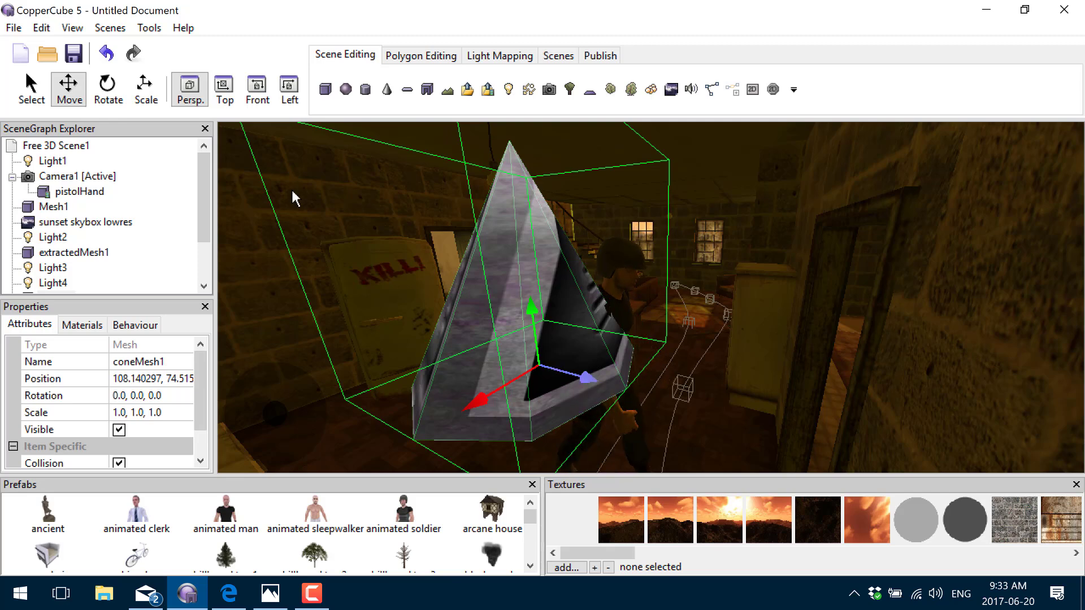
- Select the stone wall texture walltest1.jpg as the current texture
left_click(997, 512)
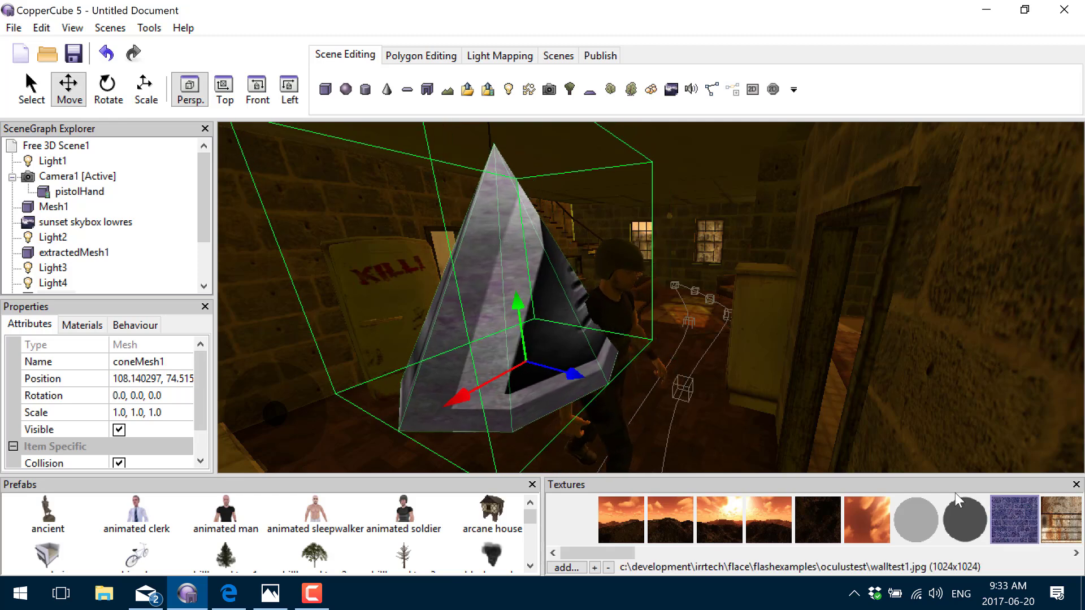
right_click(1010, 513)
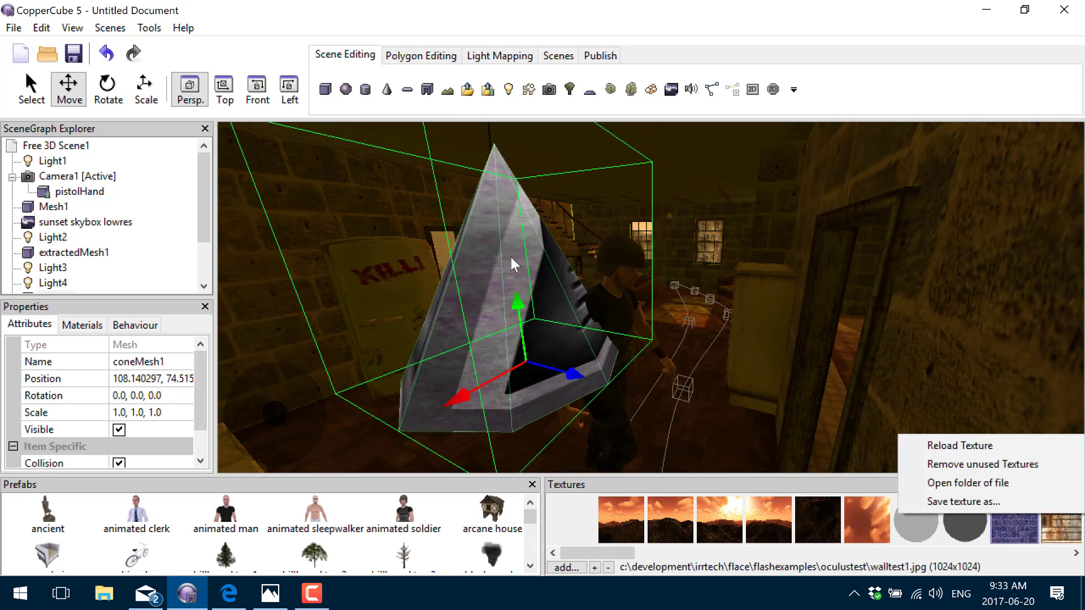
left_click(507, 257)
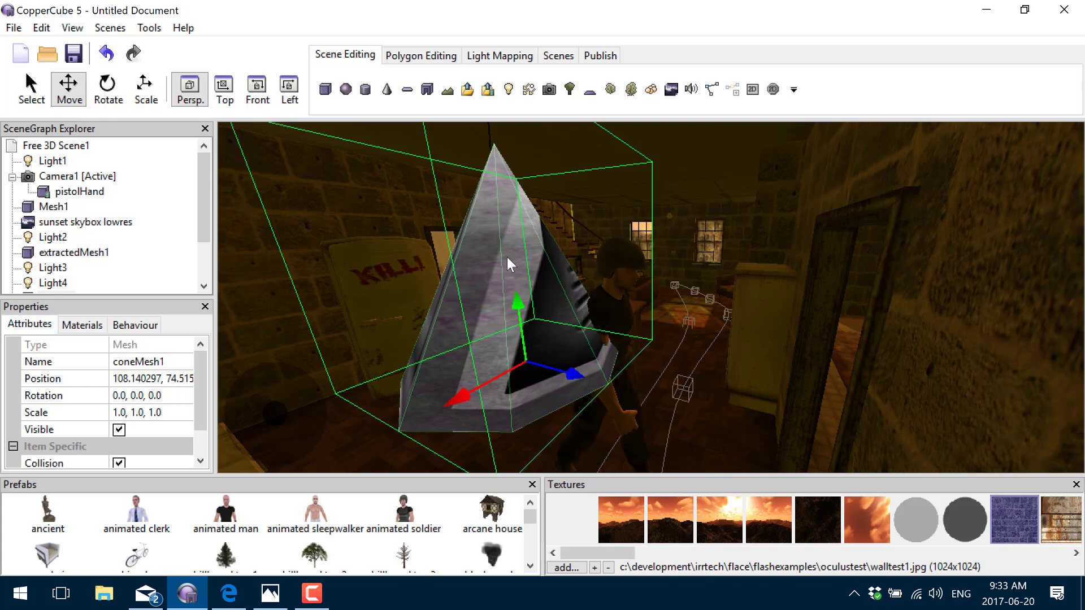
- Select the soldier and inspect its attributes, animation settings and material textures
left_click(557, 316)
scroll(127, 430, "down", 1)
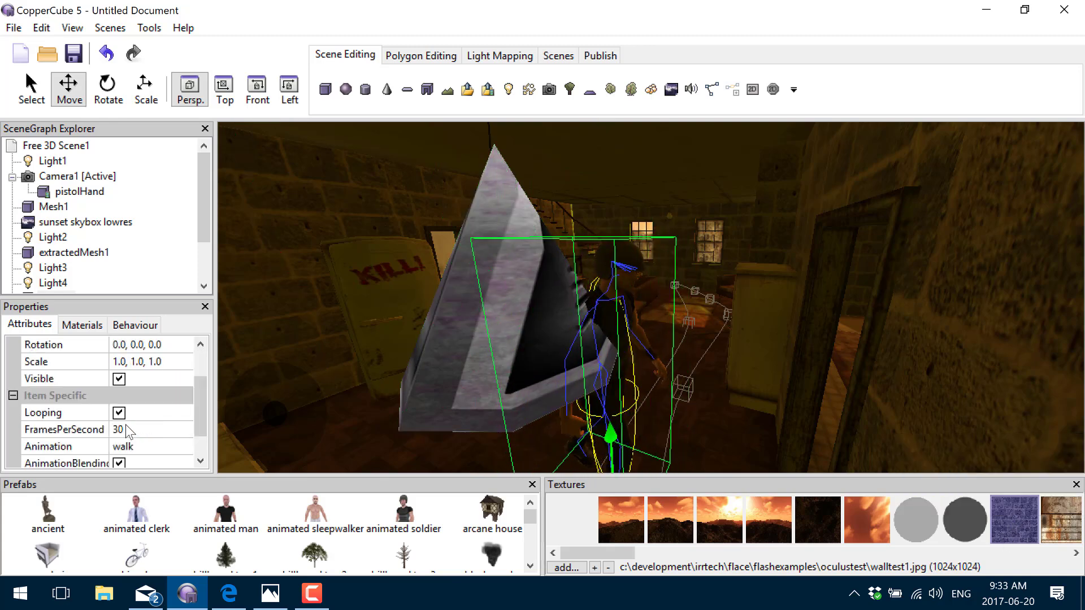
scroll(127, 431, "down", 1)
scroll(113, 413, "up", 3)
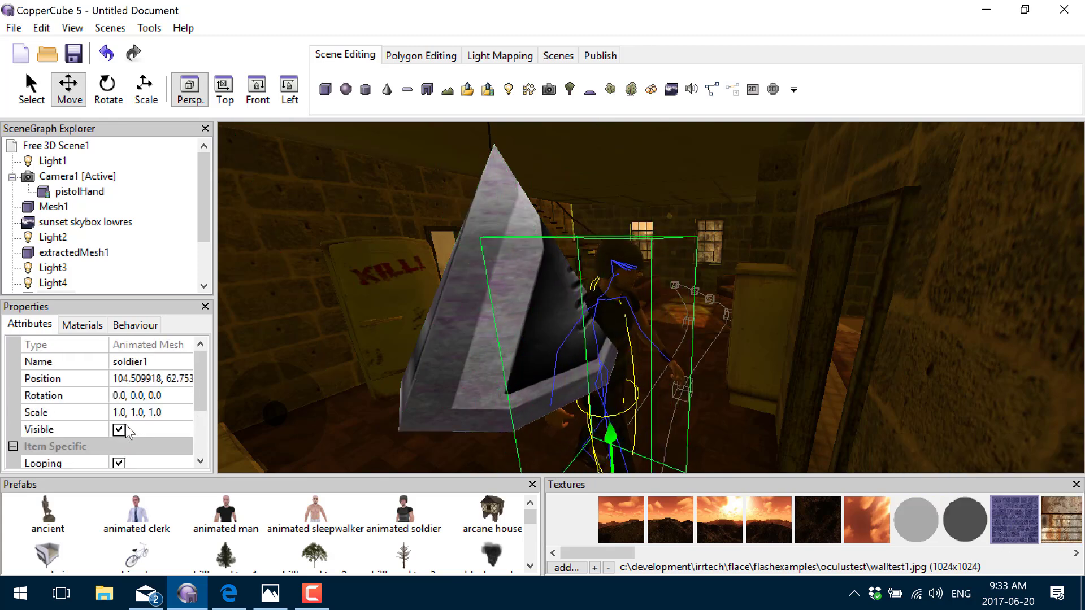
left_click(79, 327)
scroll(52, 391, "down", 2)
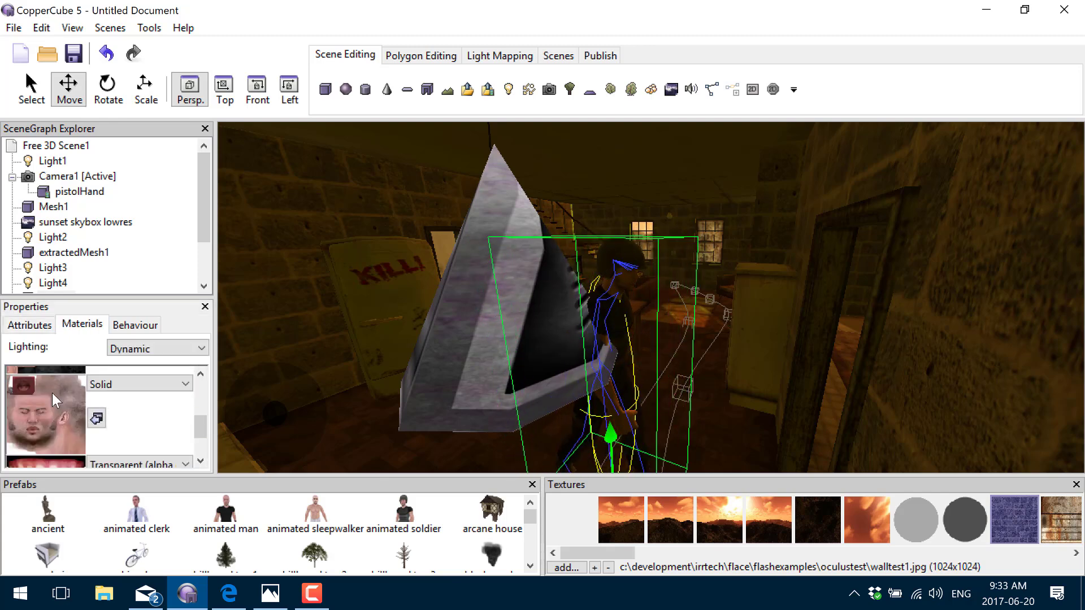
scroll(52, 392, "up", 2)
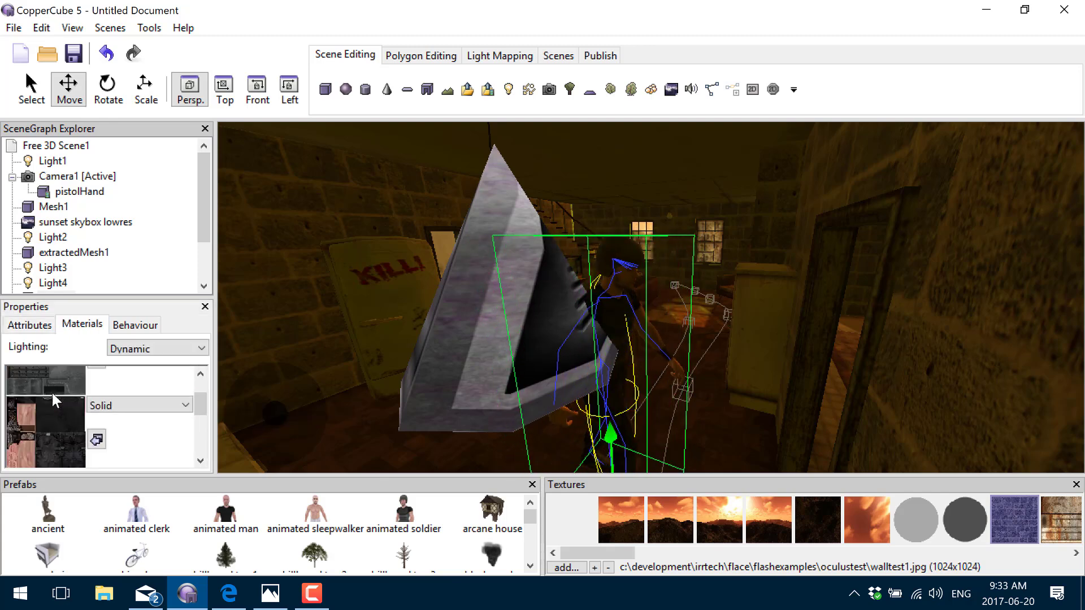
- Replace the cone's material texture with the selected stone wall texture
left_click(492, 256)
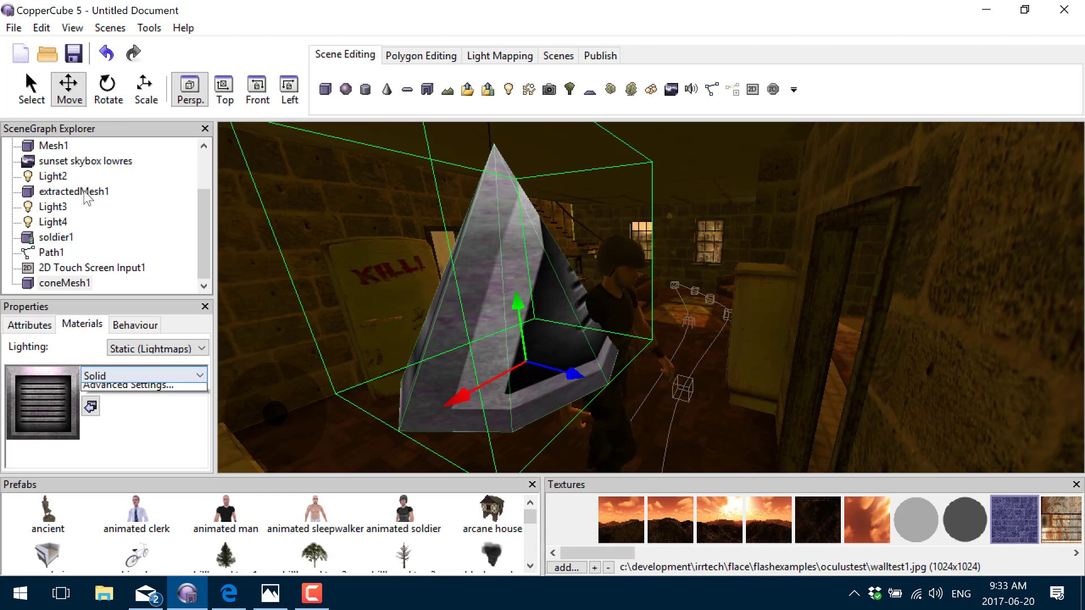
left_click(53, 408)
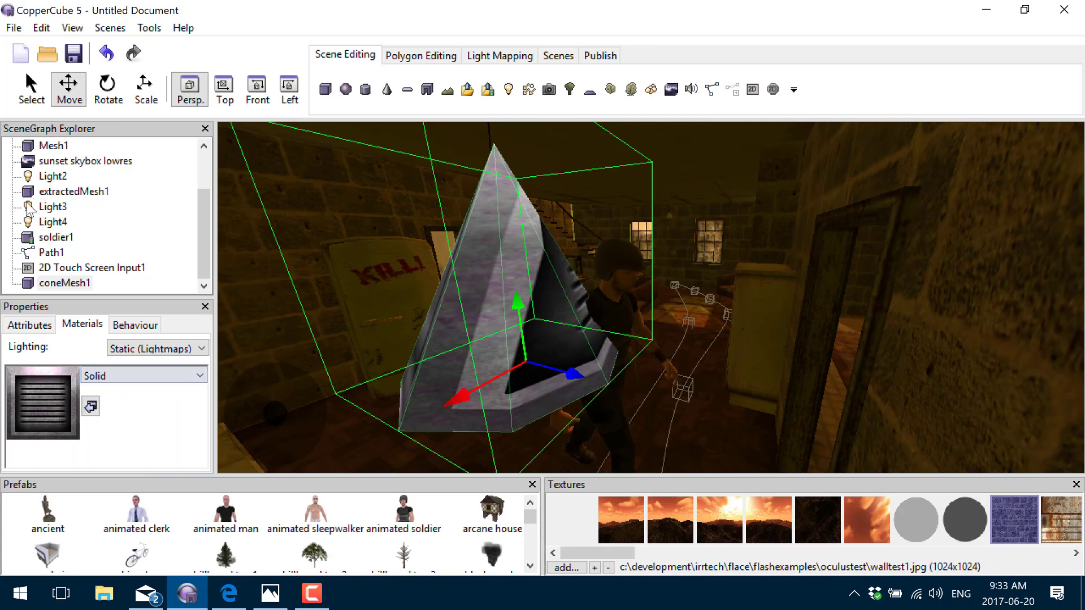
left_click(90, 406)
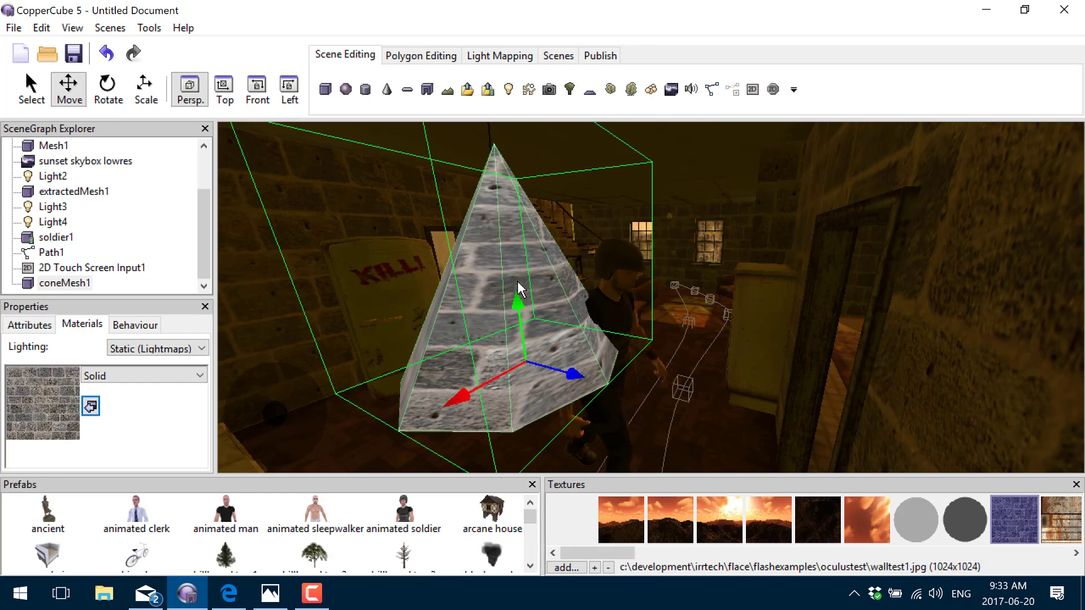
- Move the textured cone back into the room behind the soldier
left_click_drag(502, 374, 708, 308)
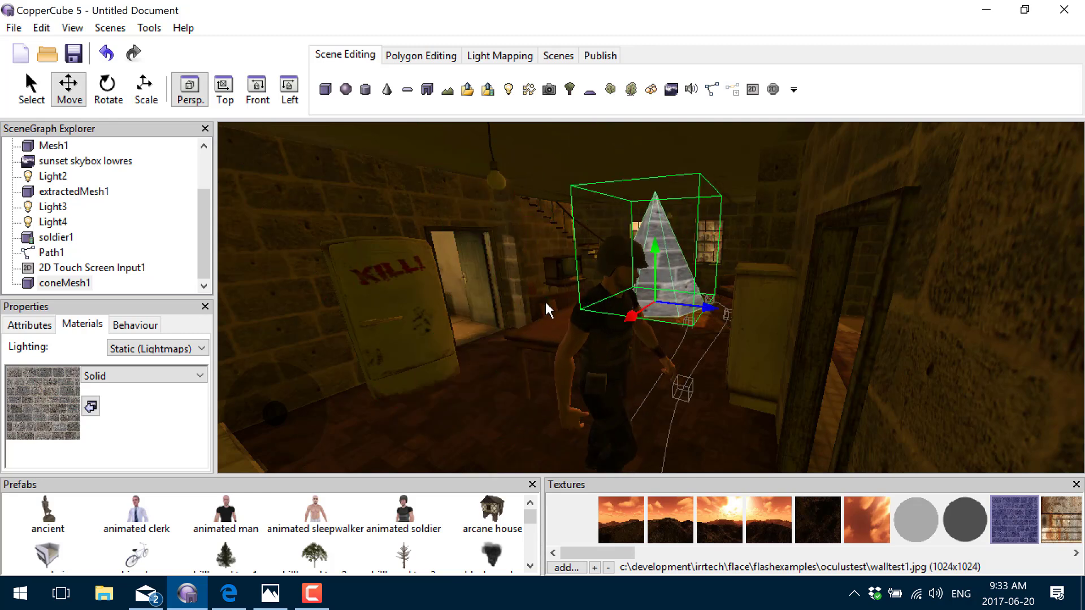
scroll(508, 277, "up", 6)
scroll(588, 283, "down", 5)
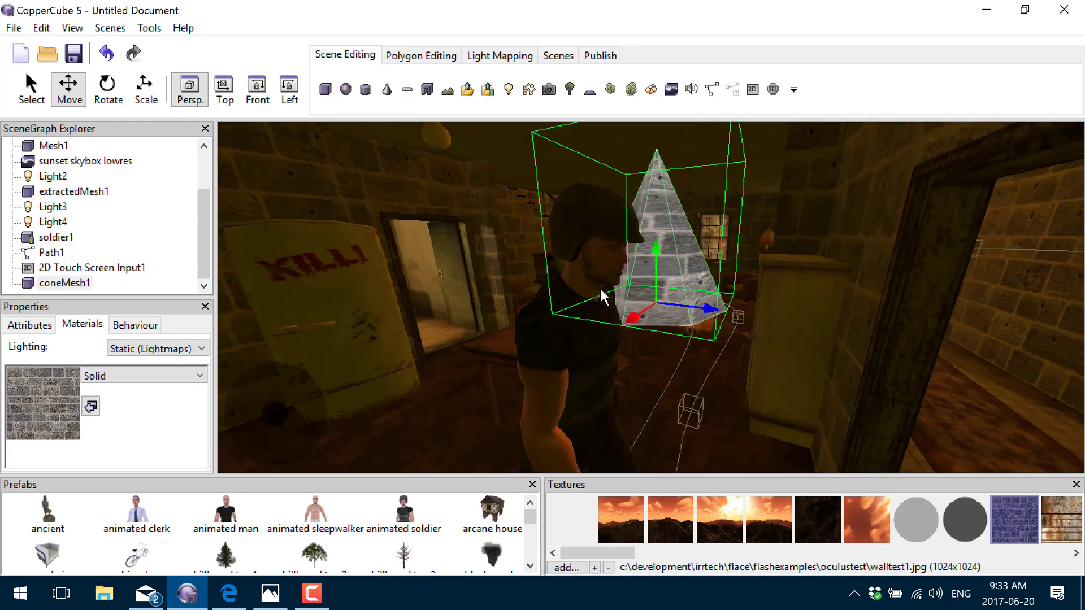
- Look around the house interior from different viewpoints, covering the cone, the dining table and the kitchen
scroll(601, 297, "up", 3)
scroll(601, 296, "down", 3)
right_click_drag(600, 296, 590, 267)
scroll(590, 267, "up", 3)
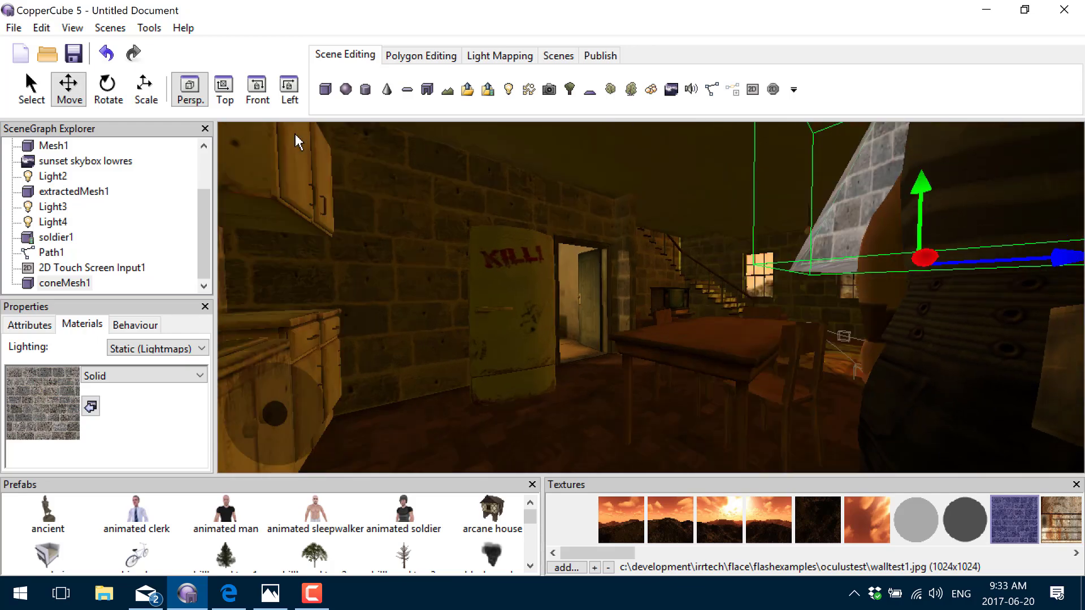
scroll(295, 134, "up", 6)
right_click_drag(577, 277, 776, 285)
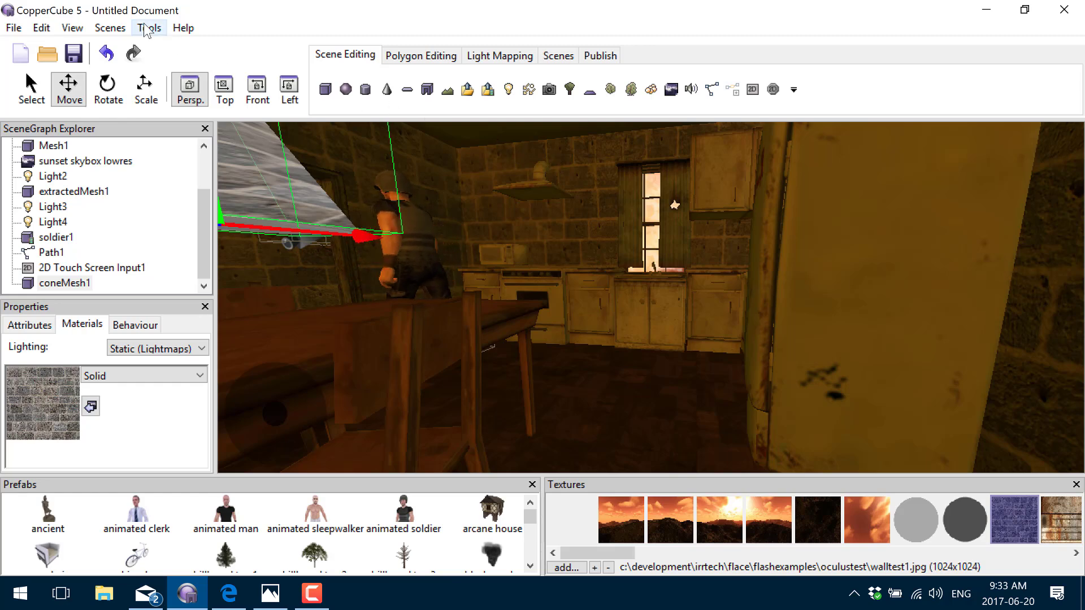
- Test the scene as a Windows application, walk from the hallway into the living room, and close the test
left_click(110, 27)
mouse_move(149, 27)
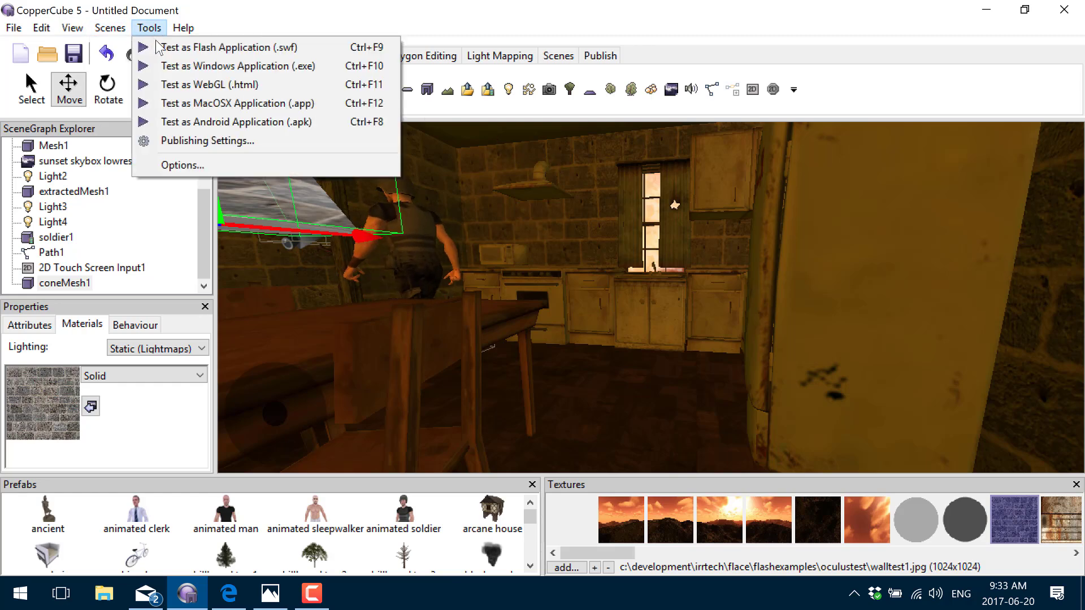
left_click(225, 66)
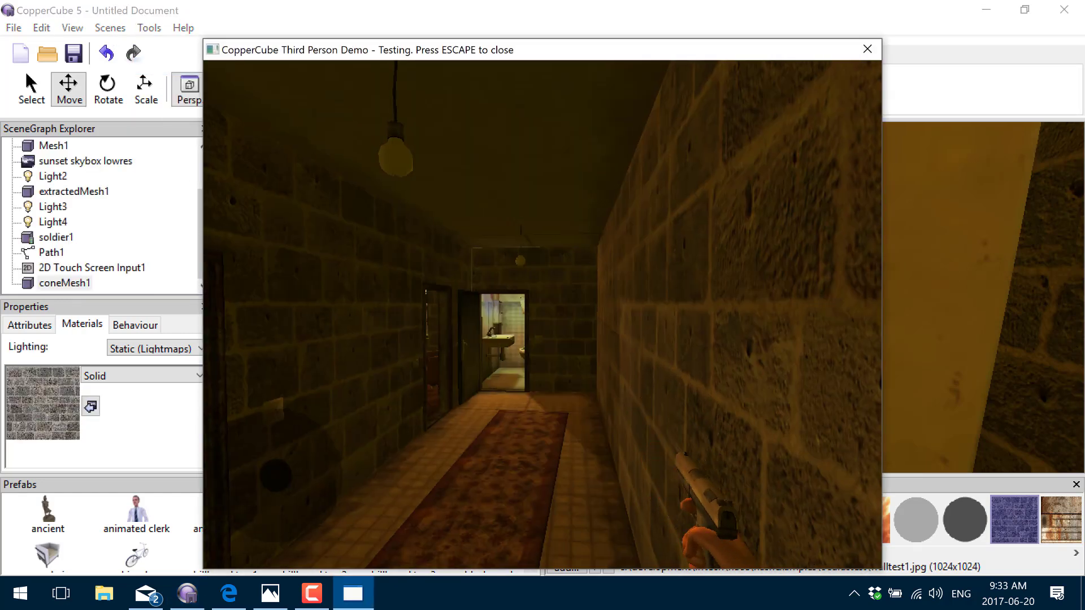
key("w")
key("w")
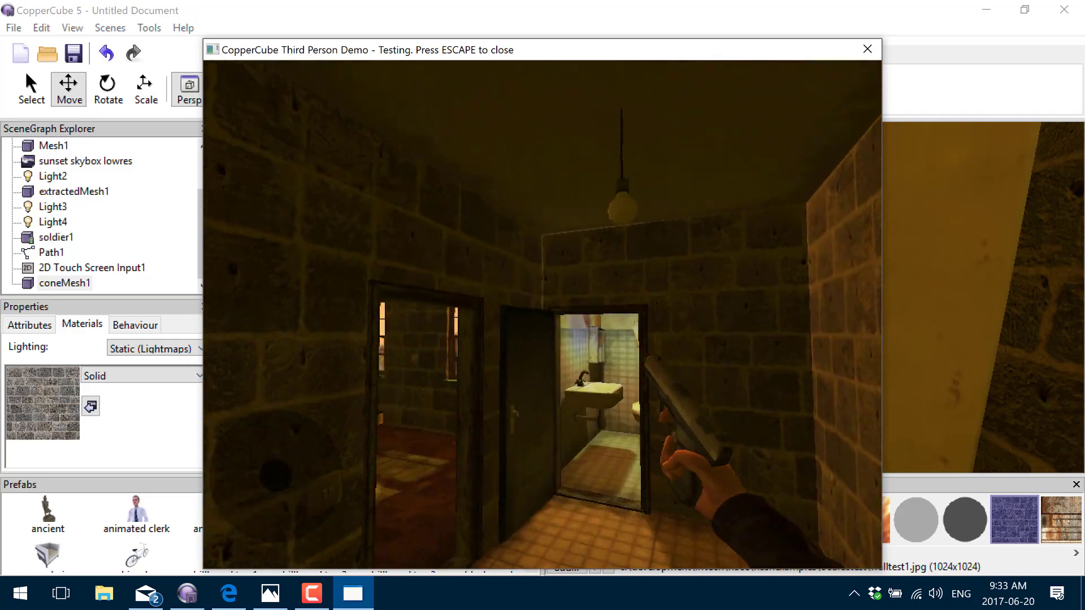
key("w")
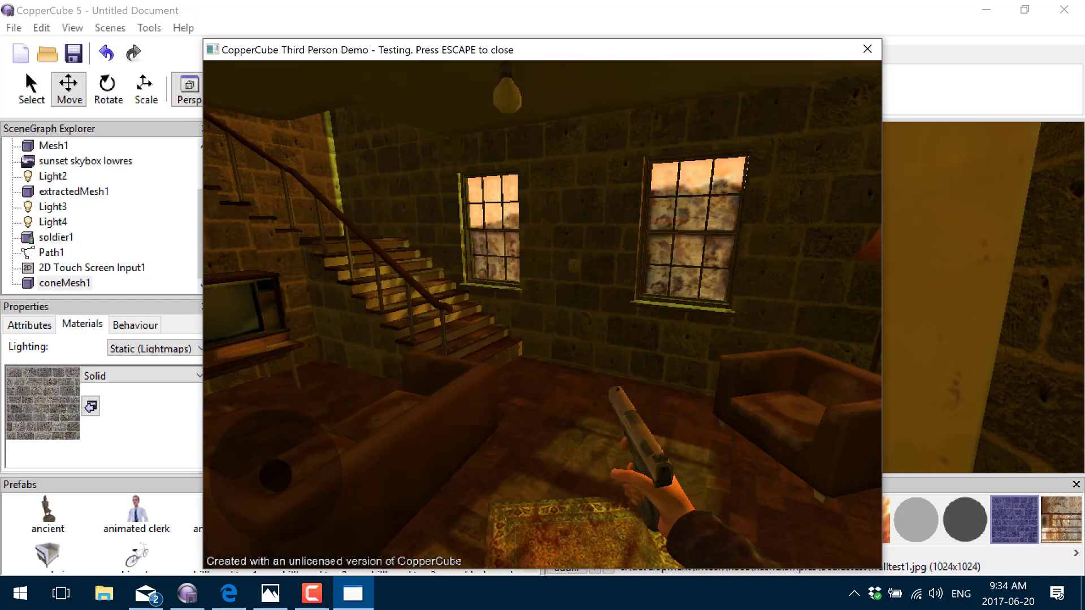
key("Escape")
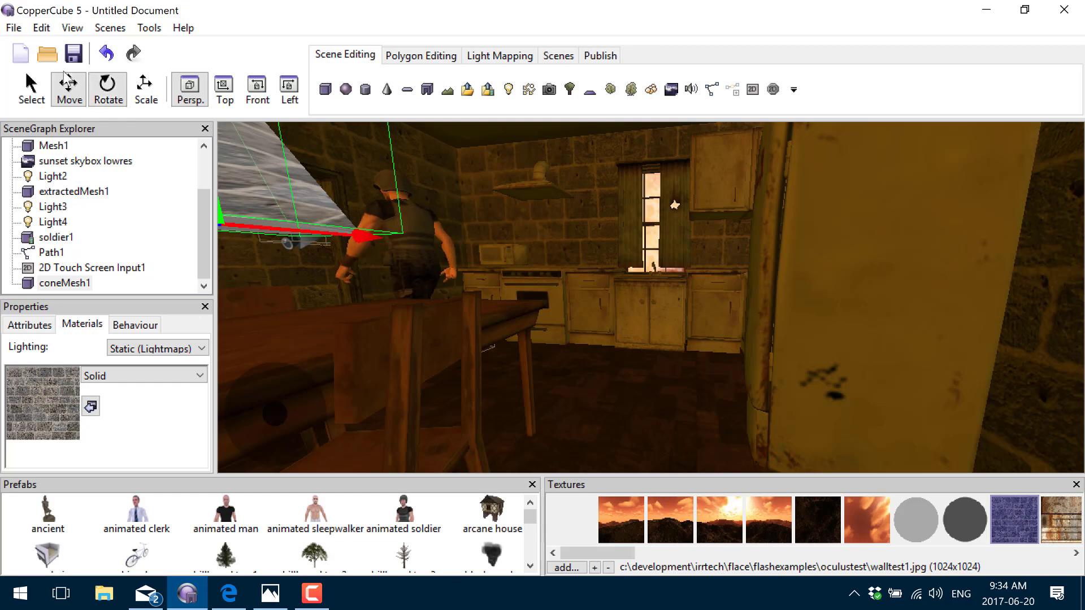
- Create a new 3D app scene, discarding the changes to the current file
left_click(14, 27)
left_click(25, 47)
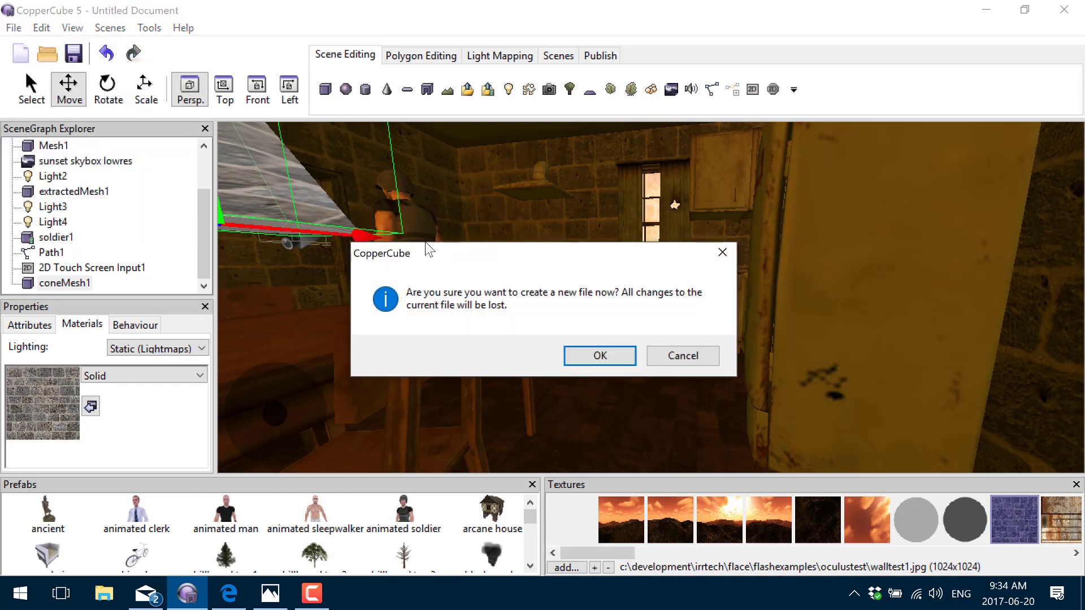
key("Return")
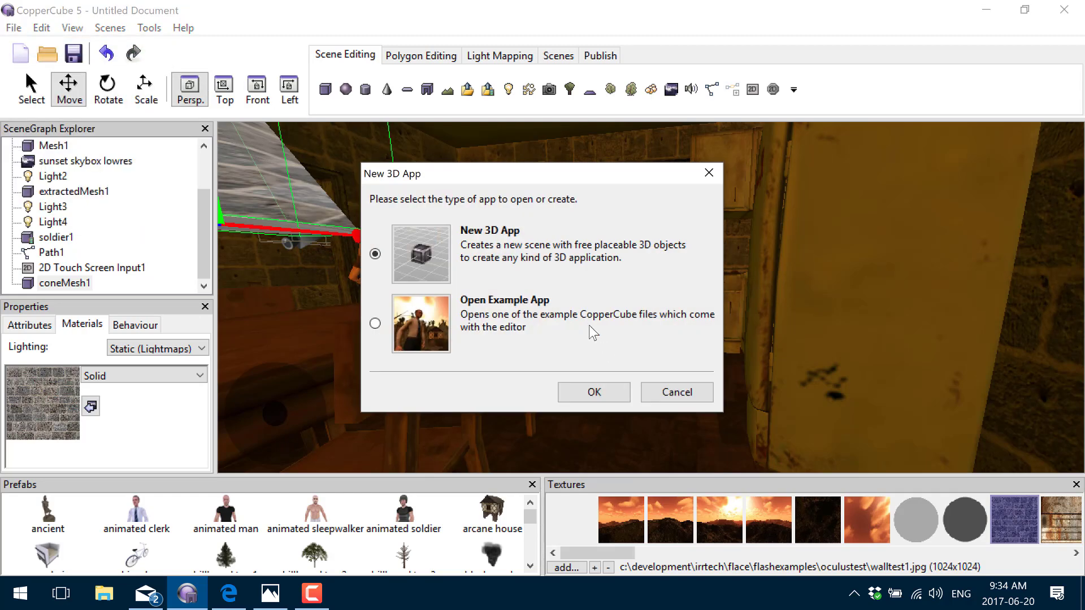
left_click(619, 388)
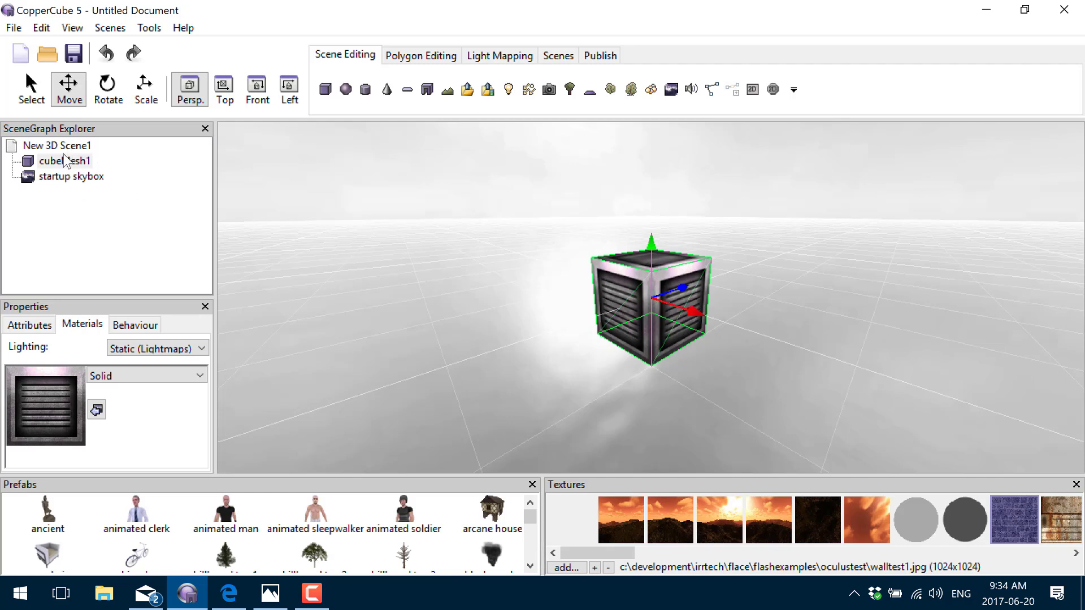
- Inspect the material textures of the startup skybox and select the cube mesh to view its material
left_click(70, 176)
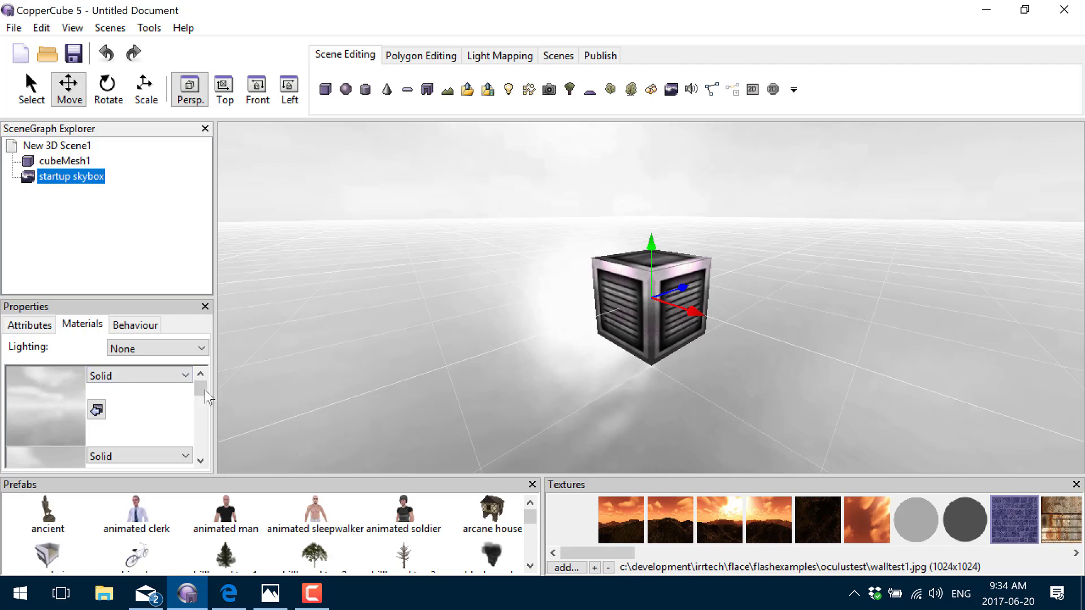
left_click_drag(205, 389, 201, 447)
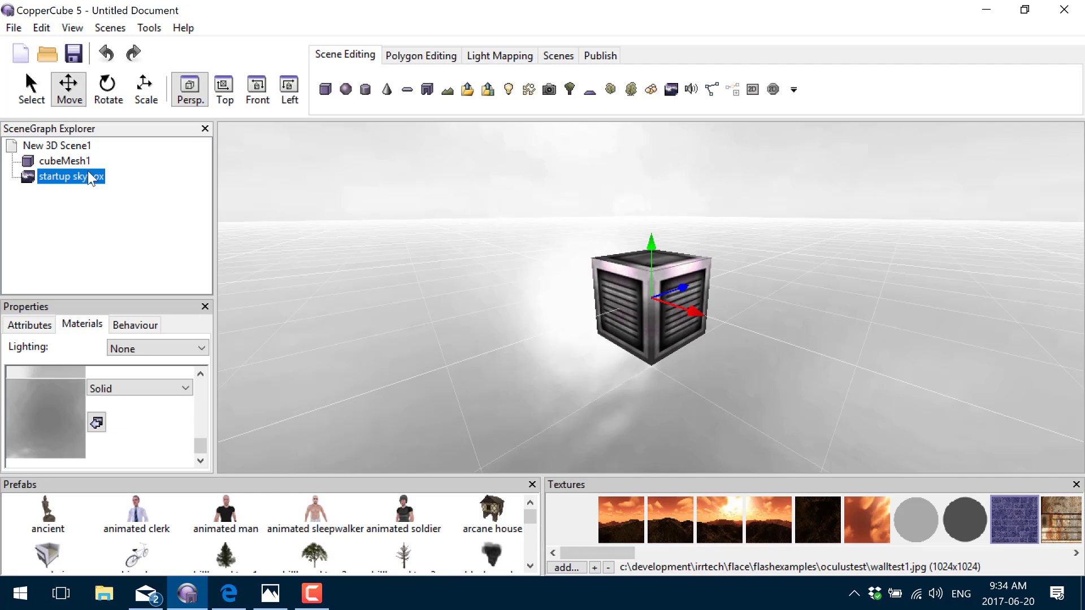
left_click(83, 163)
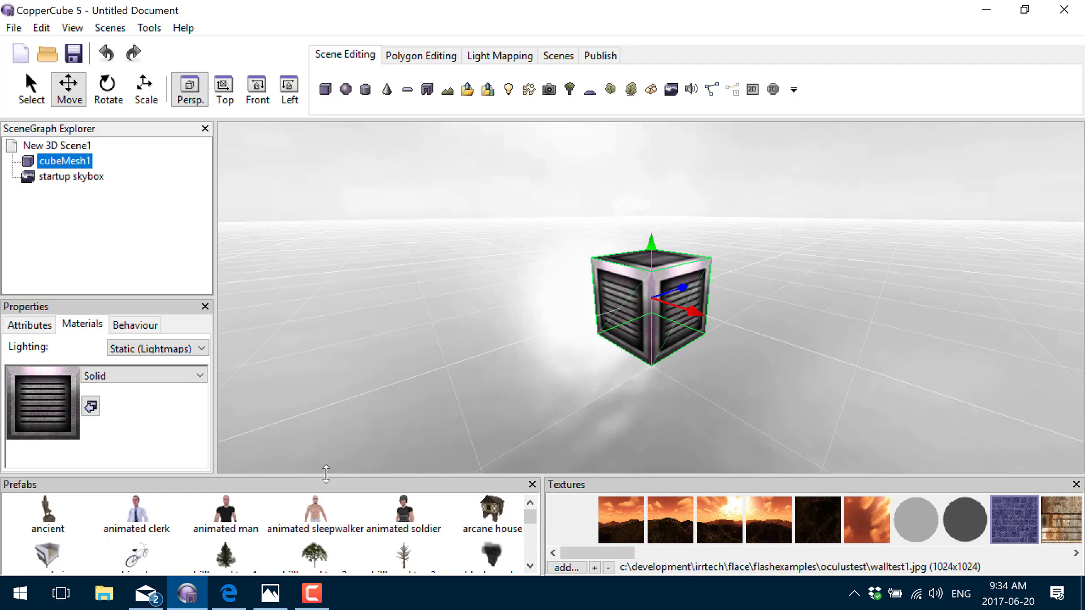
- Enlarge the prefab library area and add an instance of the copper stairs prefab to the scene
left_click_drag(326, 474, 165, 206)
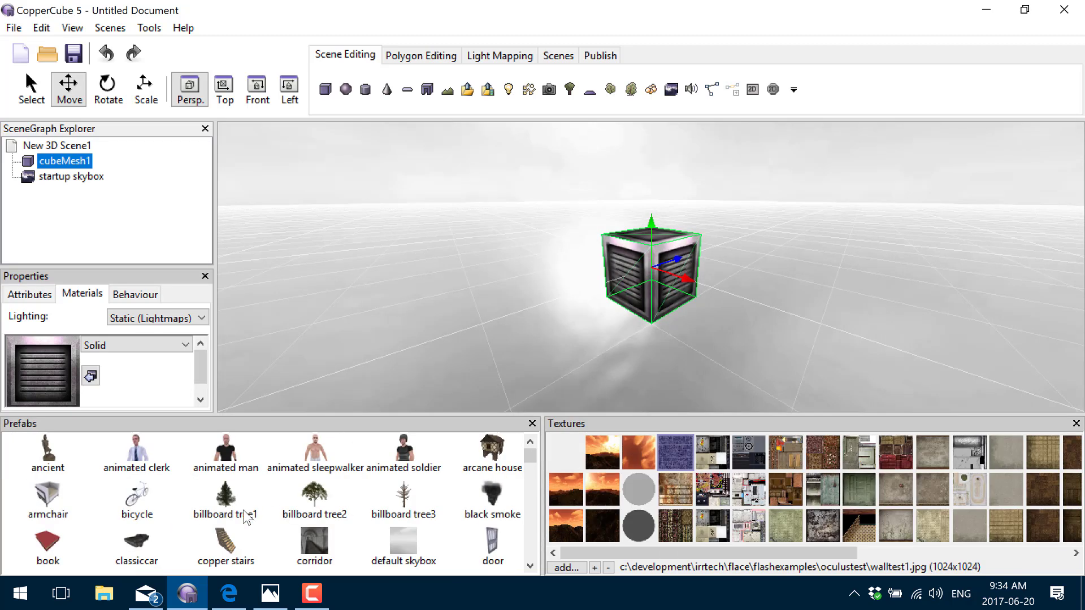
scroll(326, 516, "down", 2)
left_click(226, 505)
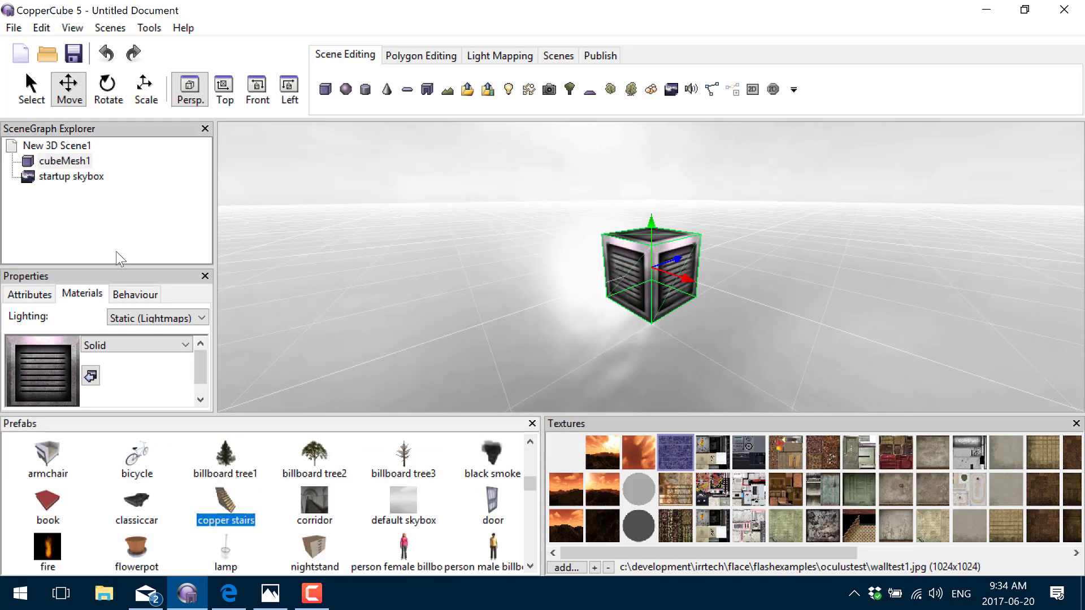
key("Menu")
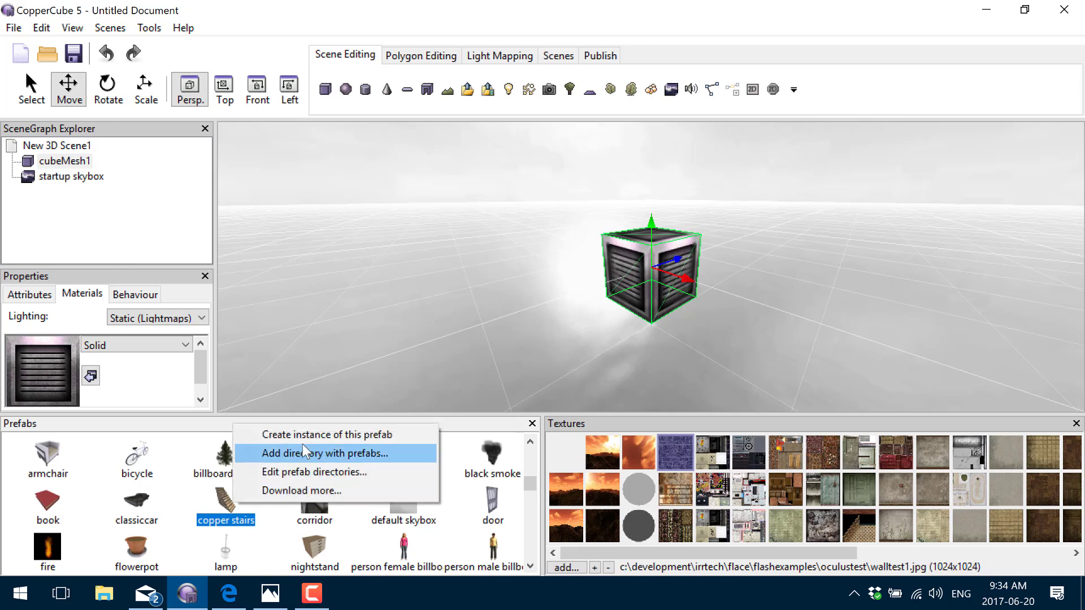
left_click(302, 442)
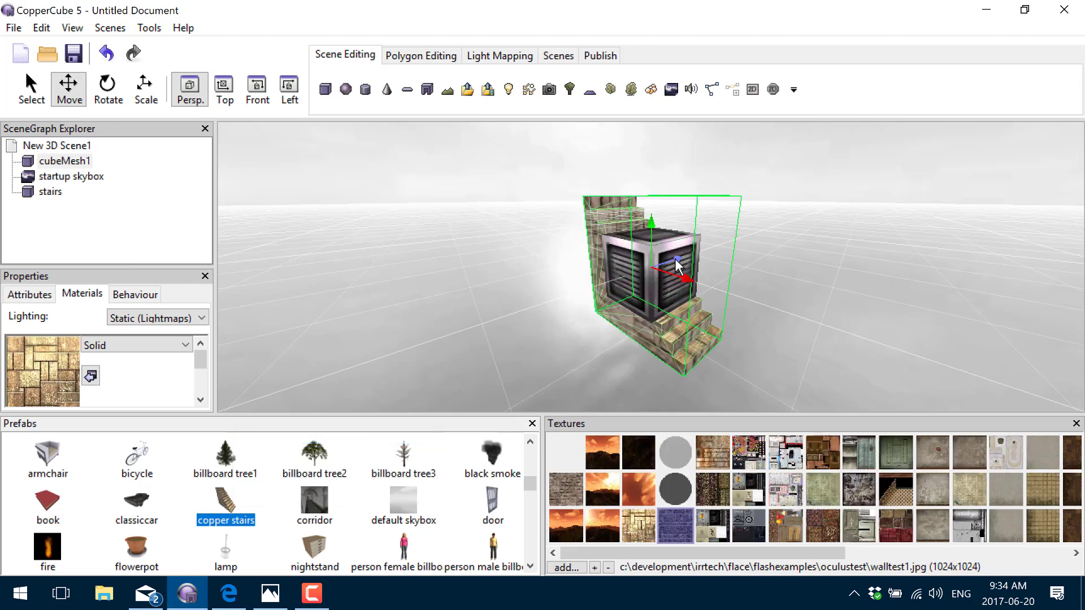
- Move the stairs away from the cube, and shift the cube along its red axis to separate the two objects
left_click_drag(662, 282, 597, 246)
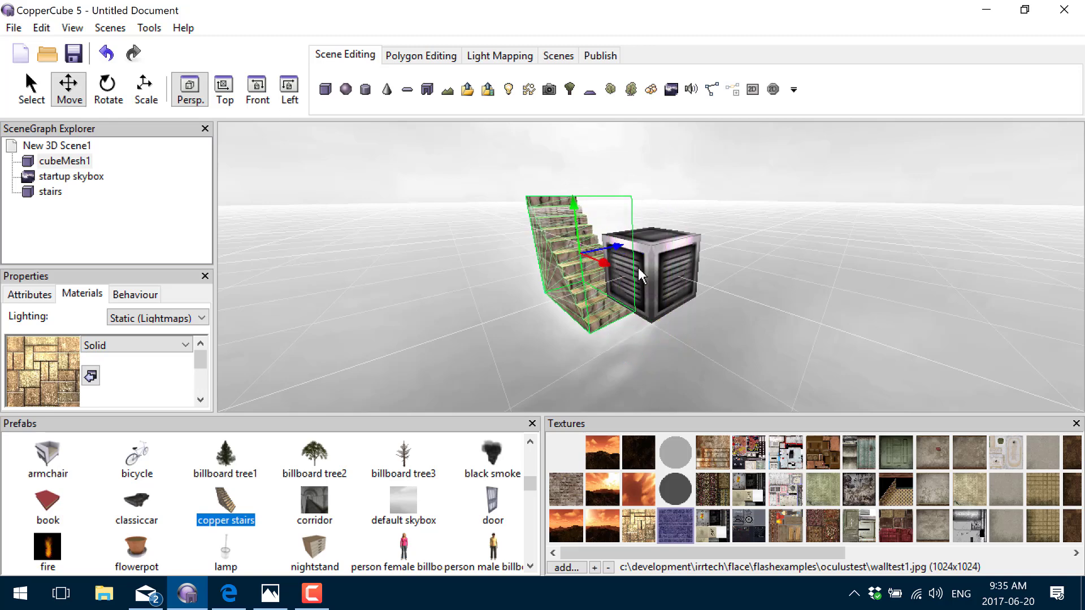
left_click(692, 241)
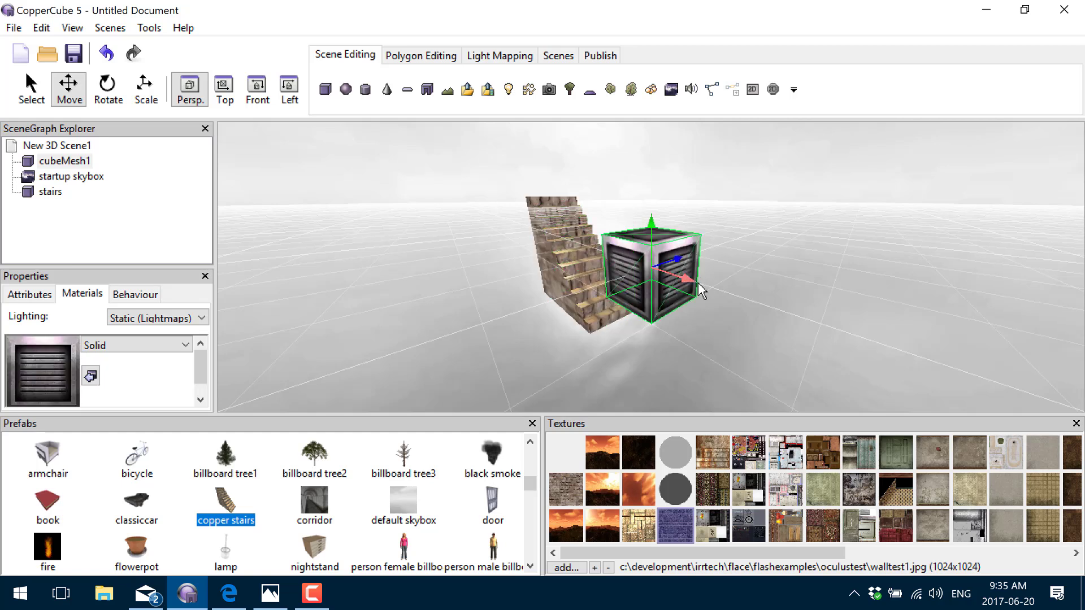
left_click_drag(697, 283, 734, 290)
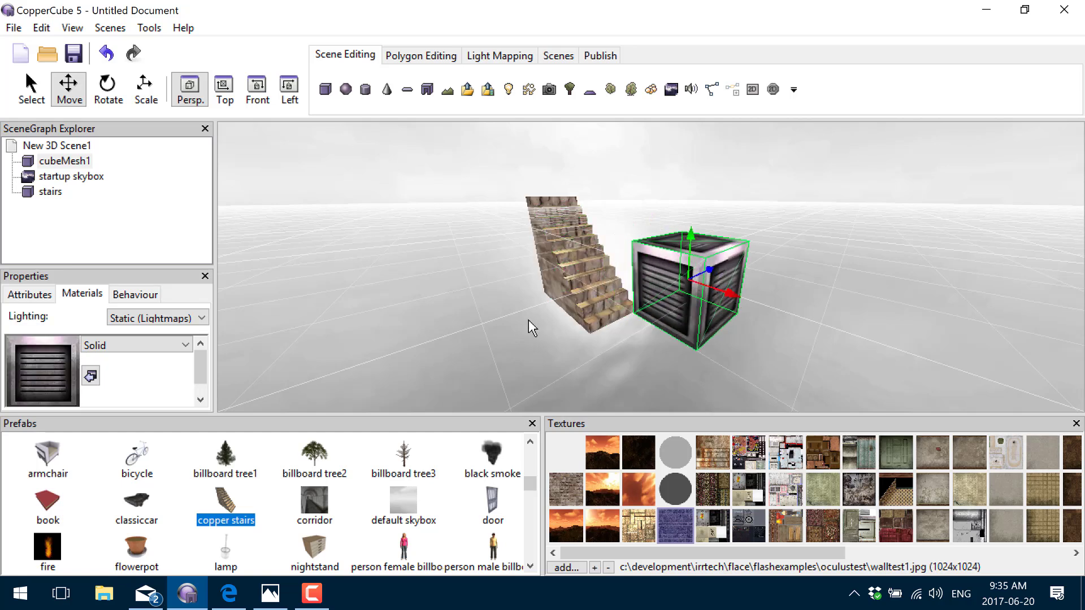
- Add a Fly in a circle behaviour to the cube and set its radius to 45
left_click(142, 294)
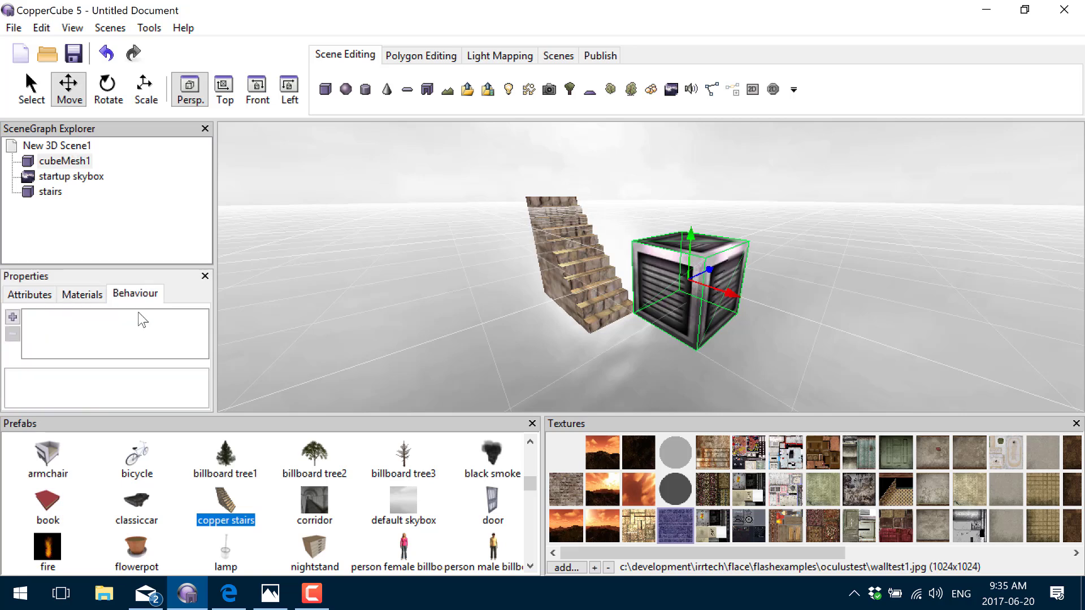
left_click(12, 317)
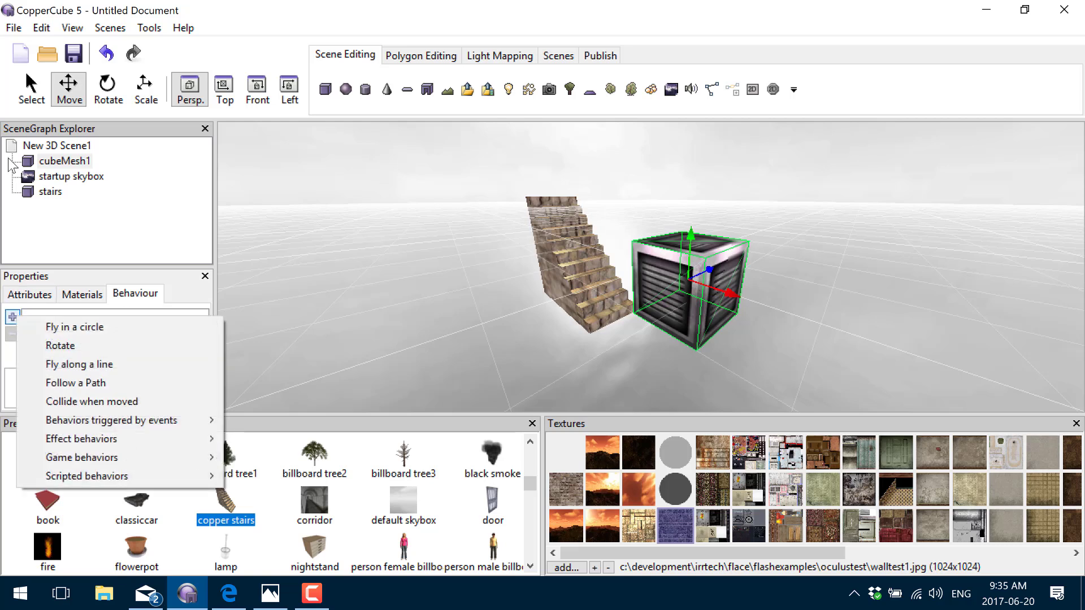
left_click(111, 328)
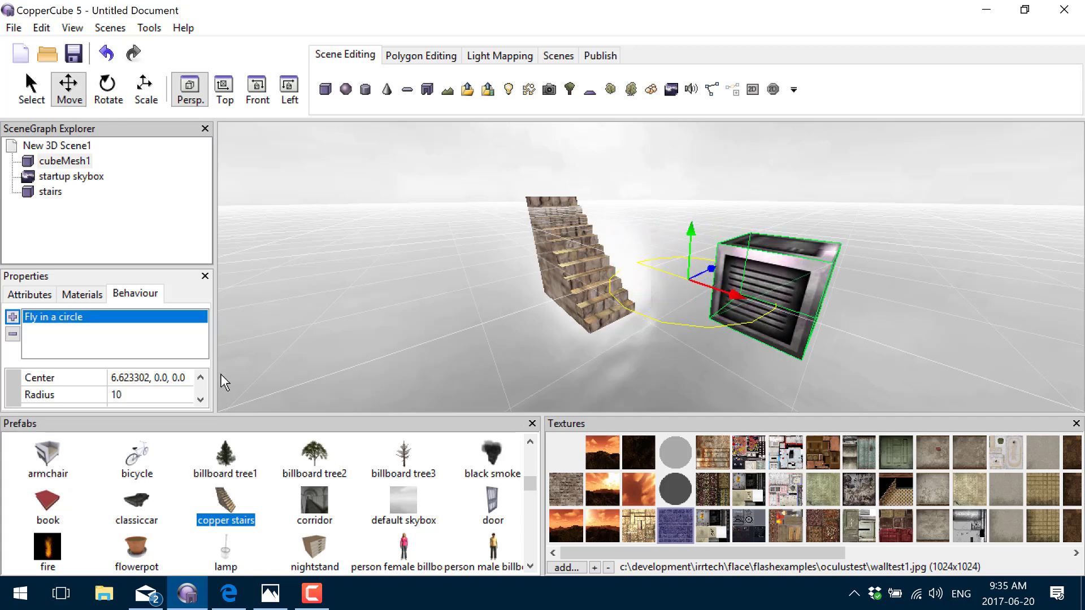
left_click(122, 395)
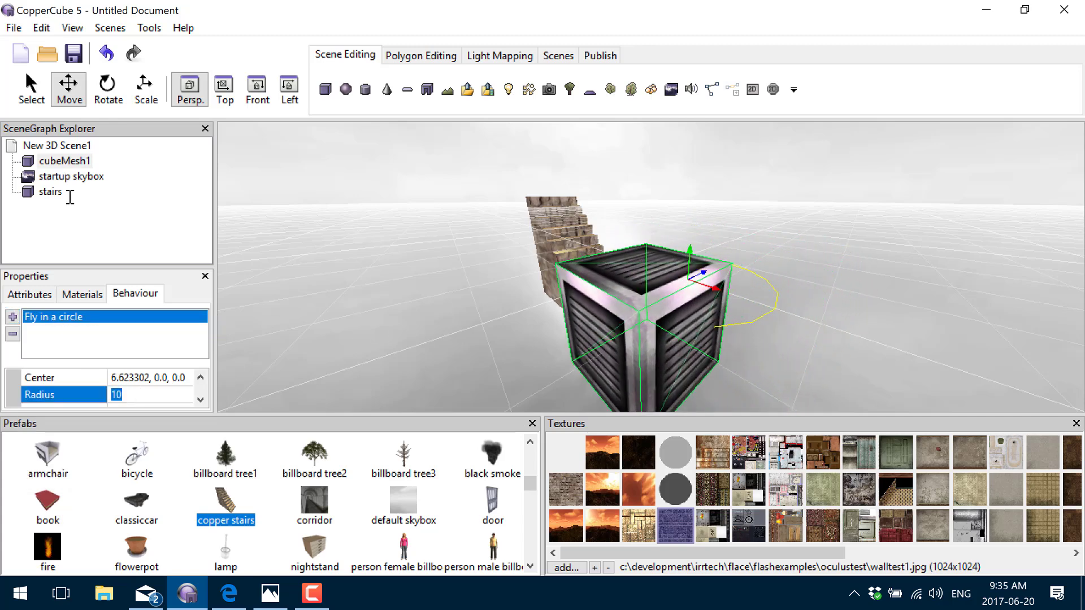
type("45")
key("Return")
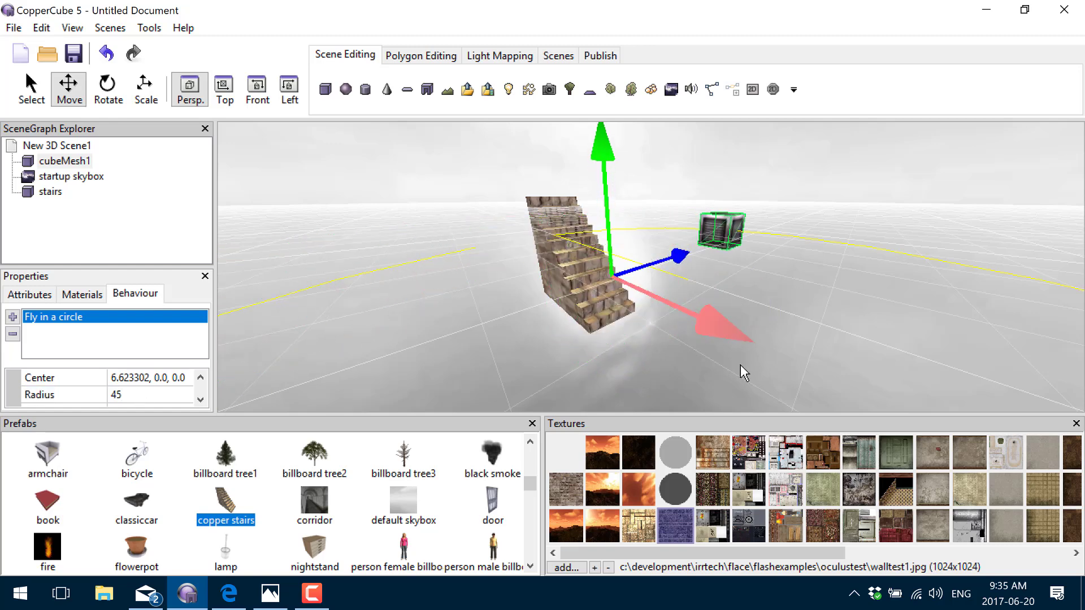
- Add the event-triggered behaviour "When a key is pressed do something" to the stairs
left_click(585, 255)
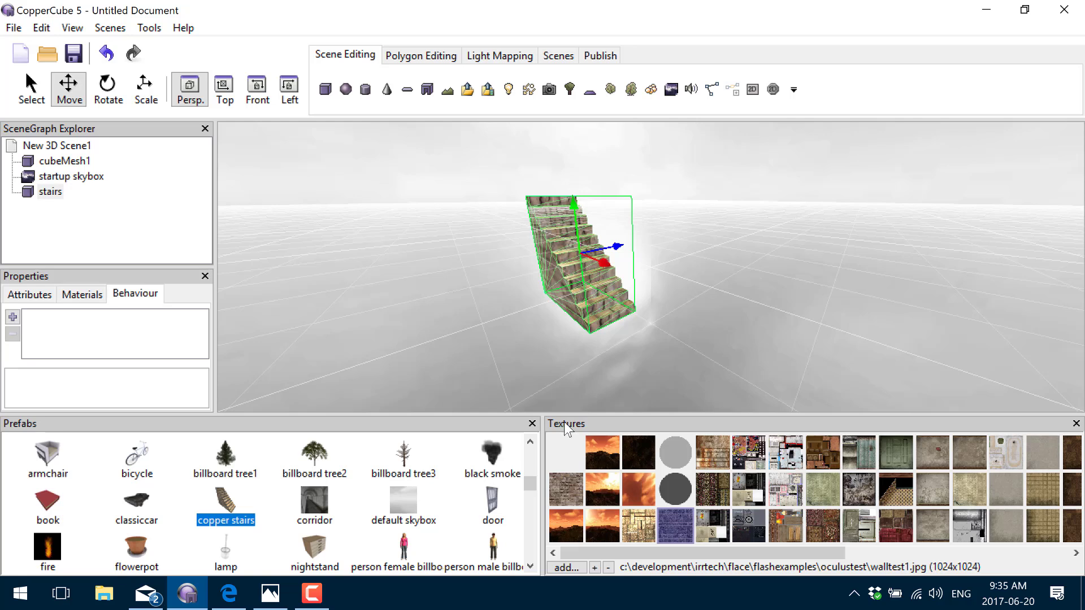
left_click(13, 317)
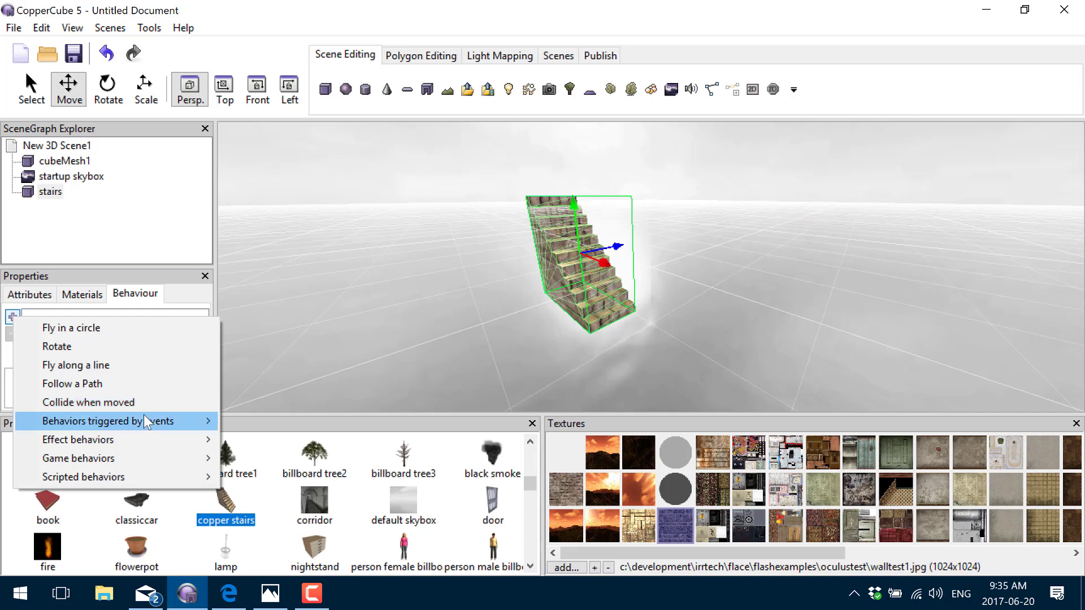
mouse_move(143, 419)
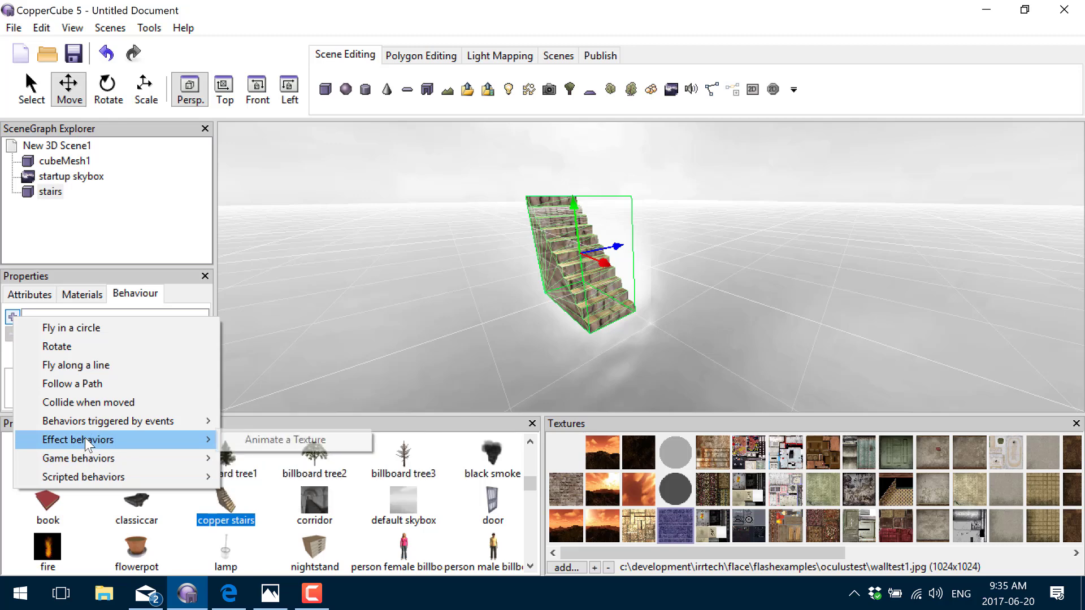
mouse_move(96, 459)
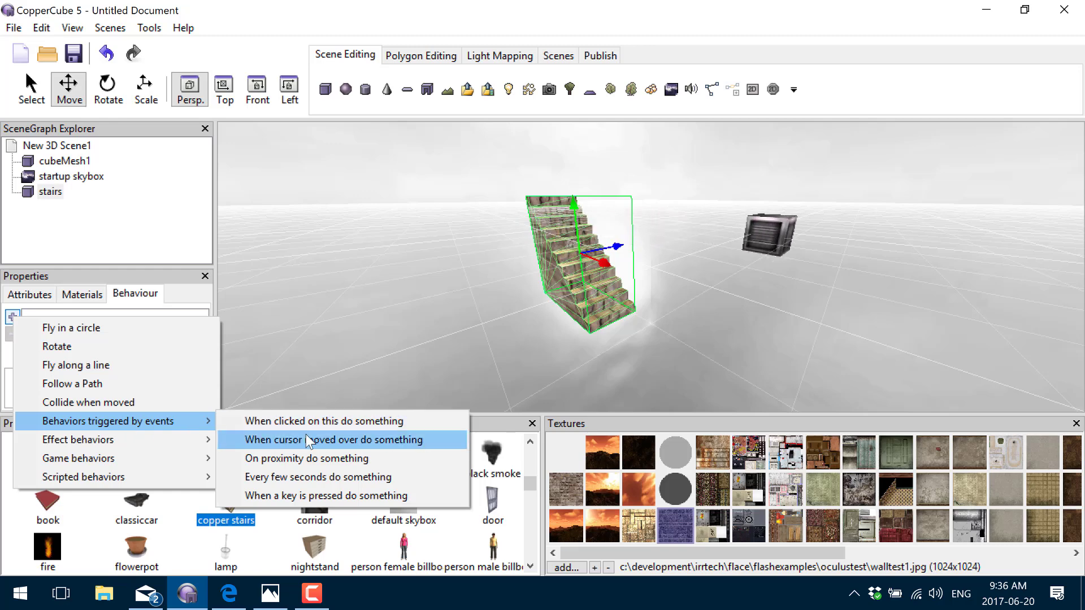
left_click(350, 495)
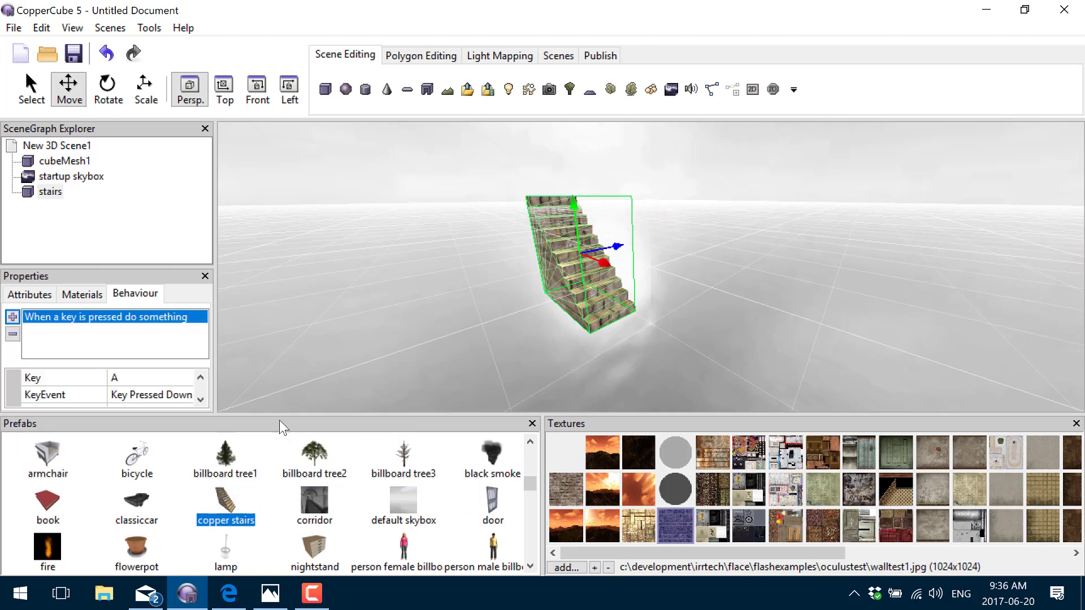
- Enlarge the properties area and set the trigger key of the stairs' key behaviour to Left
left_click_drag(166, 268, 157, 218)
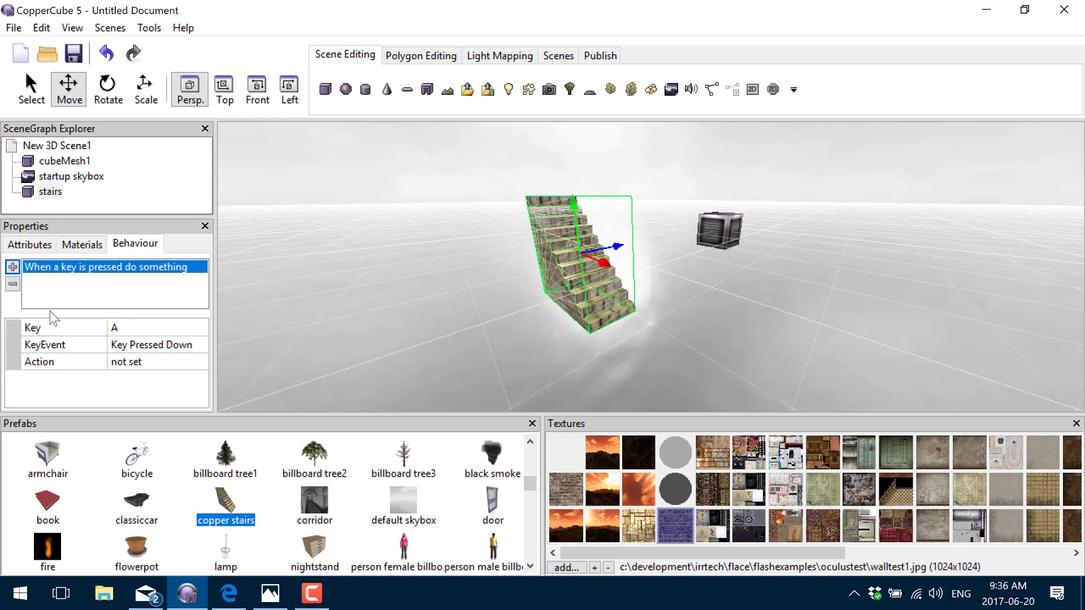
left_click_drag(220, 381, 164, 188)
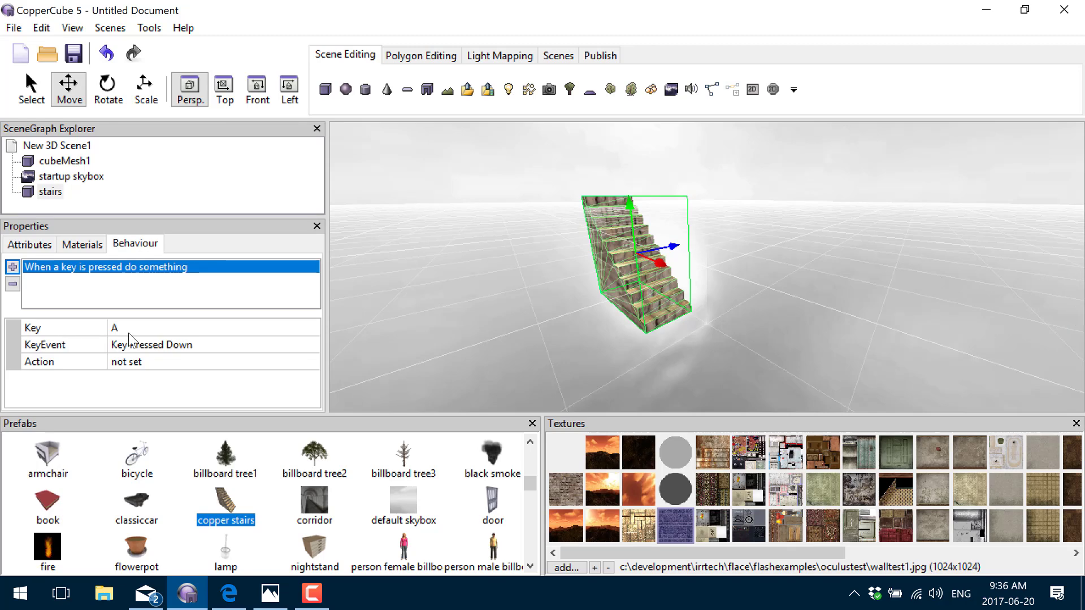
left_click(159, 328)
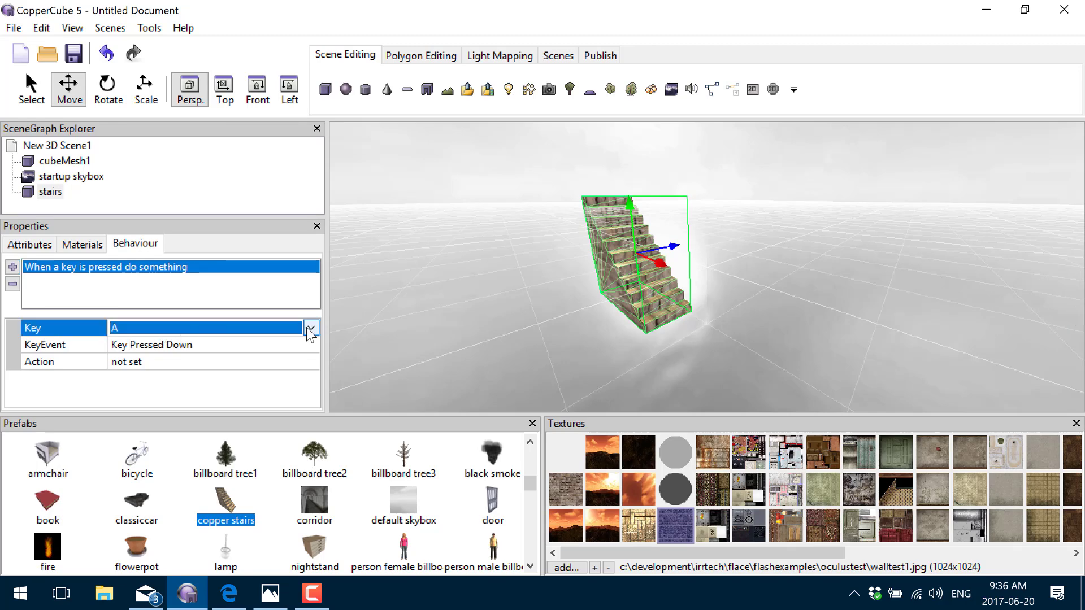
left_click(311, 328)
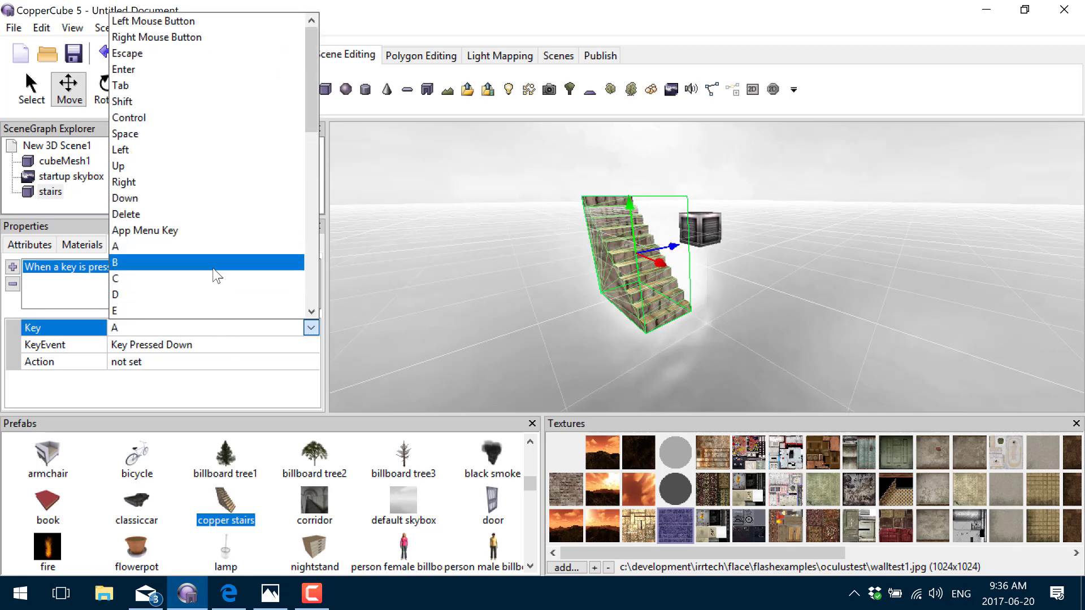
scroll(217, 275, "down", 4)
scroll(216, 275, "up", 4)
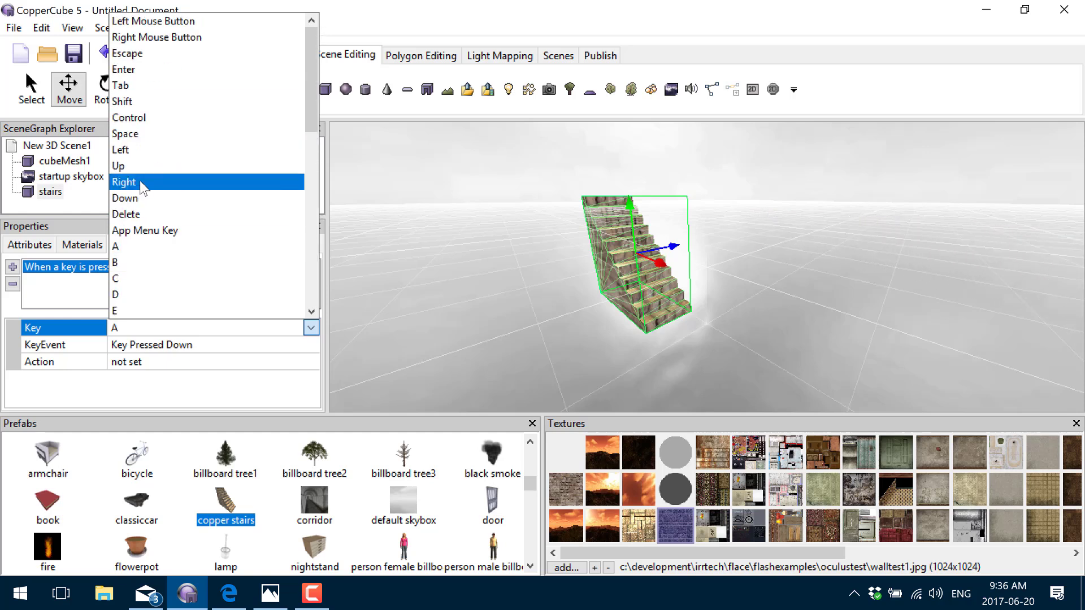
left_click(135, 150)
- Add a "Change position of a scene node" action to the Left key behaviour, with position type Move by a vector
left_click(197, 364)
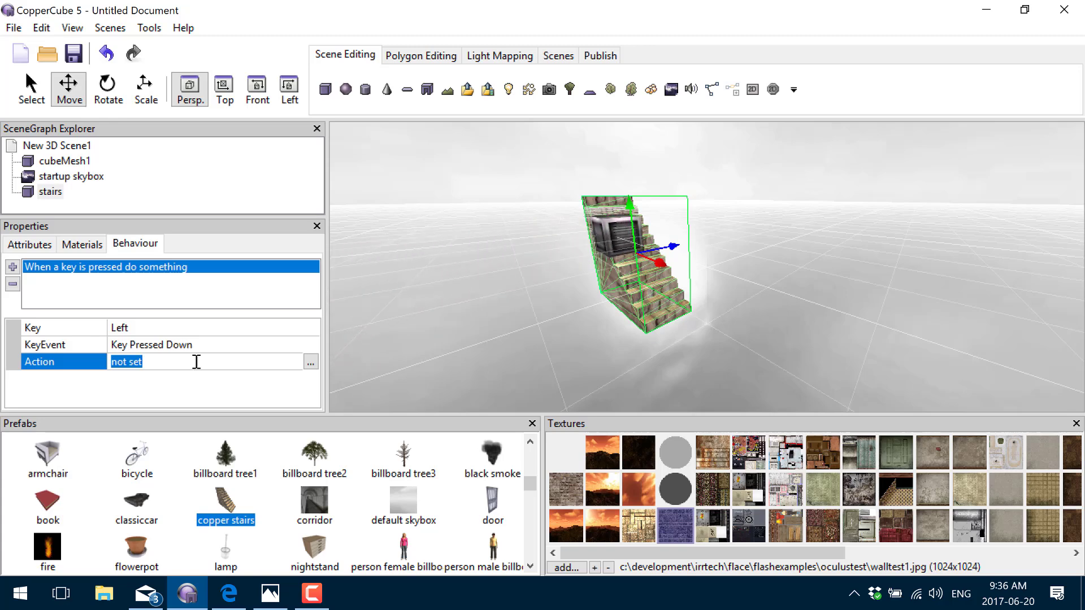
left_click(310, 362)
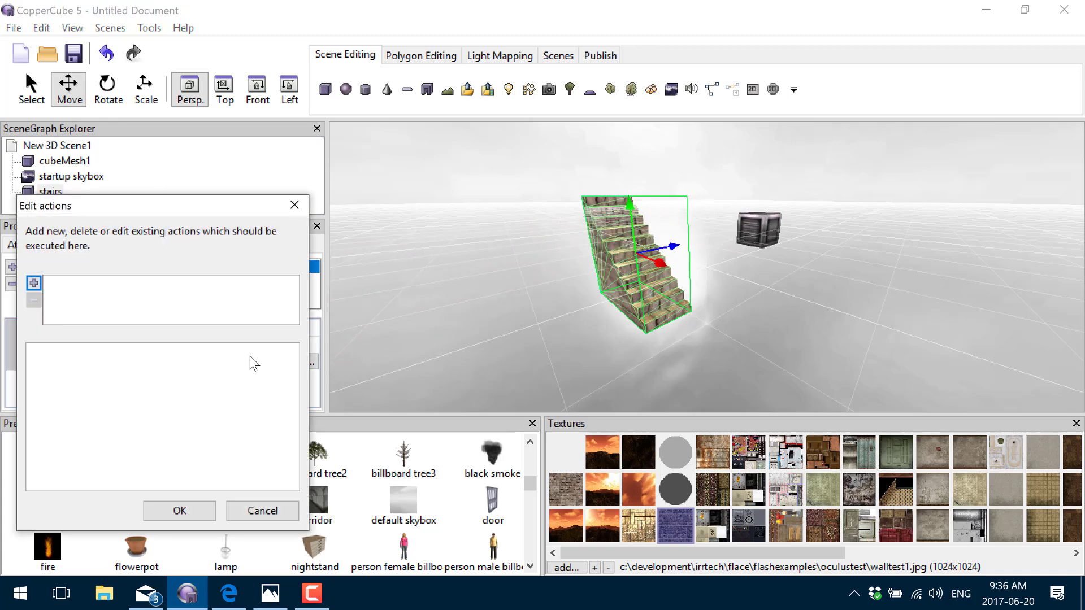
left_click(34, 283)
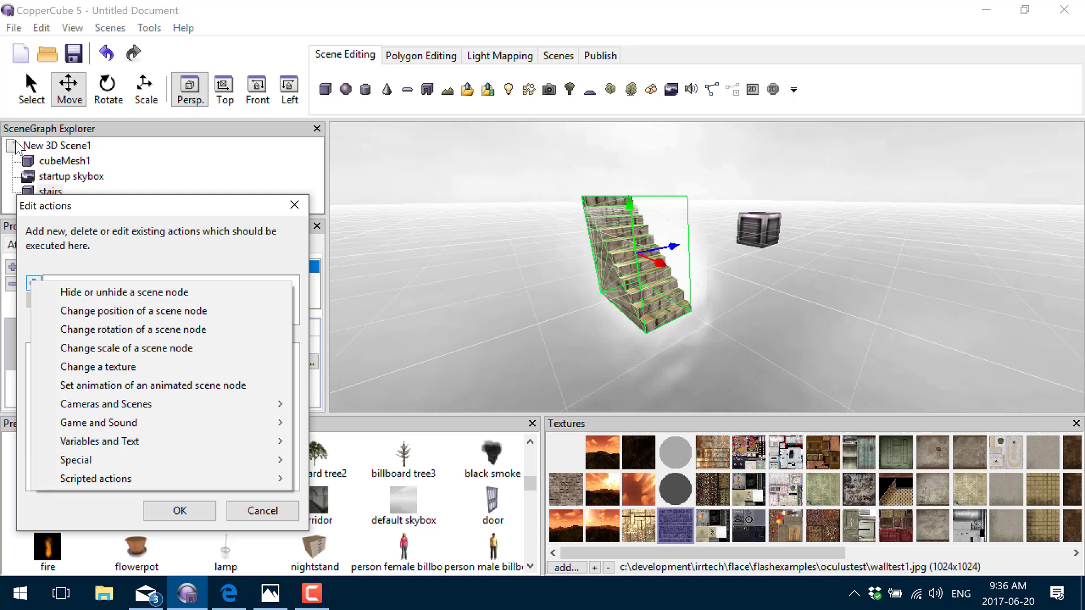
left_click(178, 313)
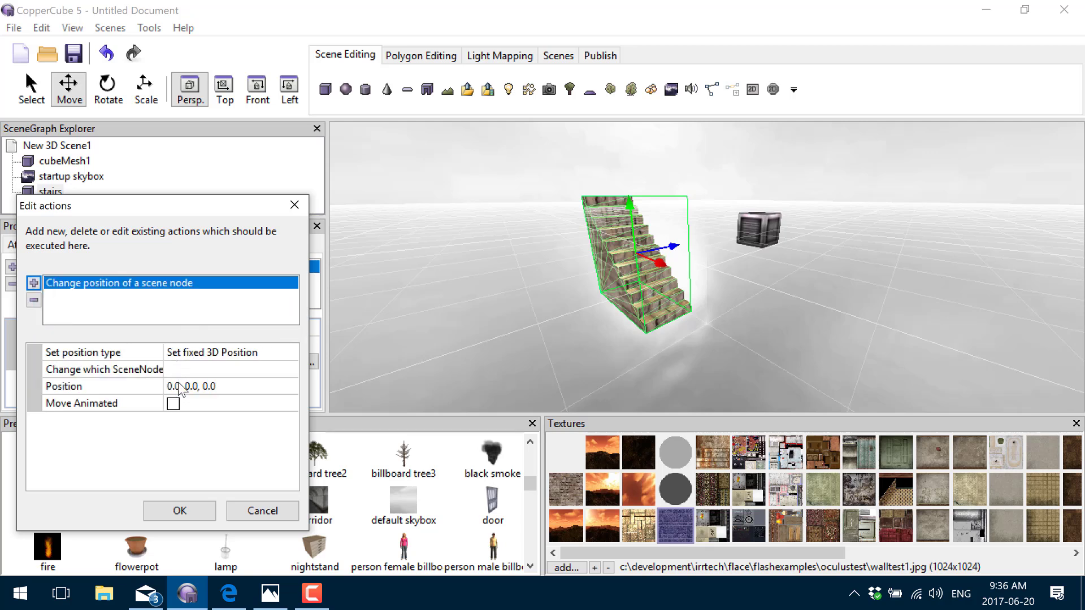
left_click(235, 357)
key("alt+Down")
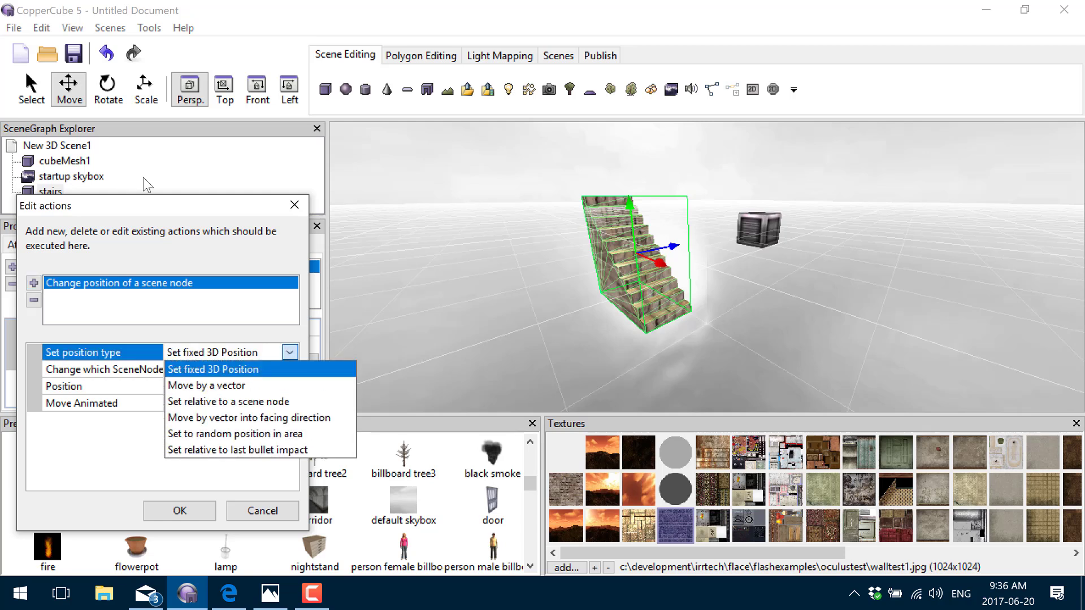
key("Down")
key("Return")
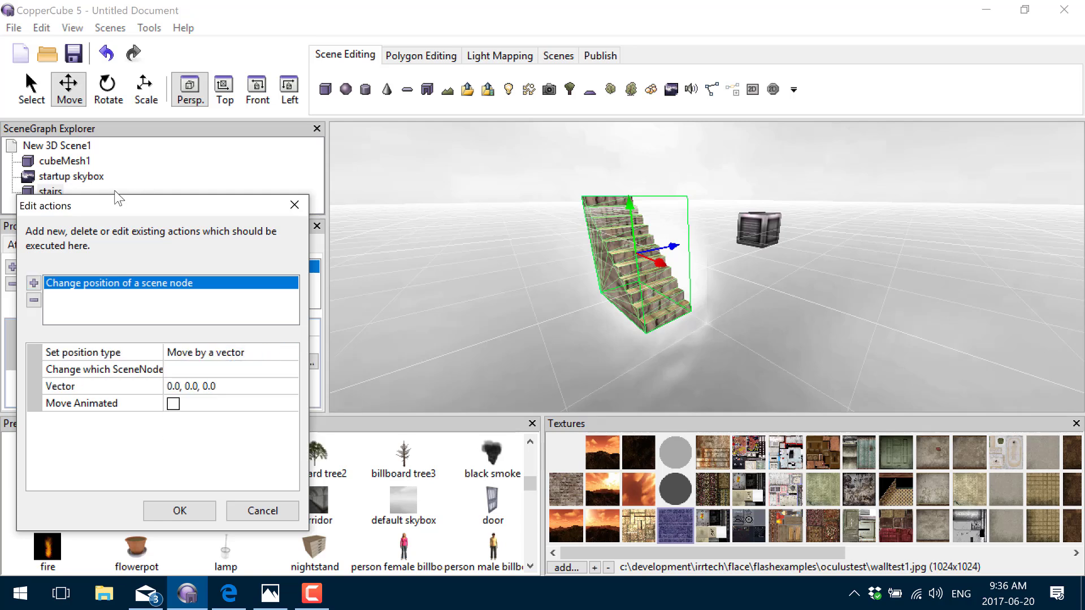
- Select the stairs as the scene node whose position the action changes
left_click(172, 386)
left_click(186, 375)
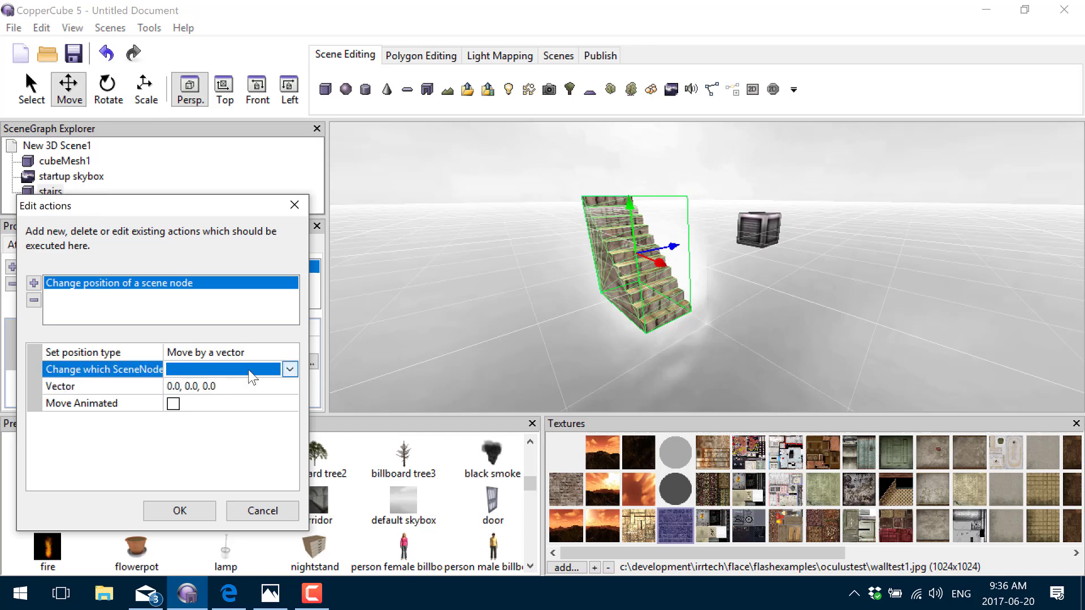
left_click(289, 369)
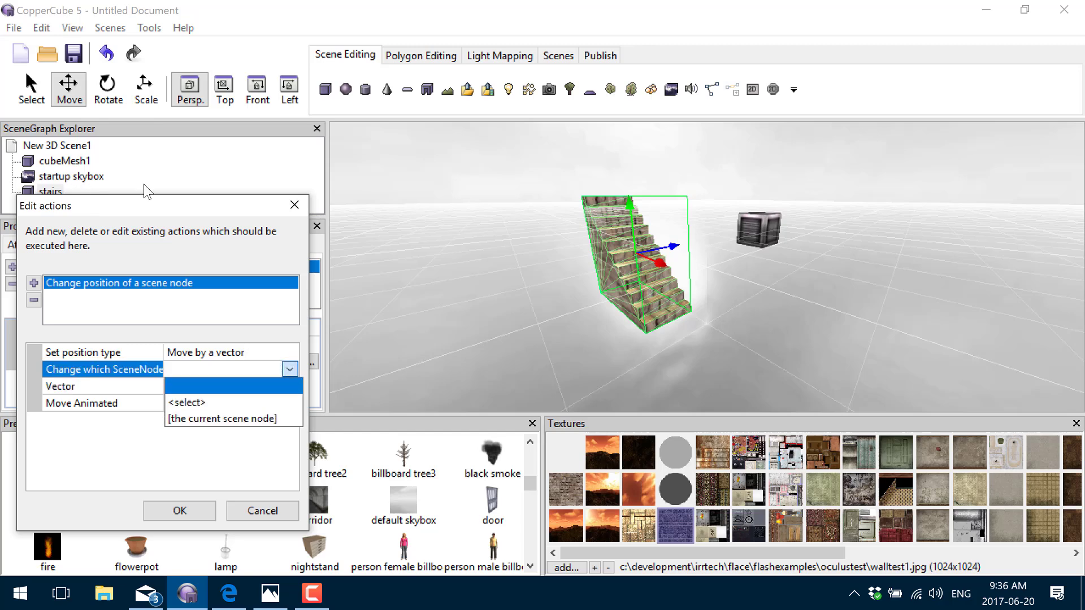
left_click(208, 398)
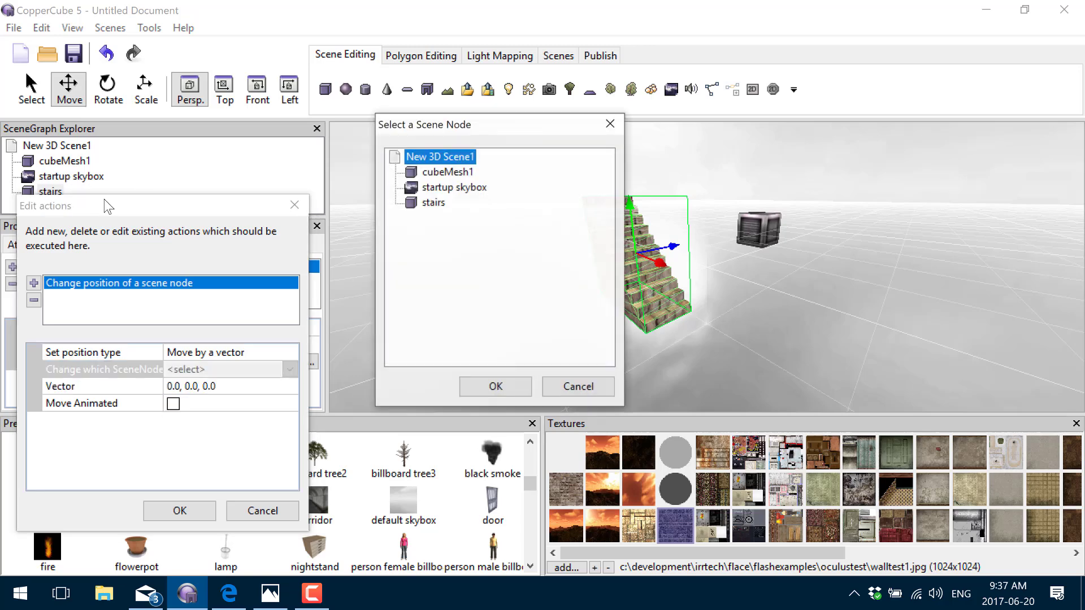
left_click(433, 203)
left_click(496, 387)
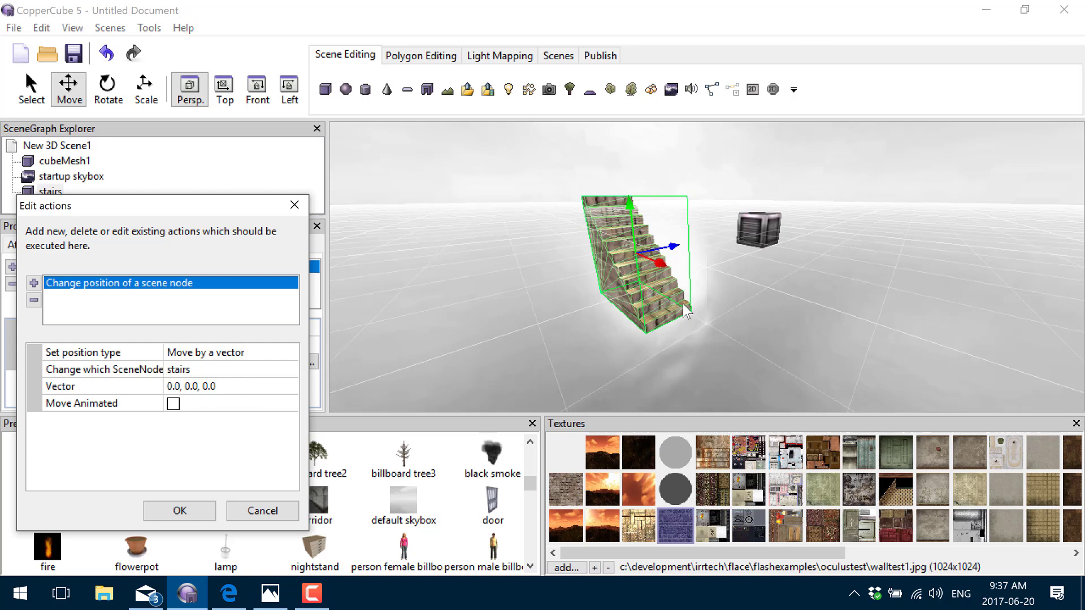
- Set the action's movement vector to 0.0, 0.0, 1.0 and accept the action settings
left_click(169, 385)
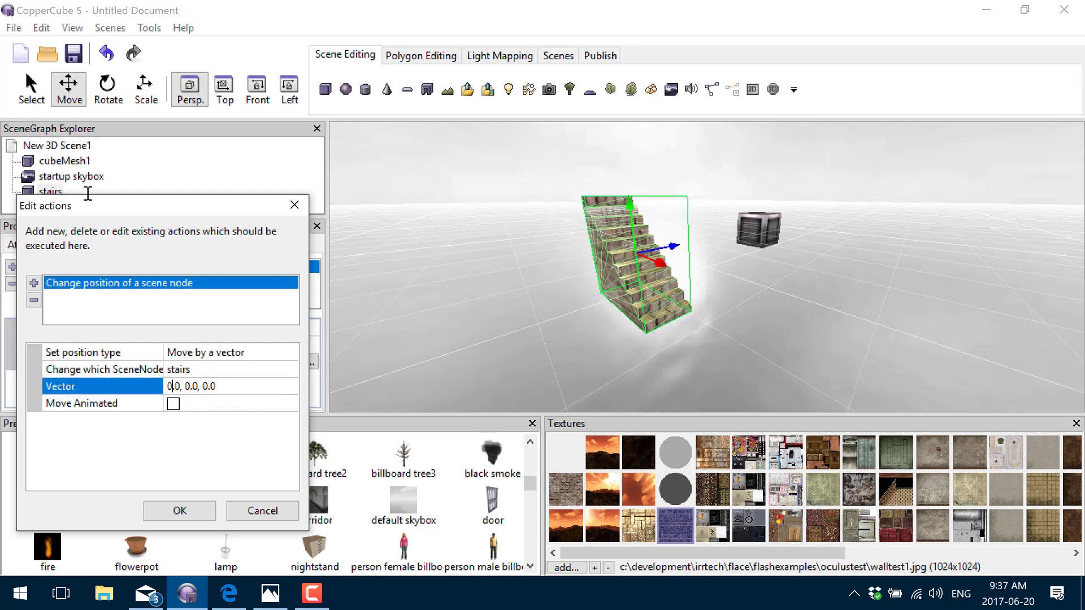
mouse_move(207, 390)
left_mouse_down()
mouse_move(229, 384)
mouse_move(198, 383)
left_mouse_up()
left_click(222, 386)
left_click(189, 503)
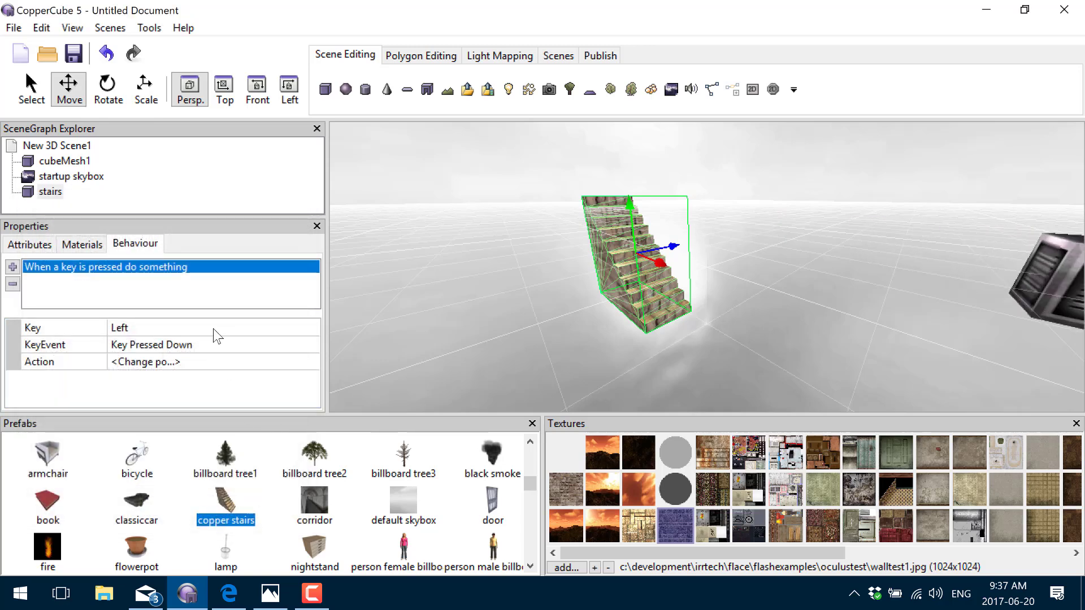
- Run the scene as a test application, try out the Left arrow movement of the stairs, and close the test
left_click(144, 30)
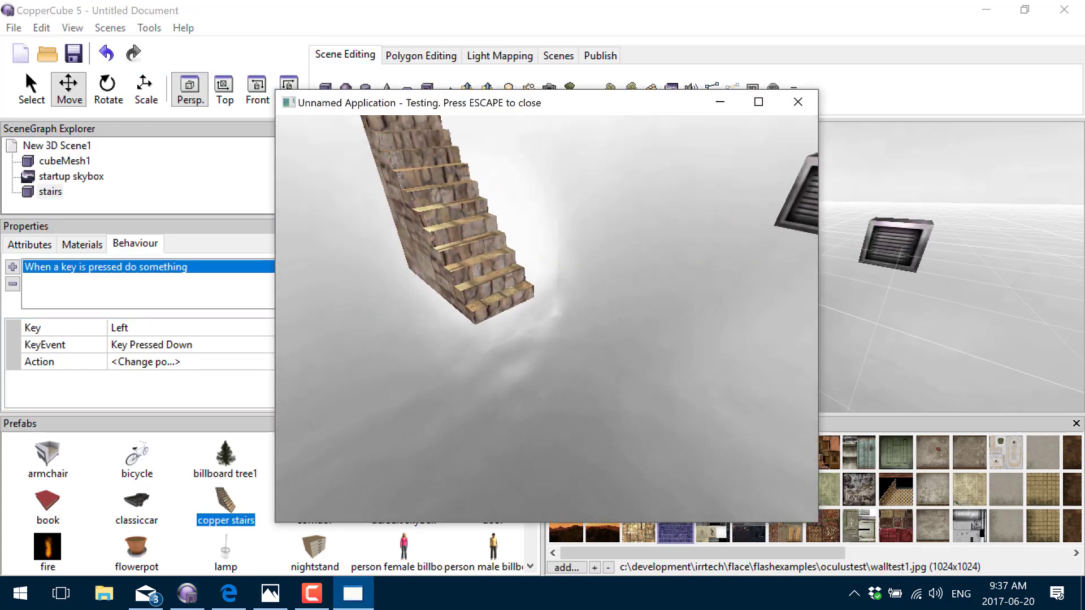
key("Left")
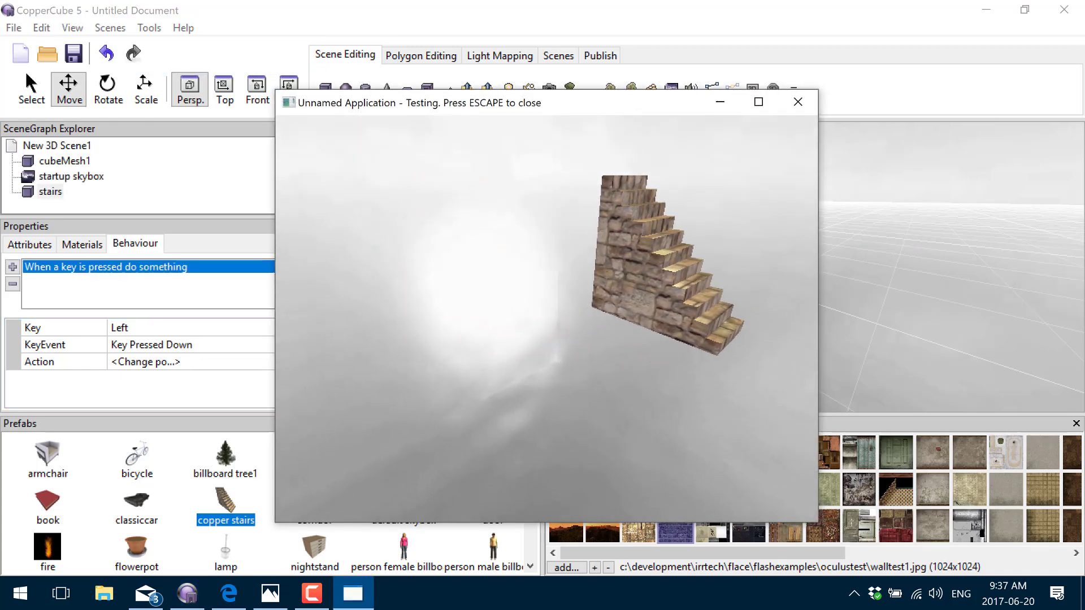
key("Left")
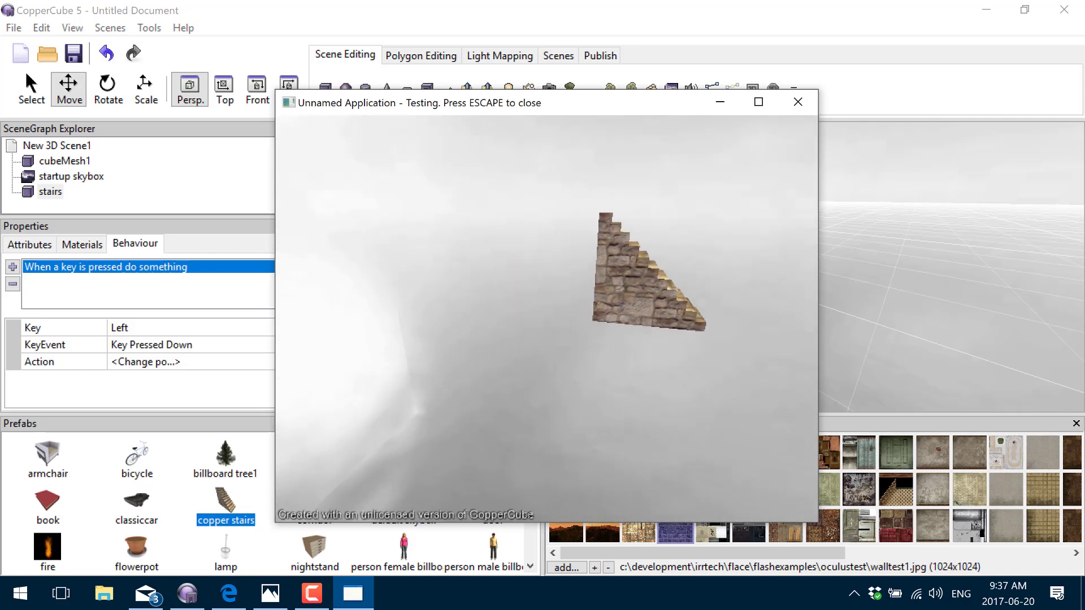
key("Left")
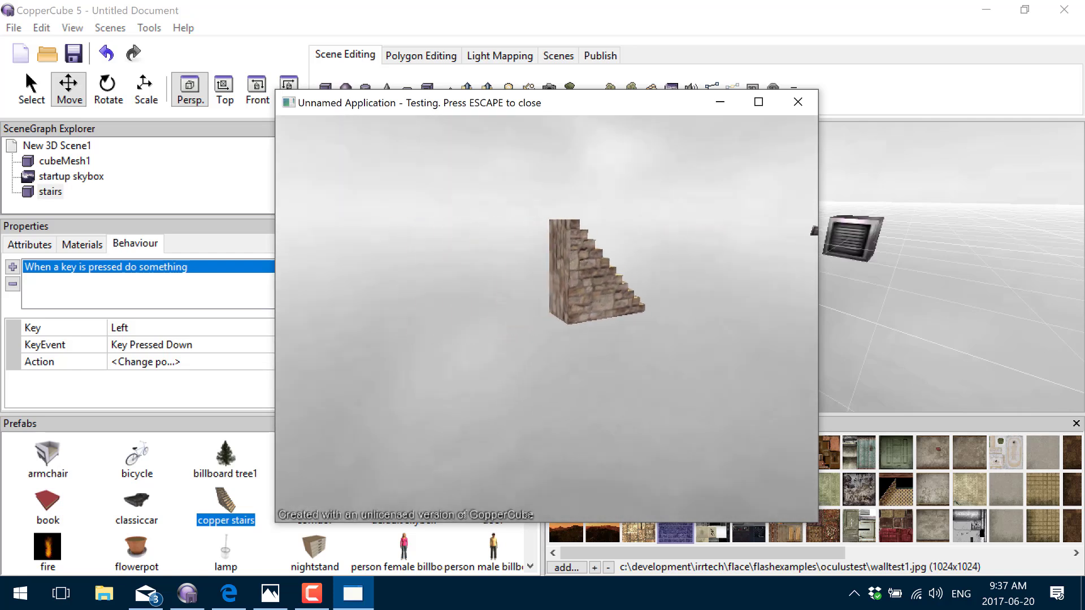
key("Escape")
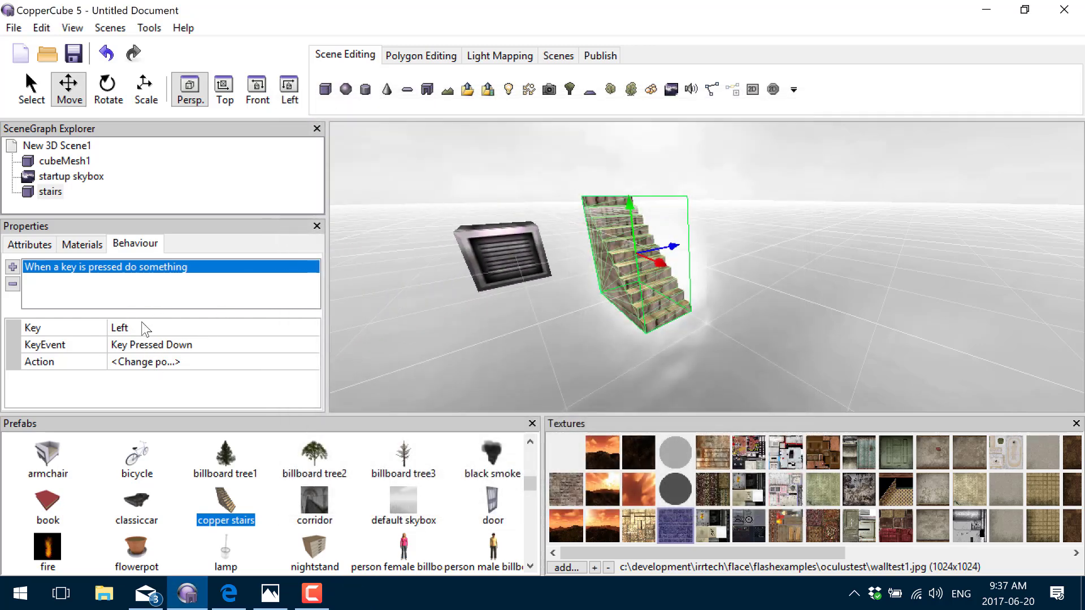
- Reverse the stairs' Left key movement by making the third component of the vector negative, -1.0
left_click(150, 362)
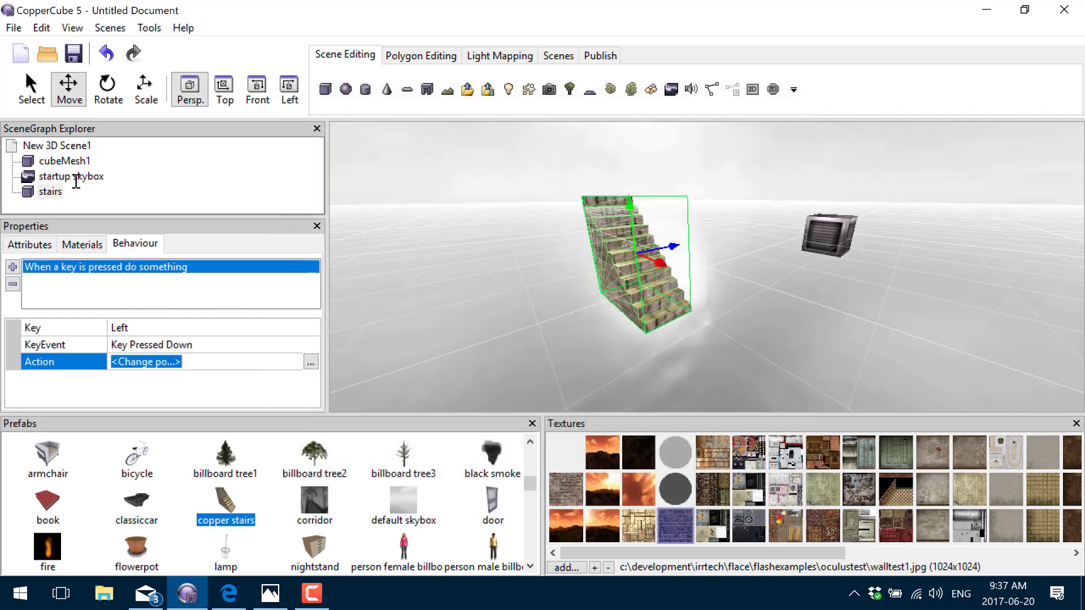
left_click(310, 362)
left_click(210, 386)
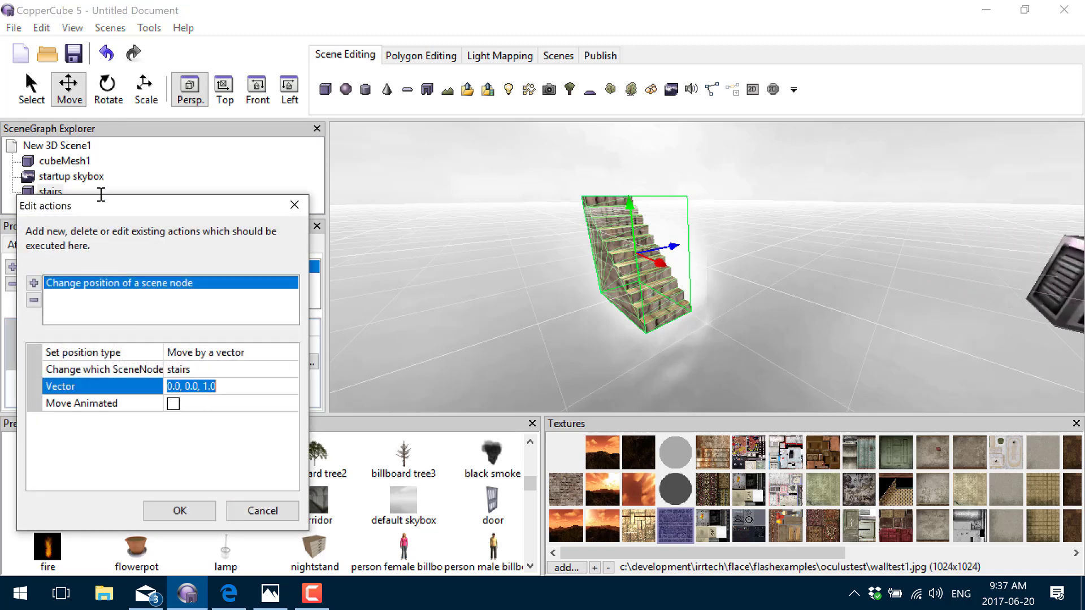
left_click(210, 386)
type("-")
left_click(179, 510)
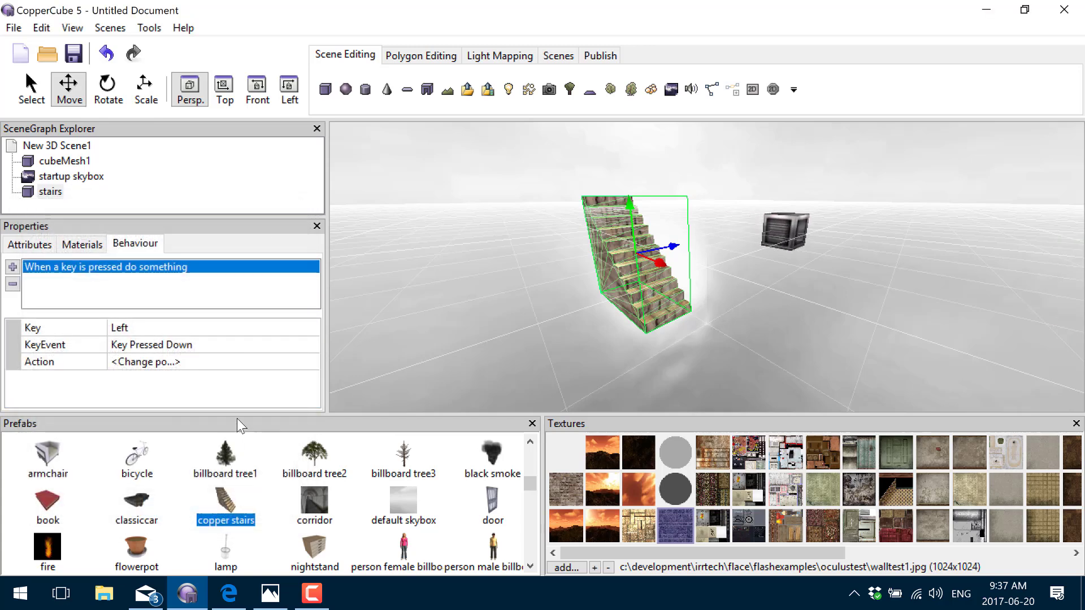
- Add a second "When a key is pressed do something" behaviour to the stairs and set its key to Right
left_click(13, 267)
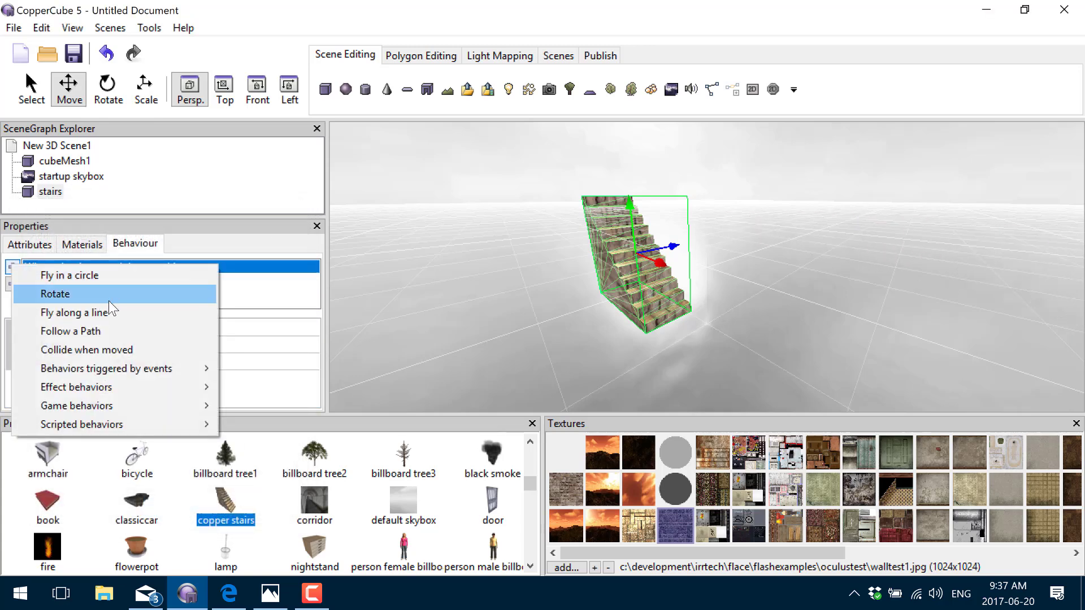
mouse_move(123, 372)
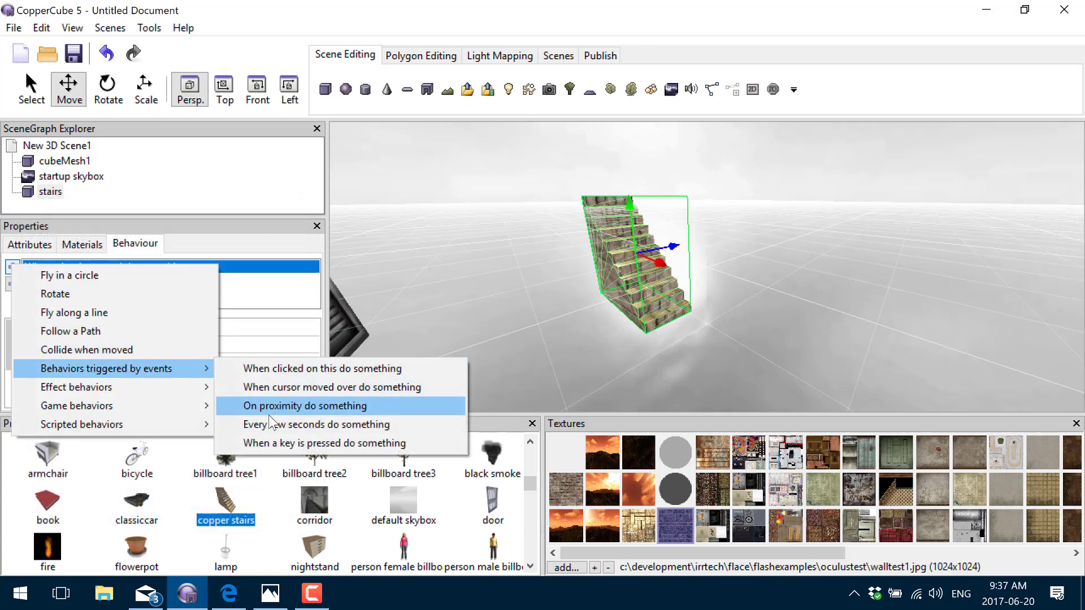
left_click(277, 443)
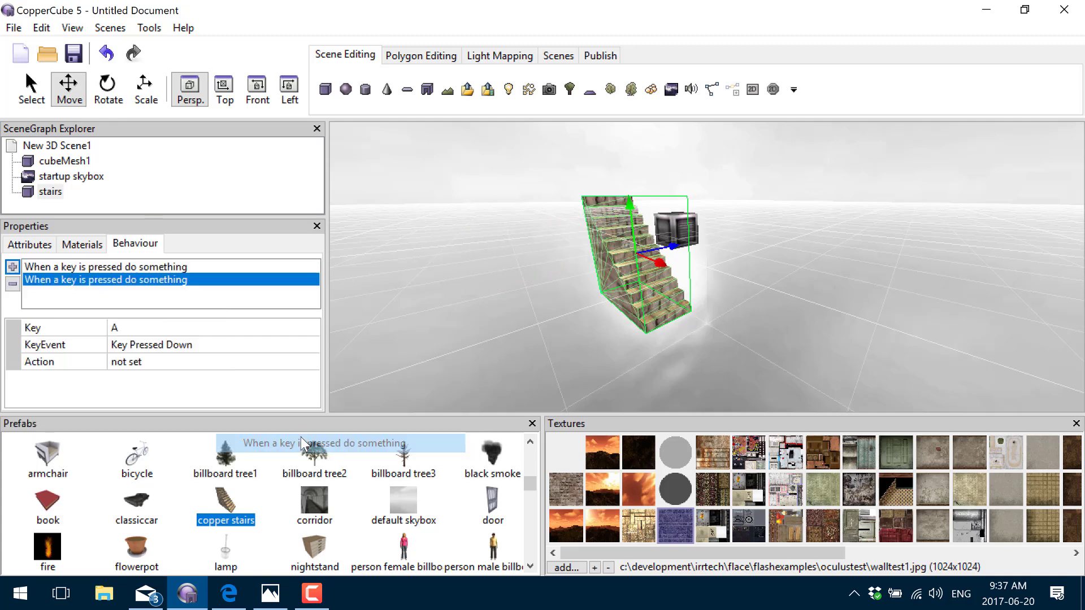
left_click(131, 331)
left_click(311, 329)
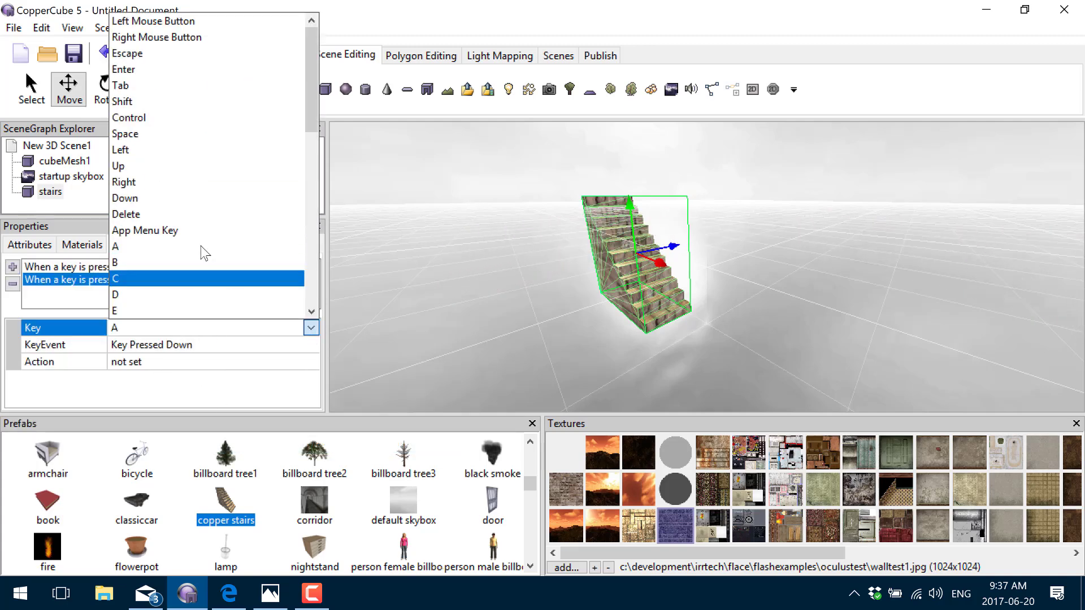
left_click(192, 182)
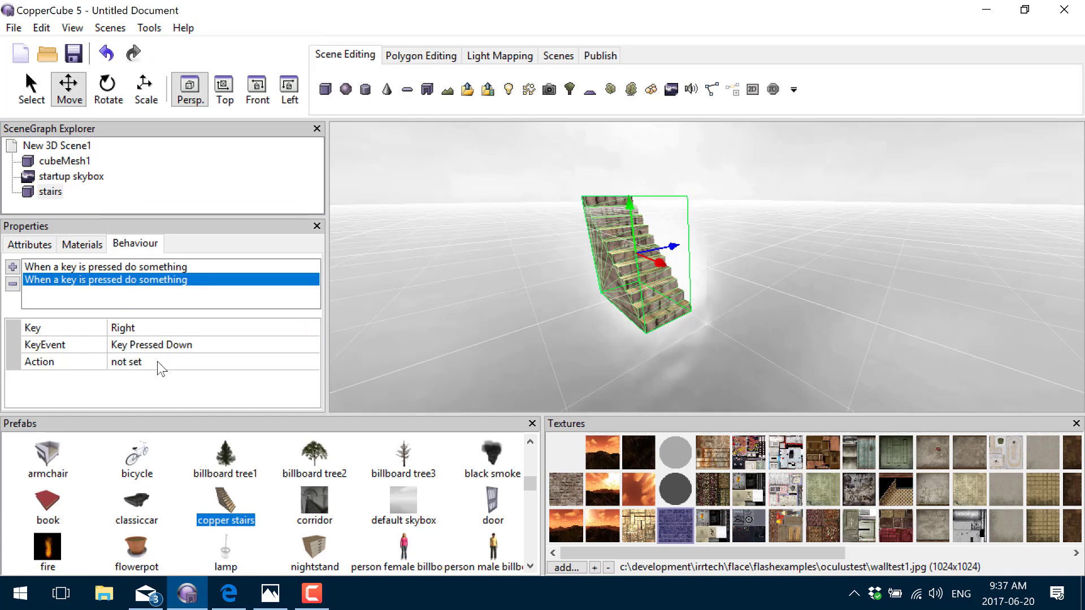
- Add a "Change position of a scene node" action to the stairs' Right key behaviour
left_click(158, 362)
left_click(311, 361)
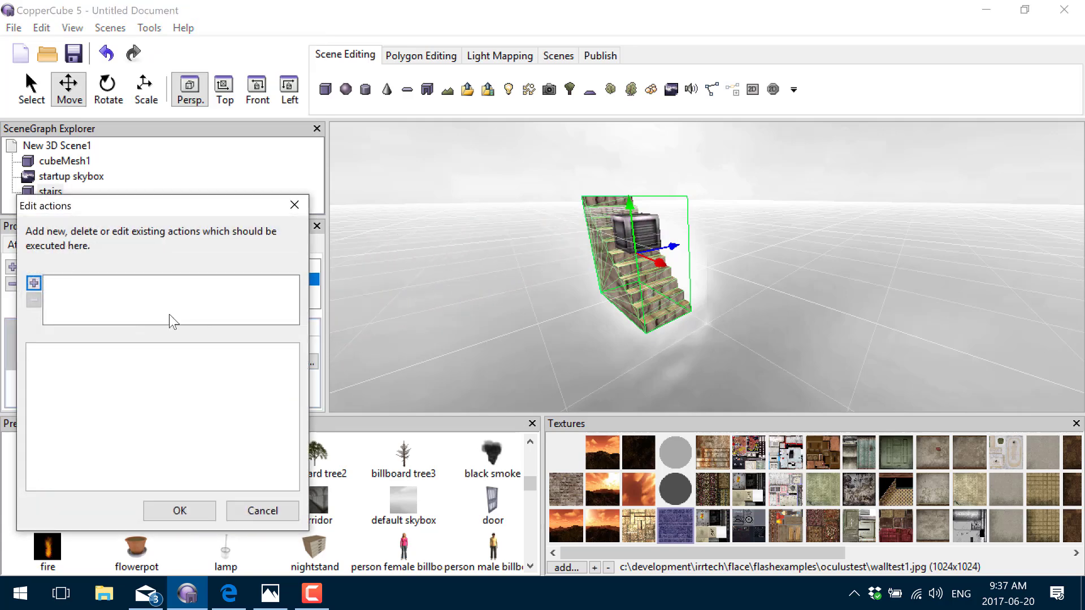
left_click(35, 283)
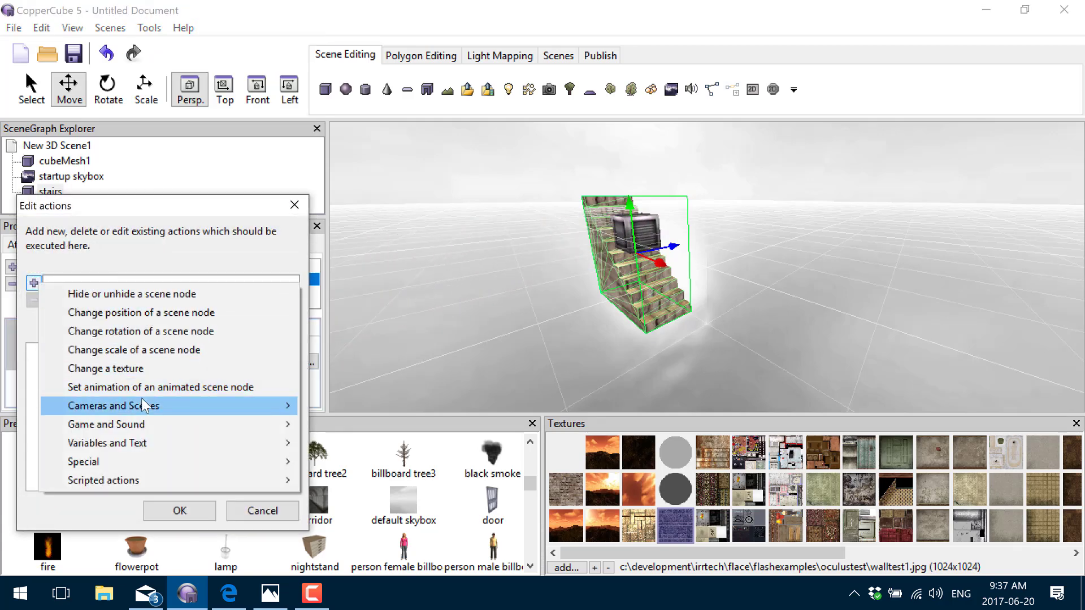
mouse_move(142, 398)
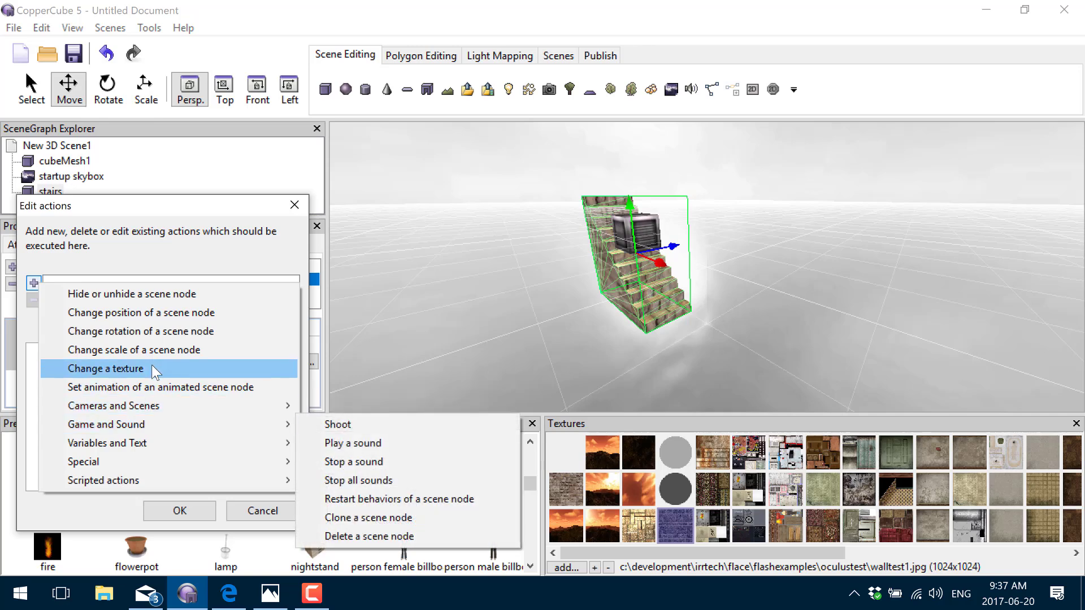
left_click(181, 313)
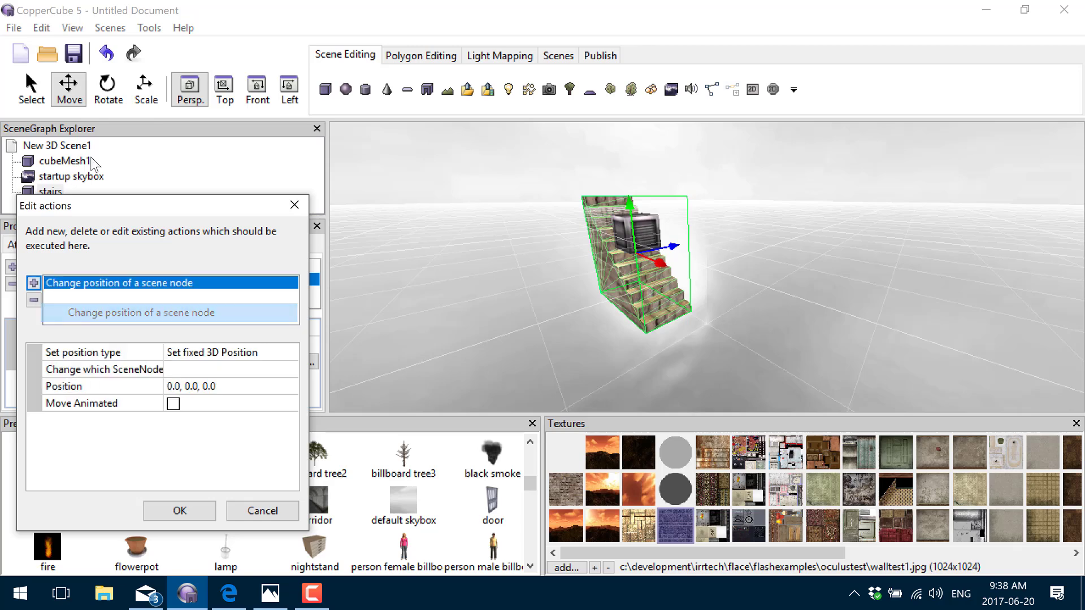
- Choose the stairs as the scene node that the position action changes
left_click(217, 367)
left_click(289, 367)
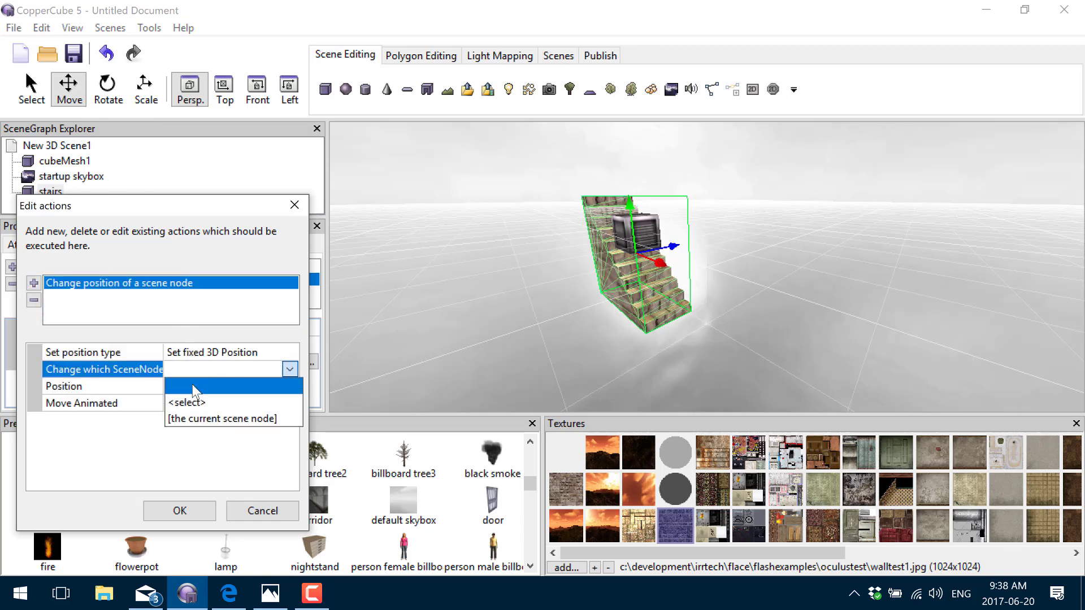
left_click(192, 402)
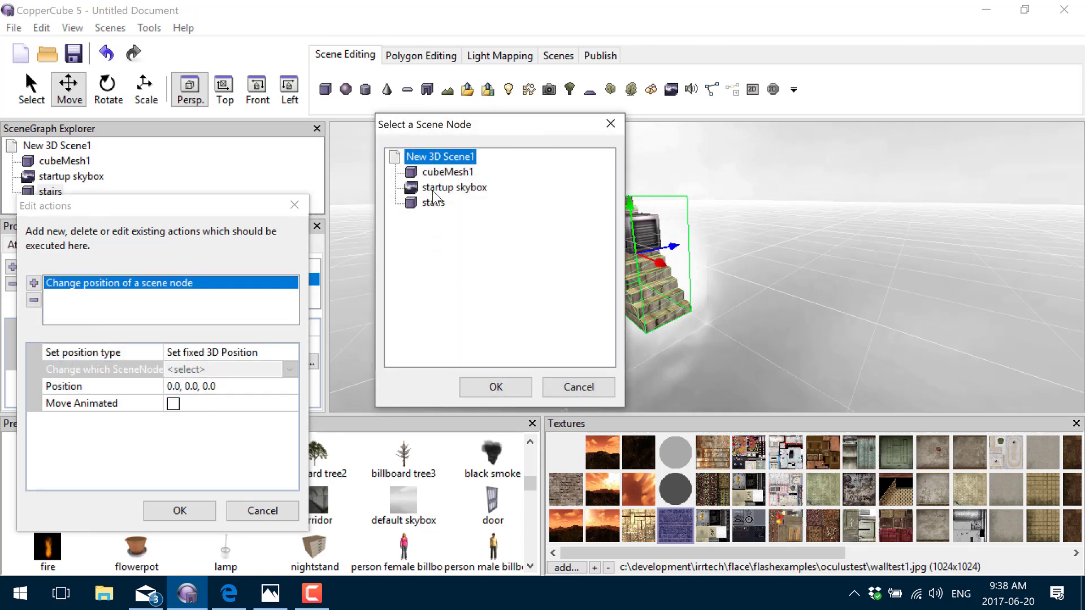
left_click(432, 202)
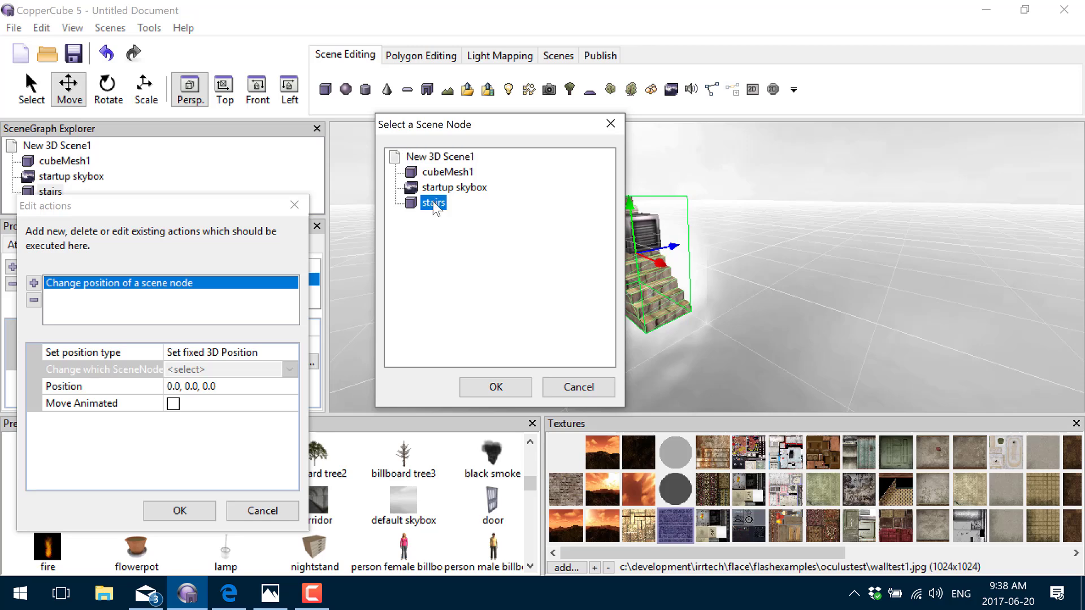
left_click(496, 386)
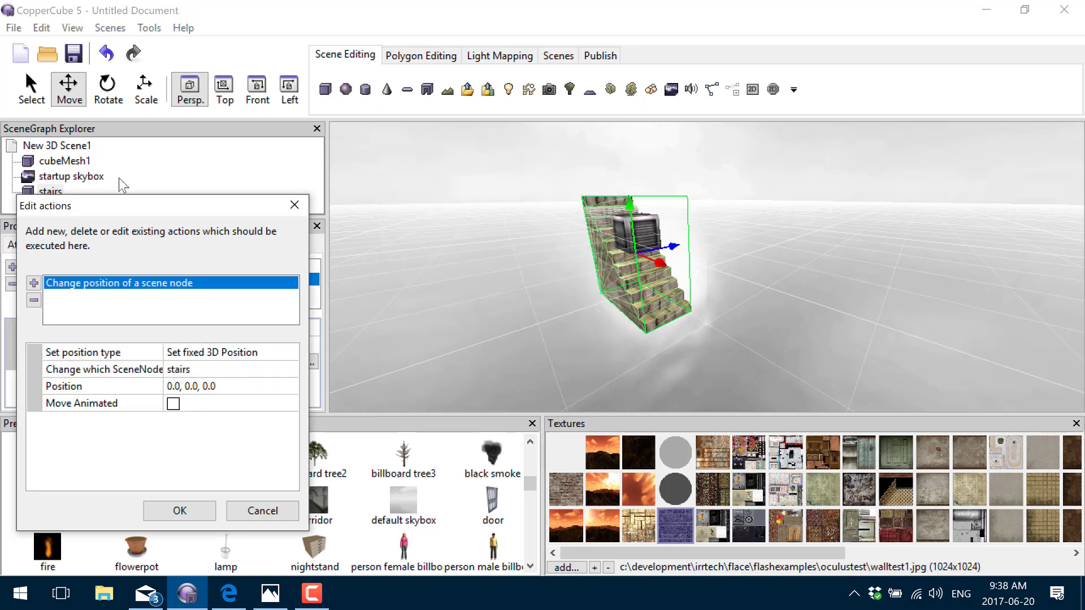
- Set the action's position type to "Move by a vector" with vector 0.0, 0.0, 1.0 and accept the action settings
left_click(187, 352)
left_click(289, 352)
left_click(225, 386)
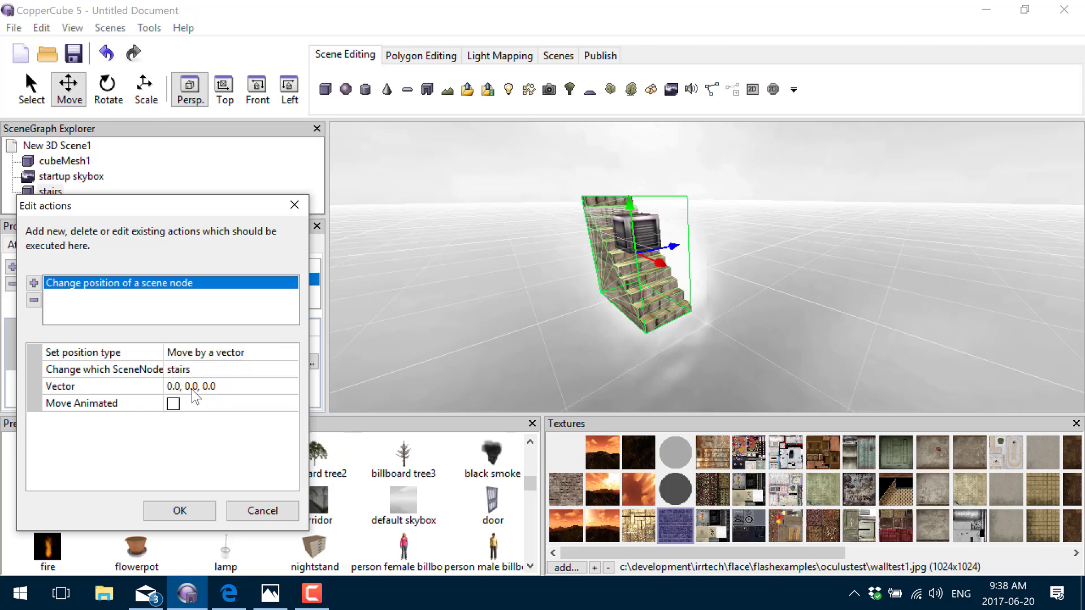
left_click(189, 387)
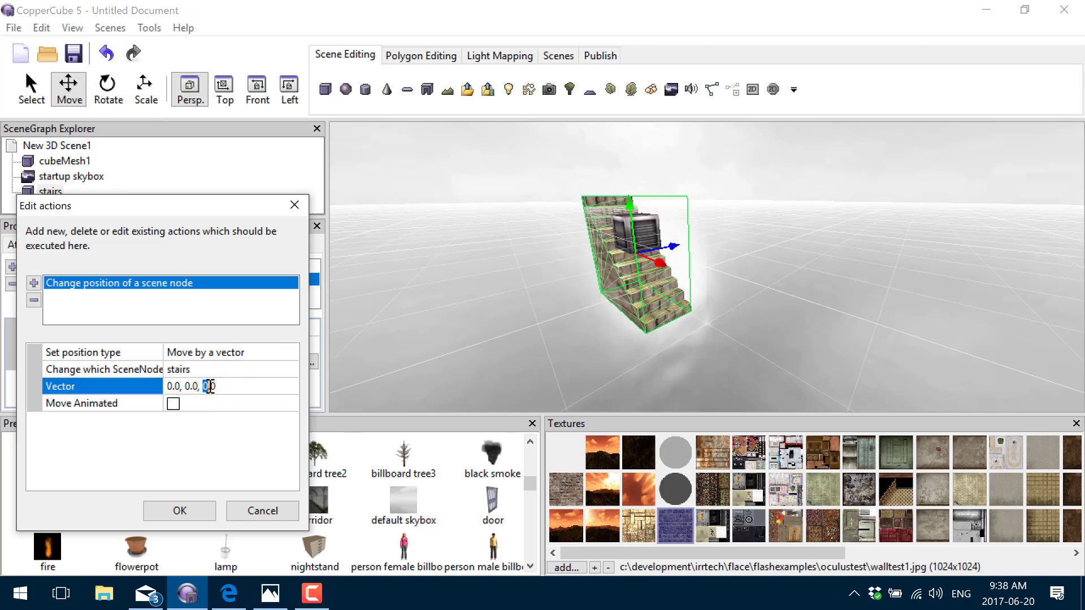
type("1")
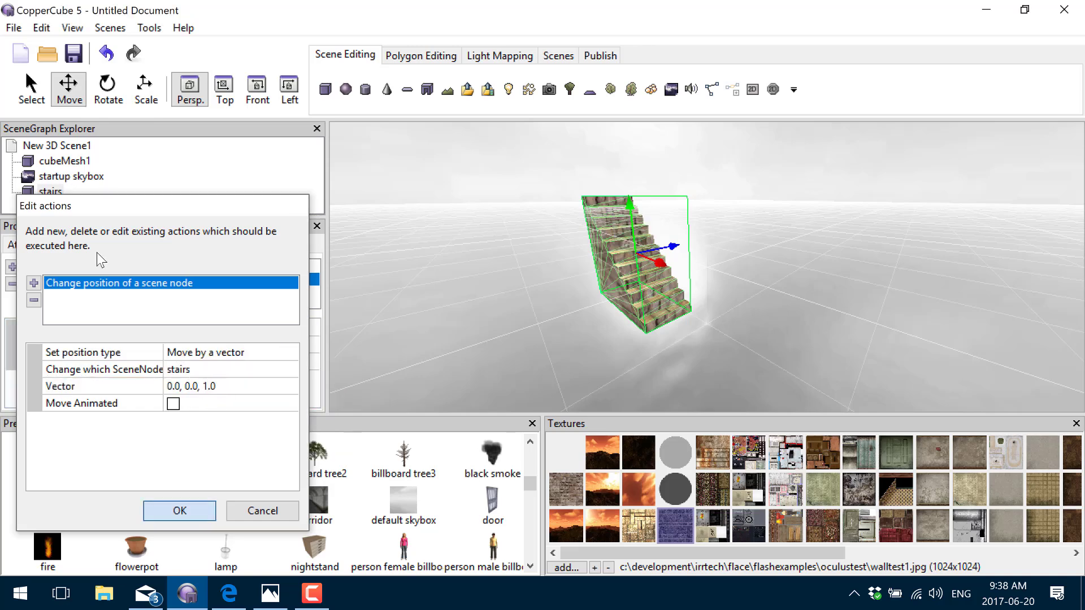
left_click(180, 510)
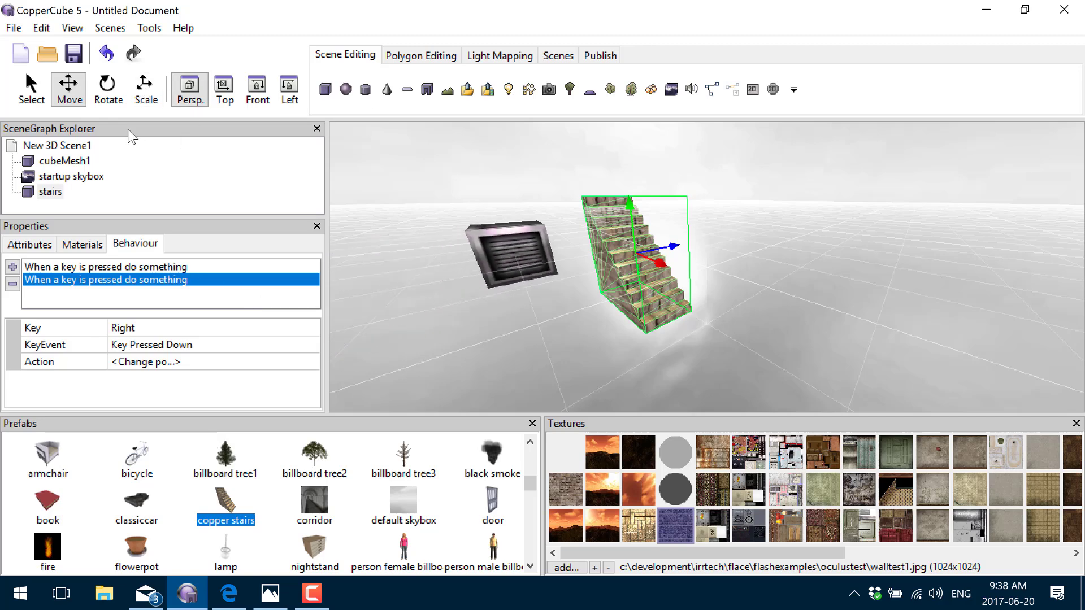
- Test the scene as a Windows application, try moving the stairs with the Left and Right arrow keys, and close the test
left_click(122, 31)
mouse_move(149, 27)
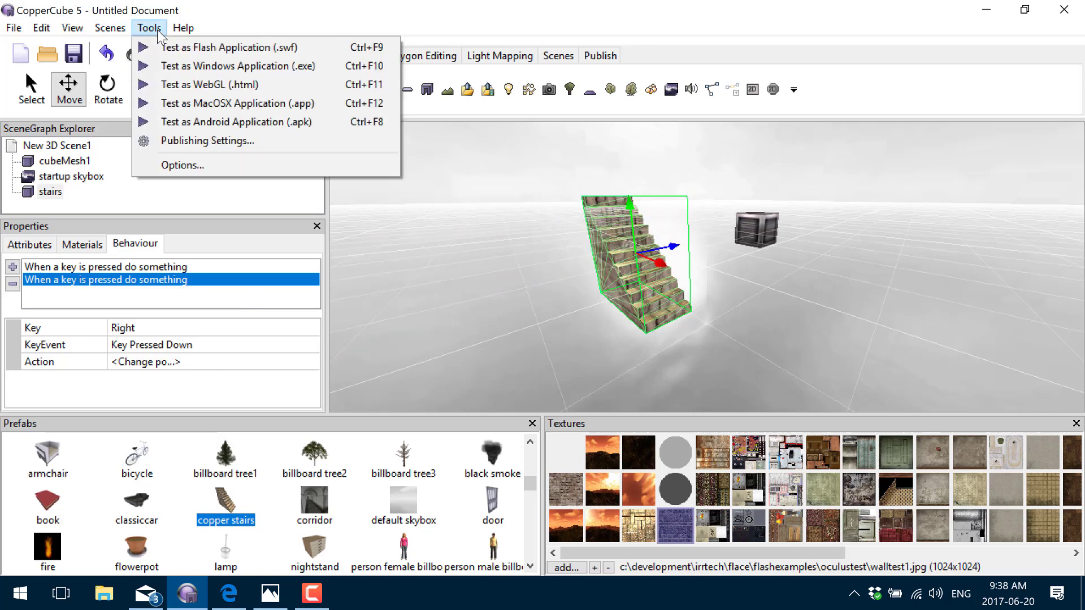
left_click(163, 60)
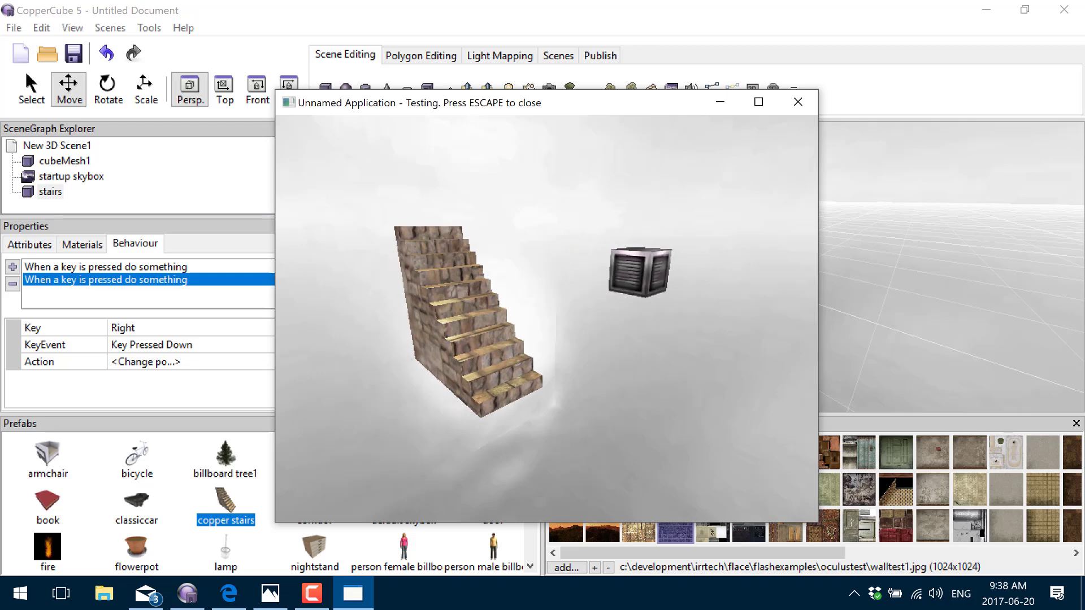
key("Left")
key("Right")
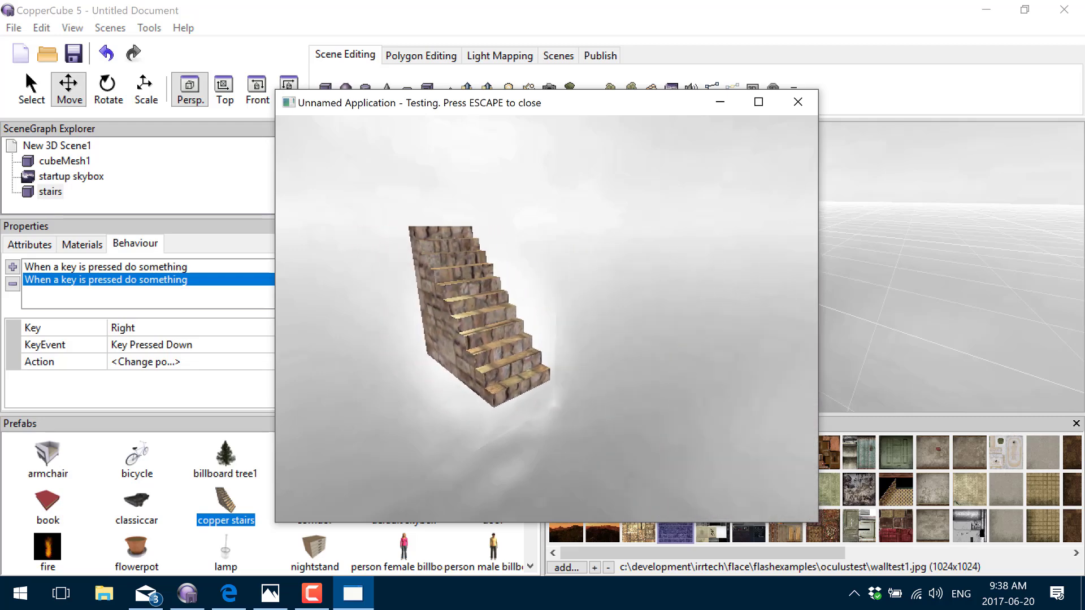
key("Left")
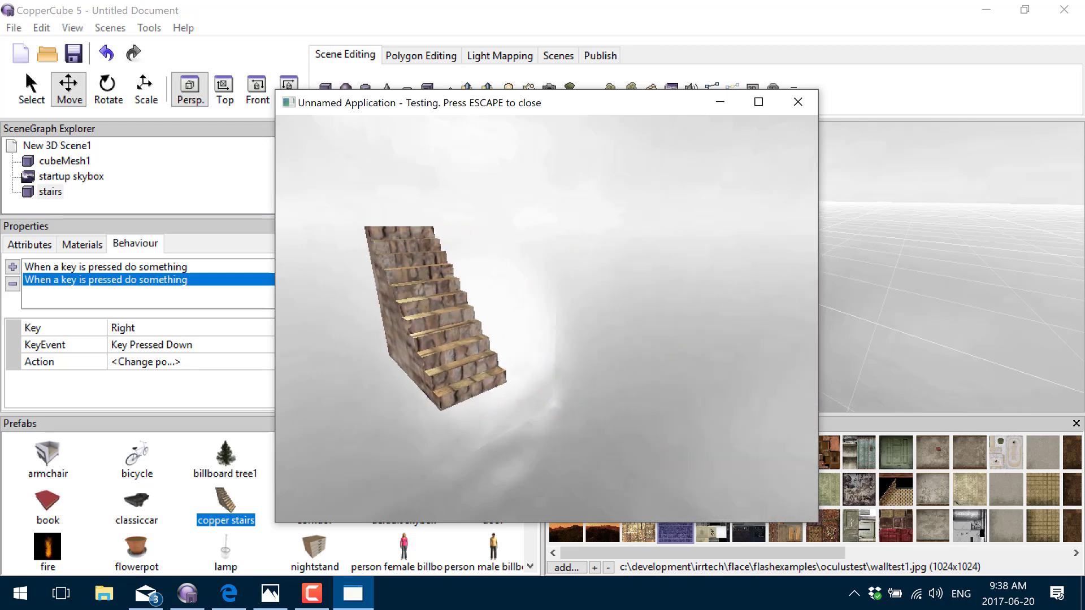
key("Right")
key("Escape")
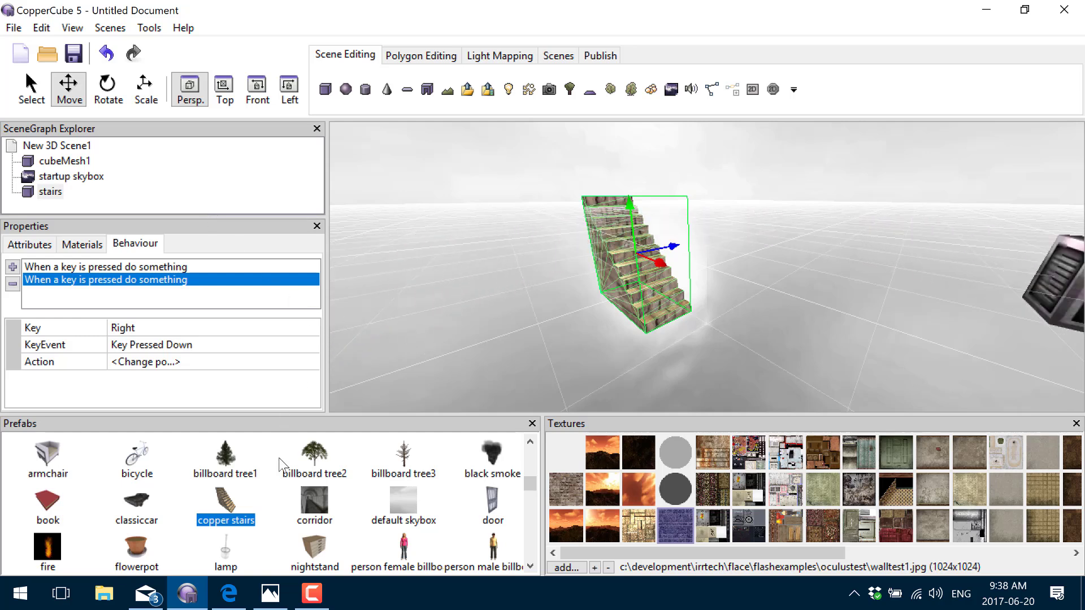
- Switch to File Explorer, find the extensions folder in Documents > CopperCube, and open that folder in Visual Studio Code
left_click(99, 602)
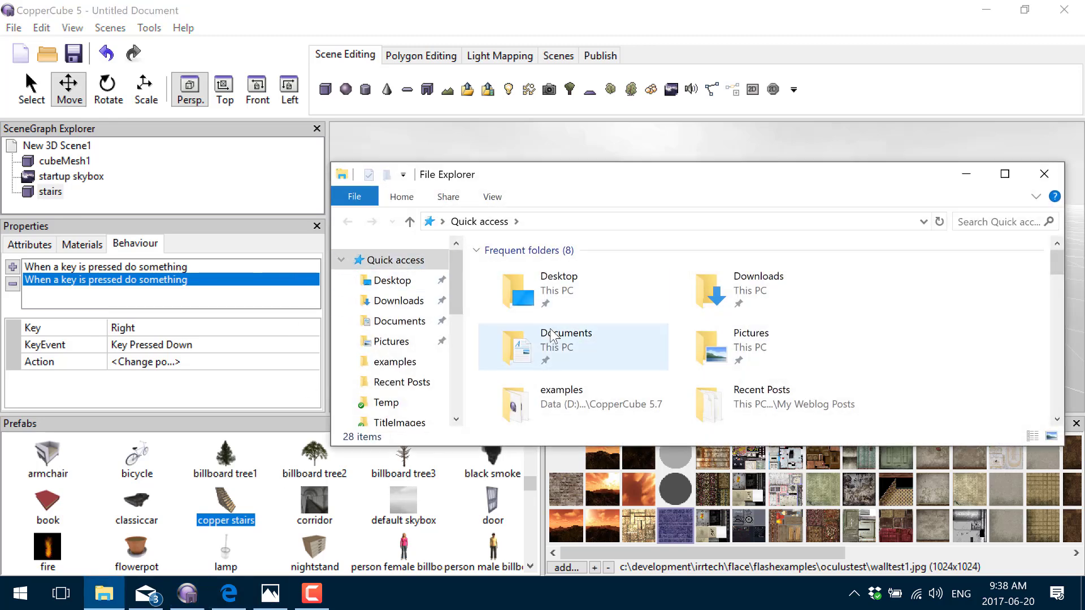
double_click(553, 335)
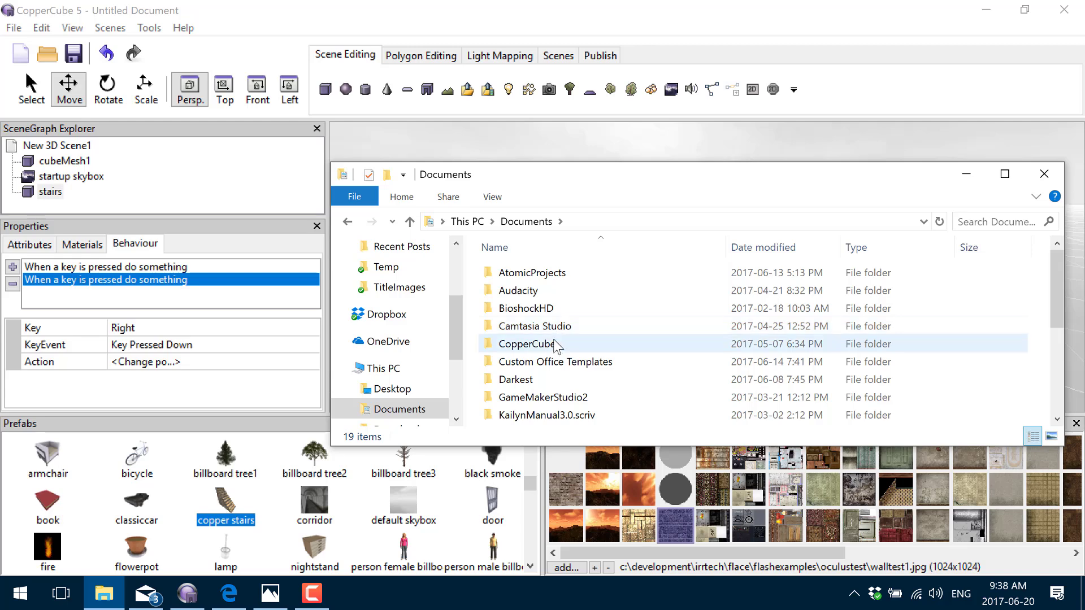
double_click(555, 345)
double_click(543, 275)
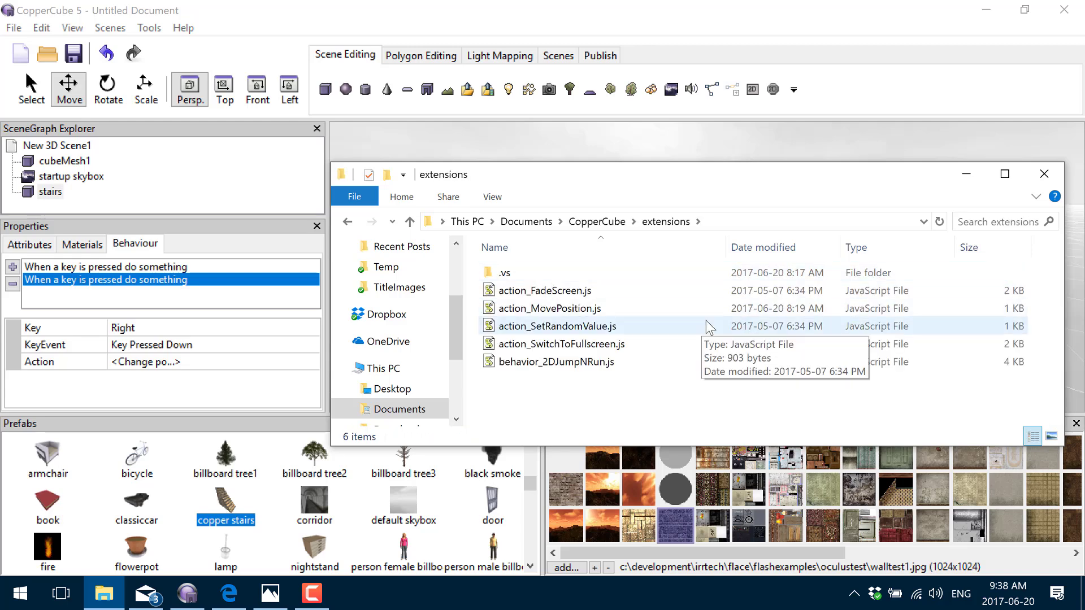
key("alt+Up")
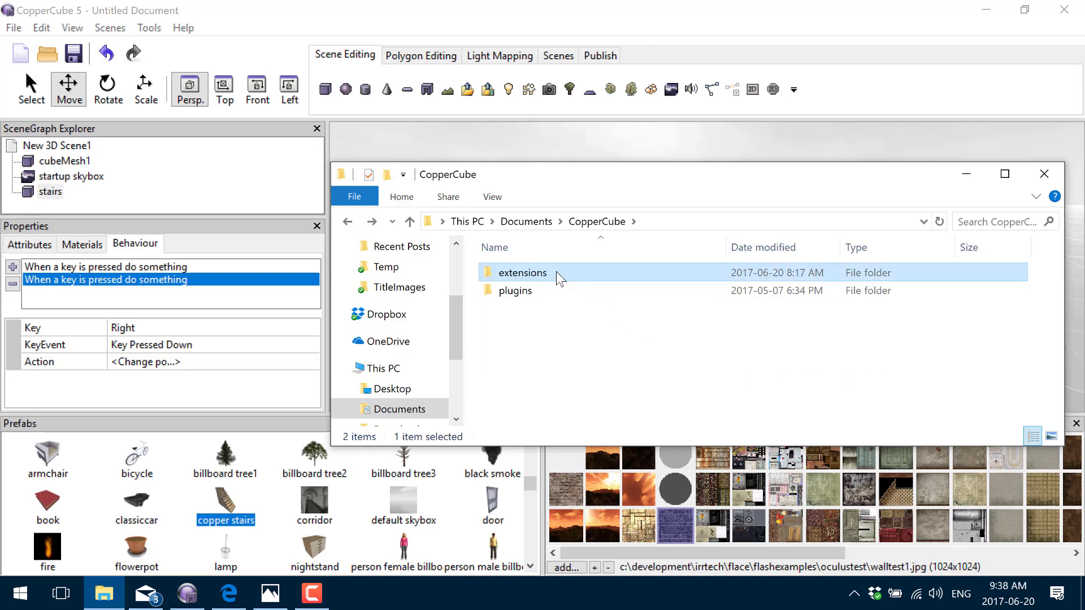
right_click(556, 271)
left_click(659, 205)
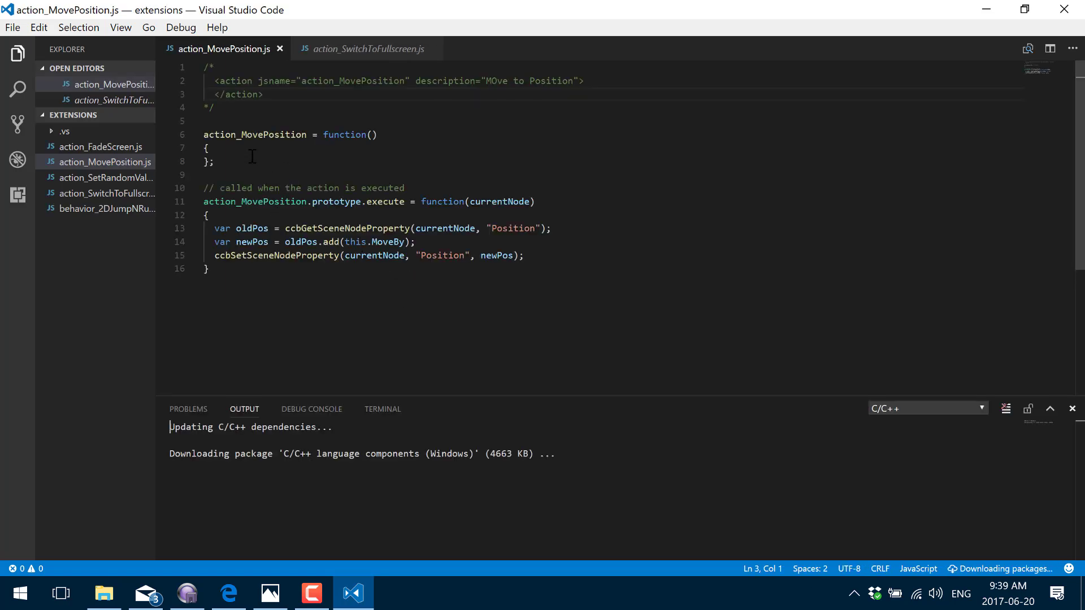
- Examine the constructor name, the execute function and the matching jsname declaration in action_MovePosition.js
double_click(277, 137)
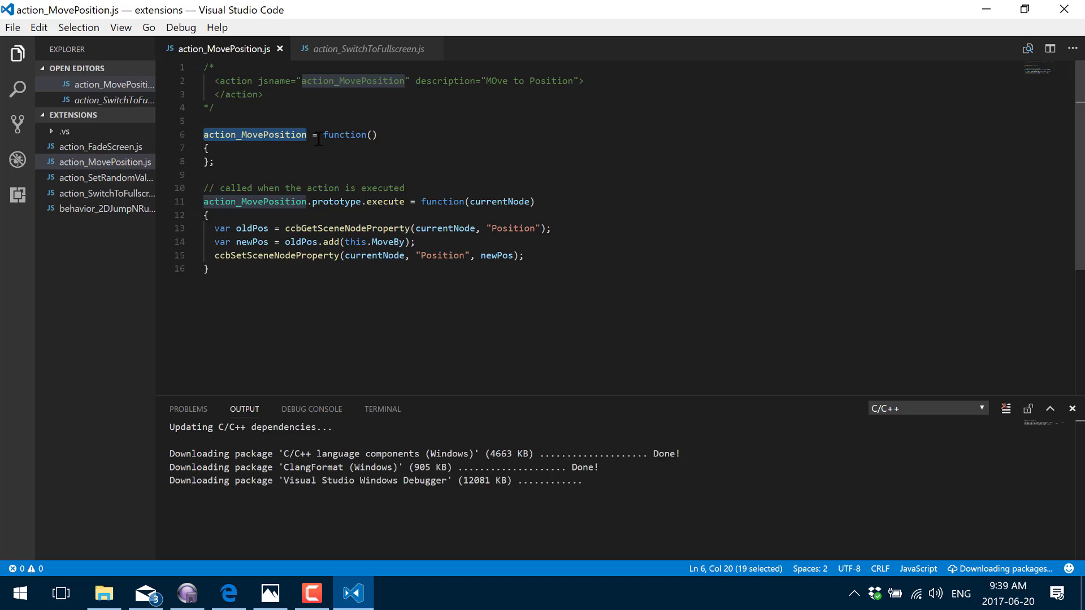
double_click(376, 202)
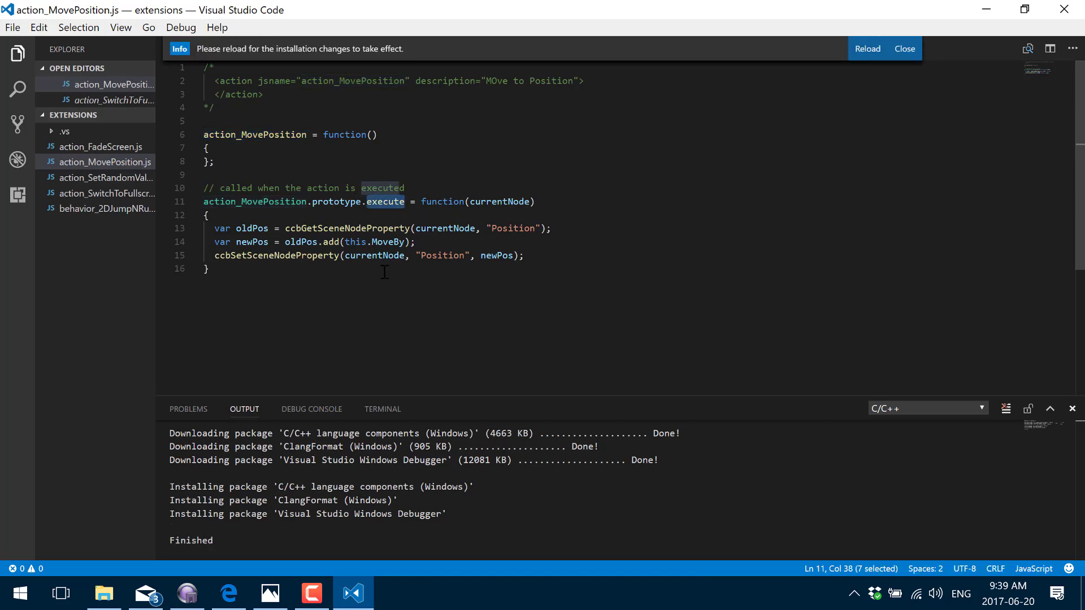
double_click(313, 84)
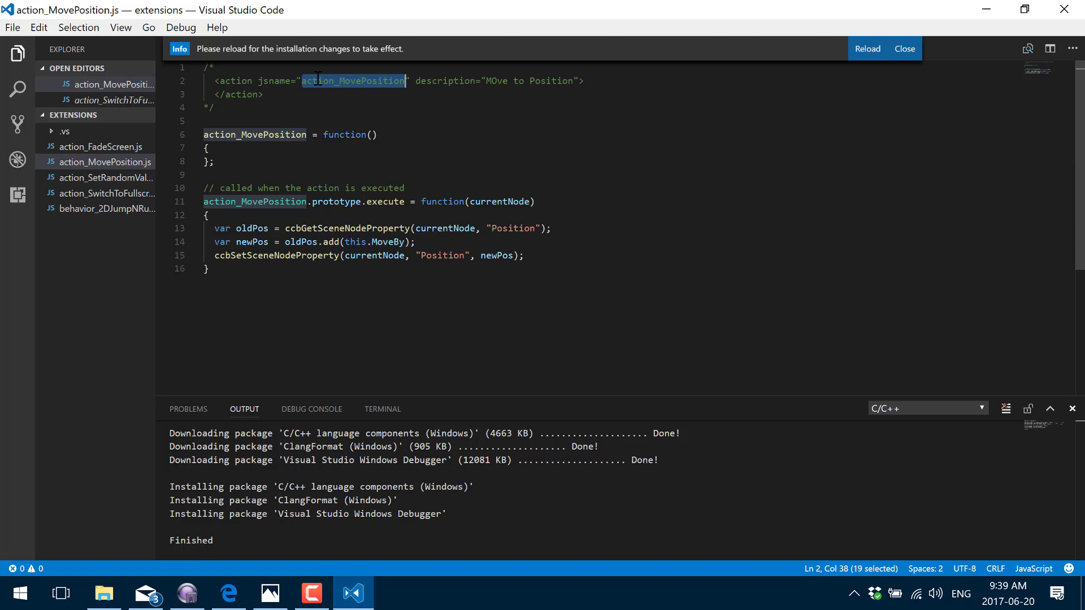
- Open action_SetRandomValue.js and examine its embedded property declarations and its execute function
left_click(119, 180)
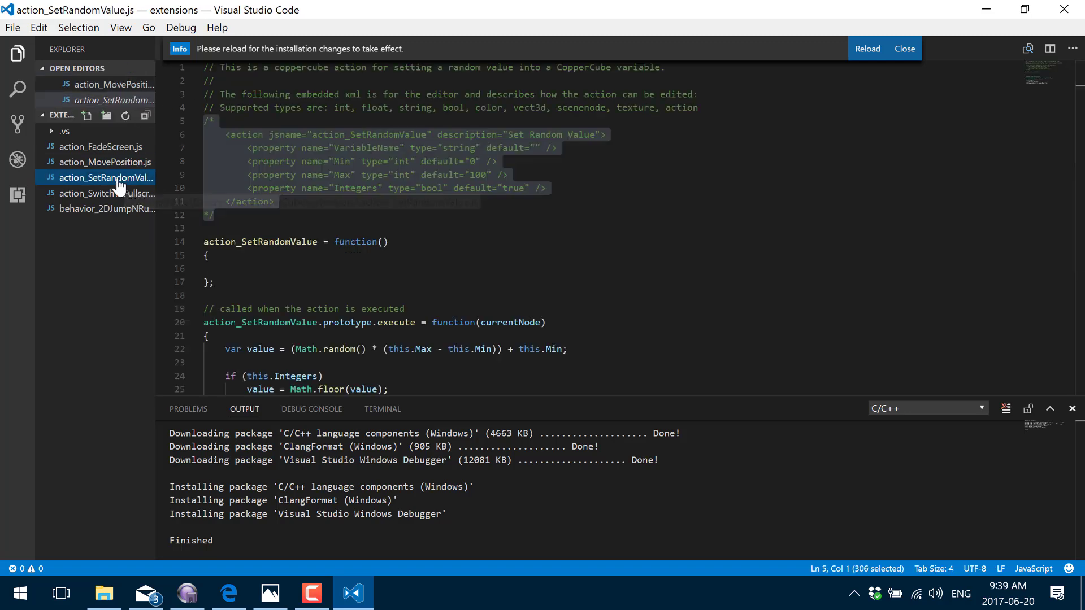
left_click(453, 148)
scroll(462, 206, "down", 2)
scroll(462, 206, "up", 2)
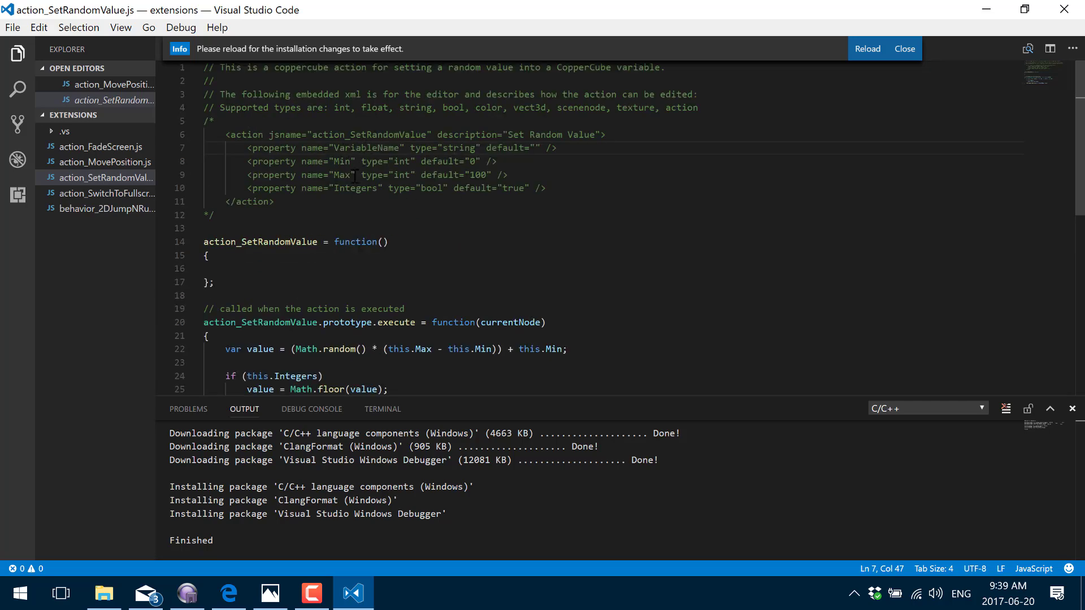
scroll(480, 195, "down", 5)
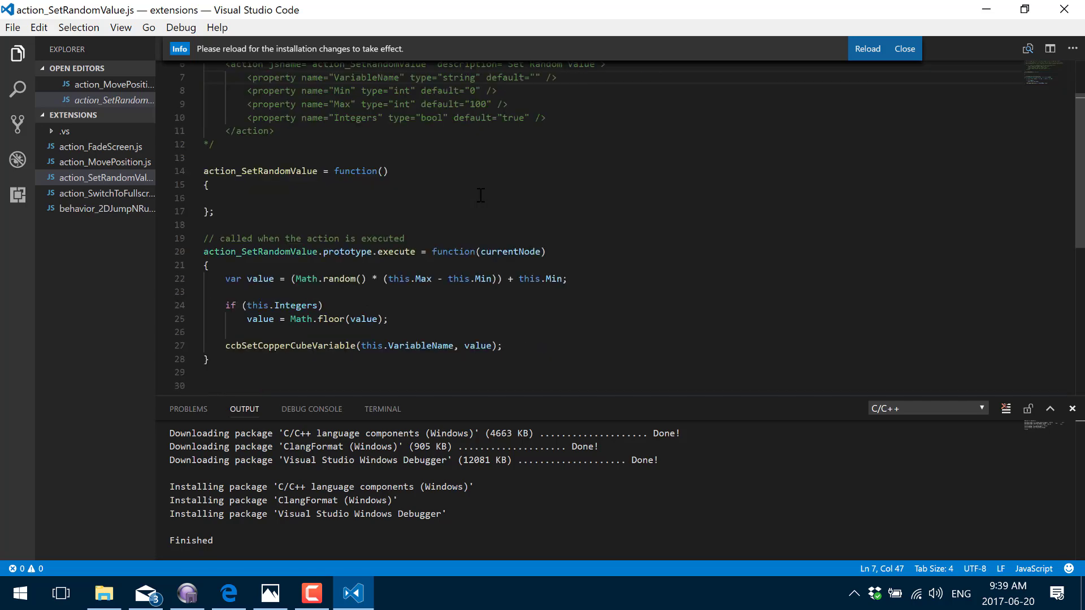
scroll(431, 184, "up", 3)
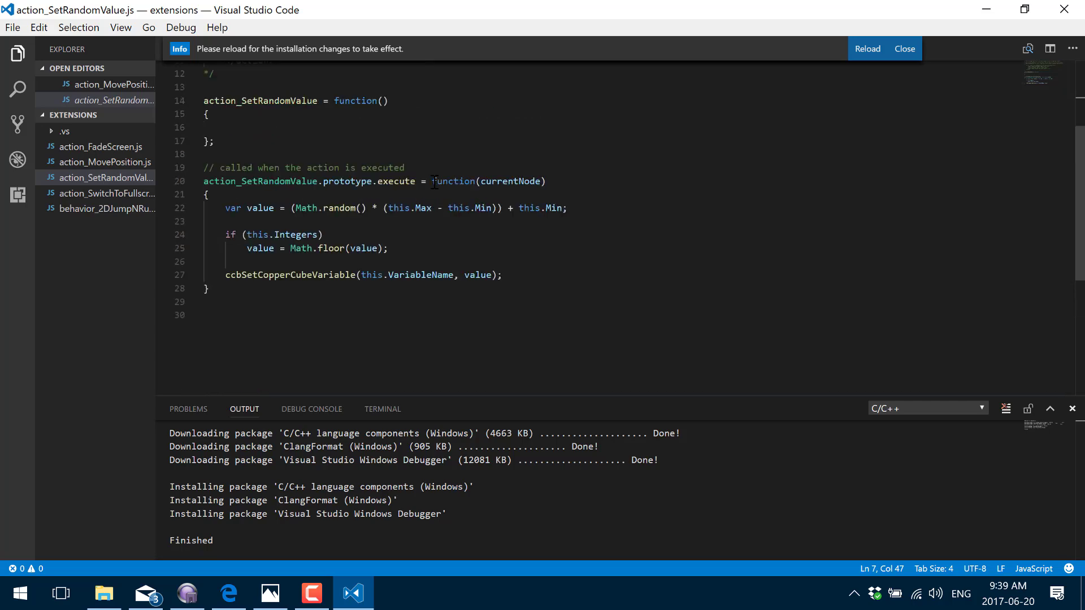
double_click(396, 251)
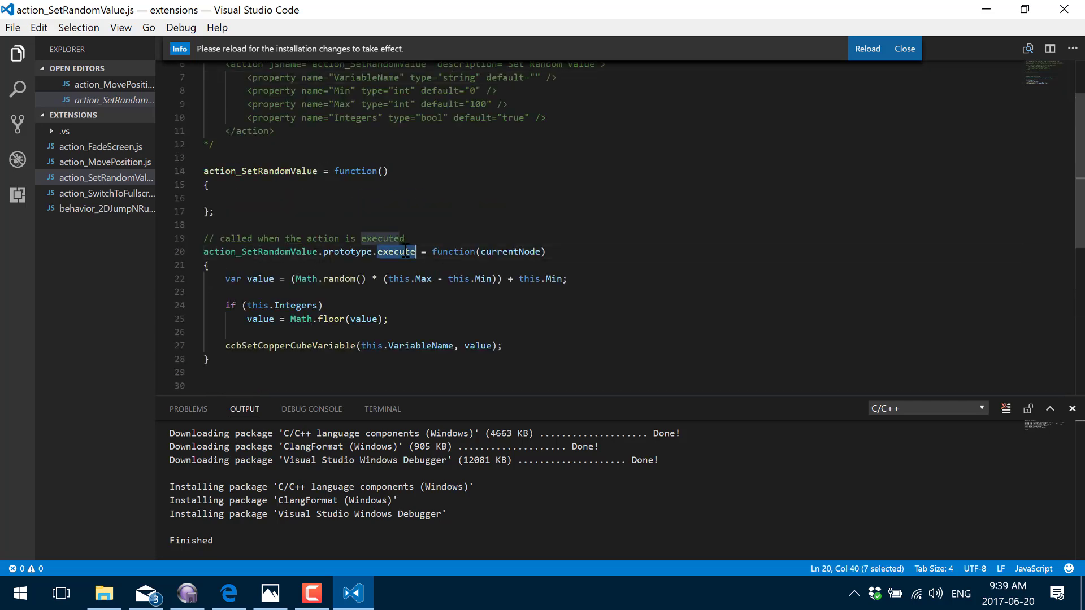
- Look through behavior_2DJumpNRun.js and the action scripts in the extensions folder, returning to behavior_2DJumpNRun.js
left_click(107, 209)
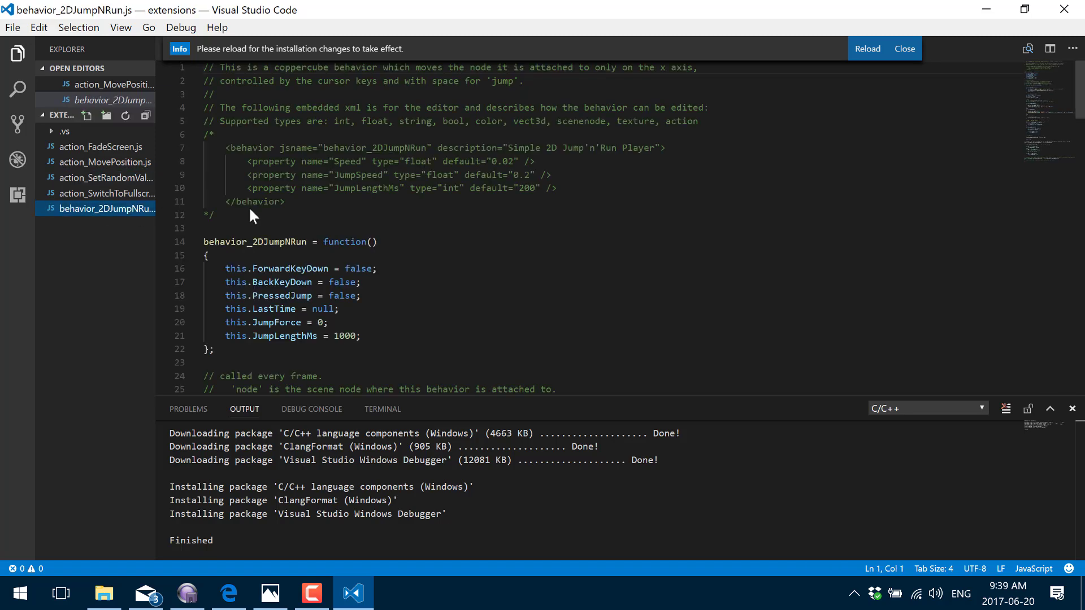
left_click(449, 226)
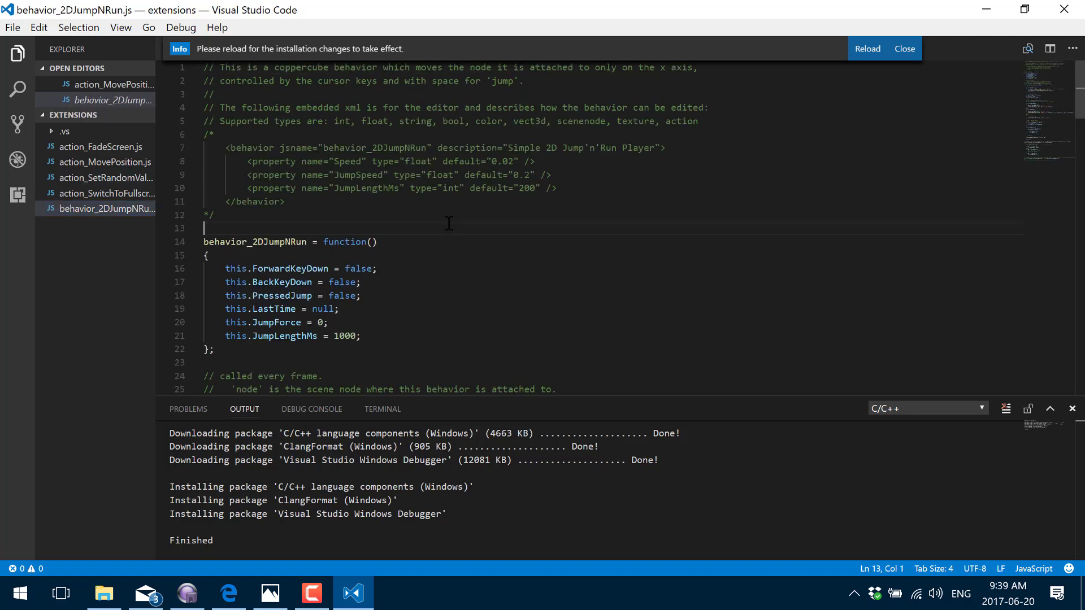
left_click(85, 195)
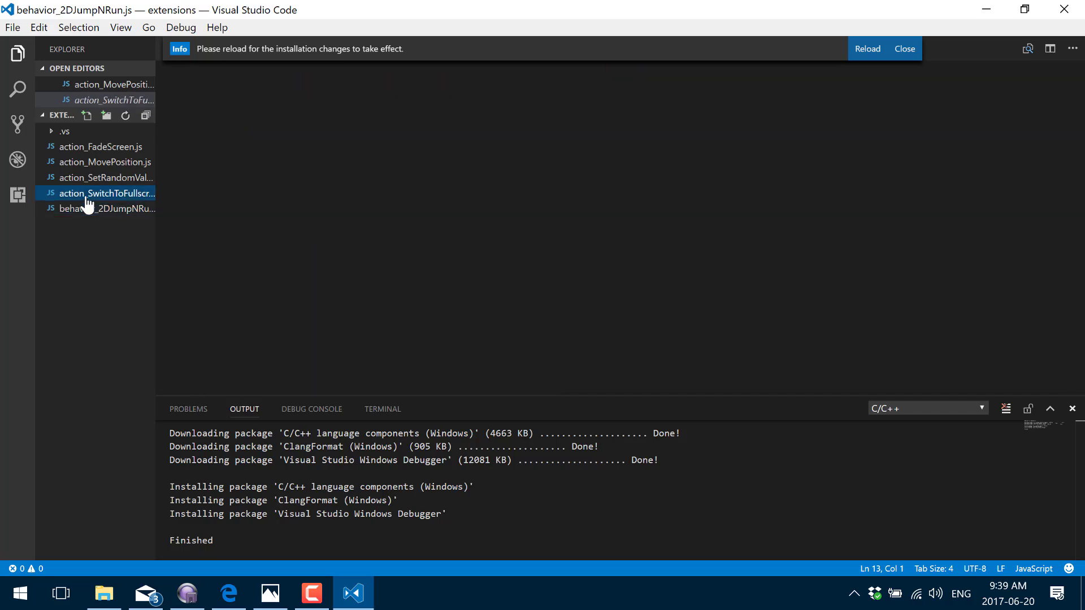
left_click(82, 177)
left_click(79, 162)
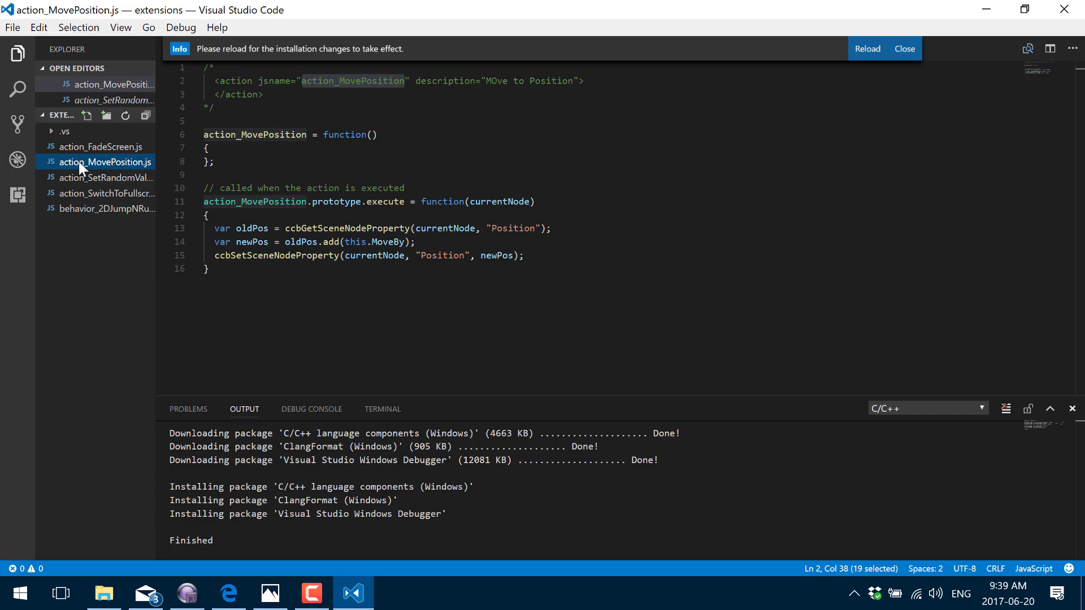
left_click(83, 208)
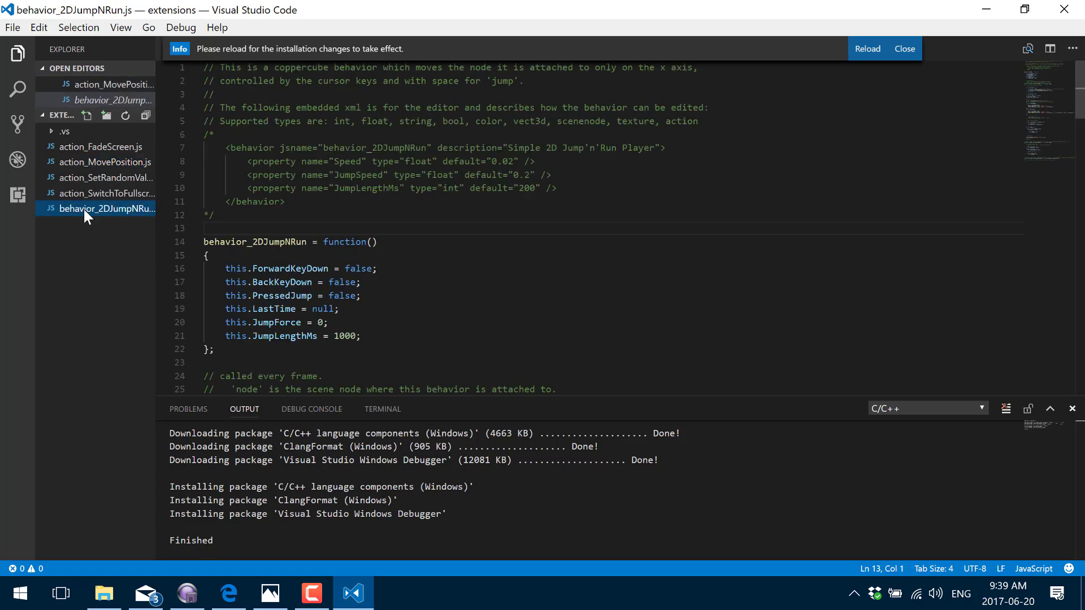
- Examine behavior_2DJumpNRun.js from its property declarations through the onAnimate function to the onKeyEvent handler and the jump code
scroll(368, 269, "down", 3)
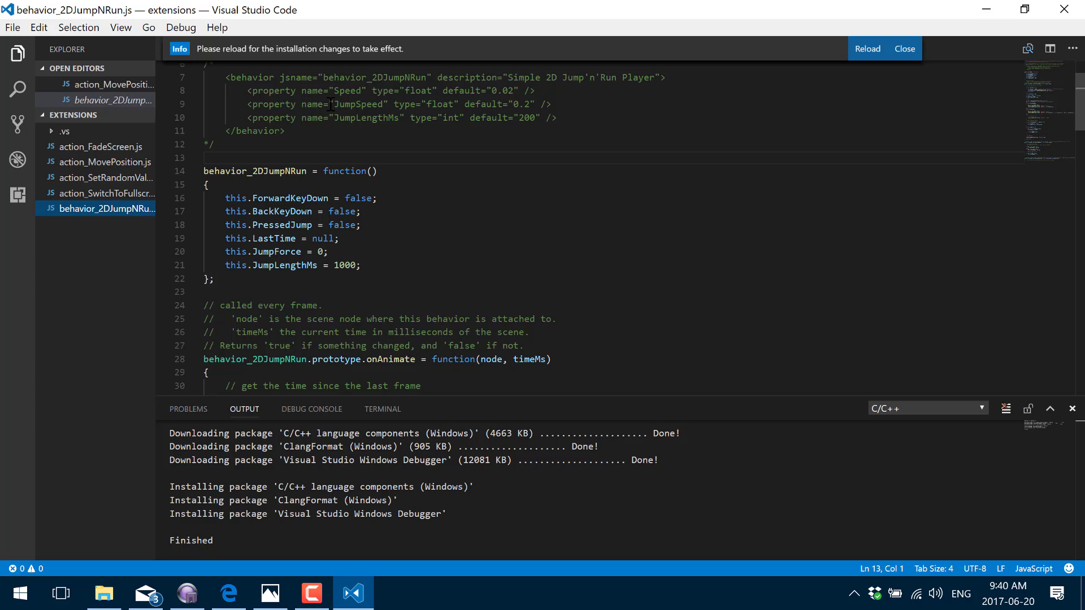
left_click(187, 593)
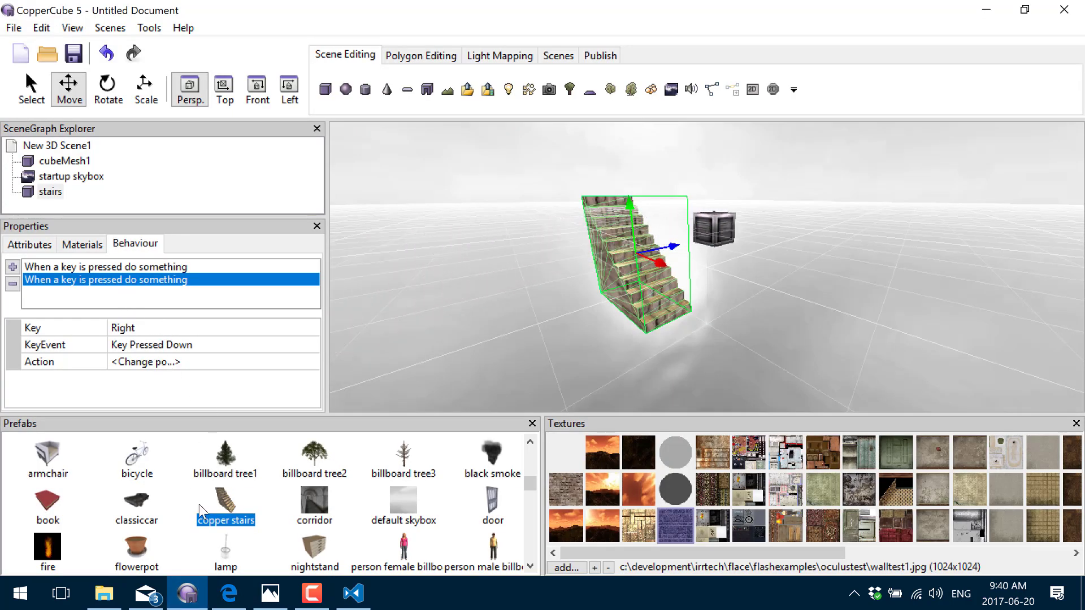
left_click(353, 593)
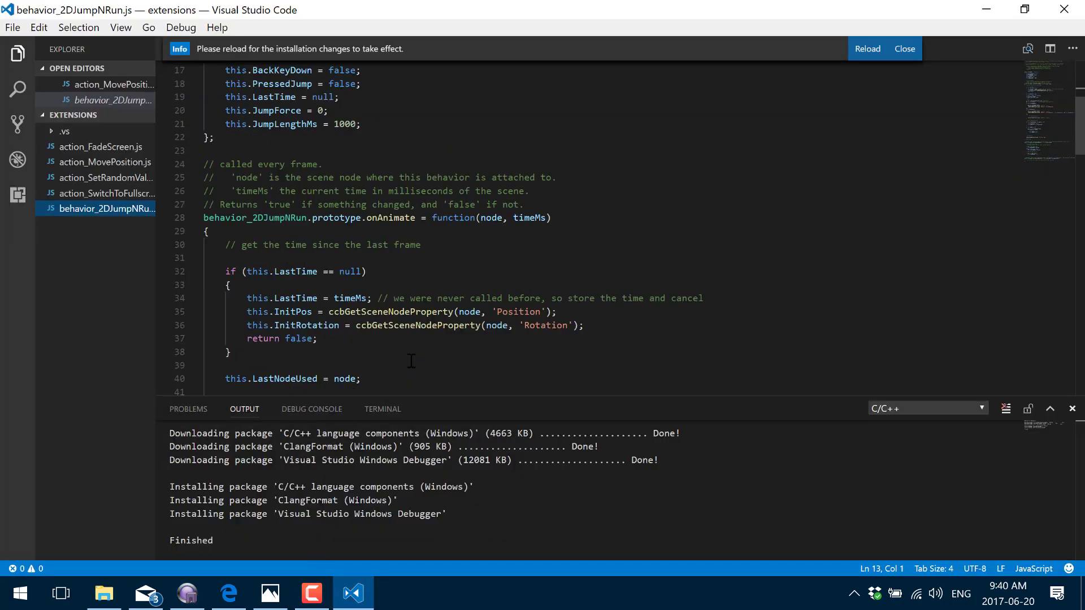
scroll(411, 360, "down", 19)
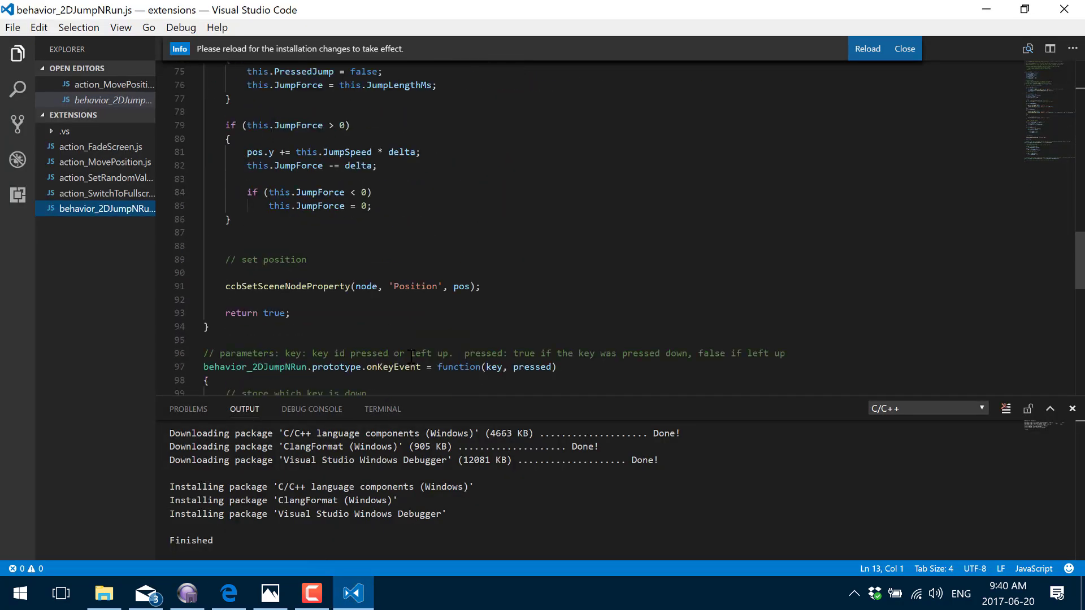
scroll(411, 357, "down", 14)
scroll(412, 356, "up", 11)
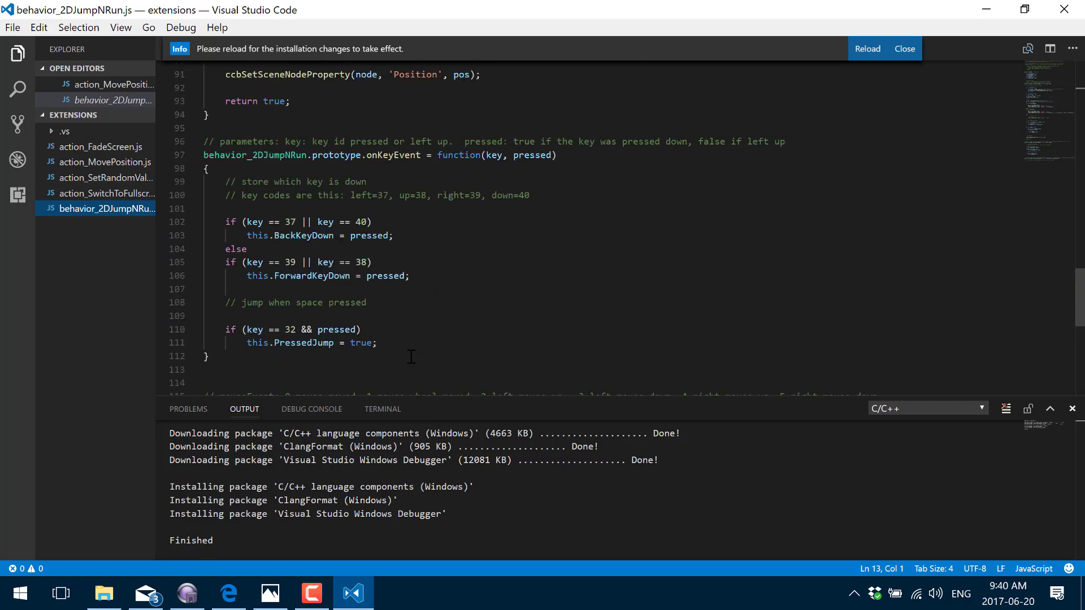
scroll(411, 357, "up", 5)
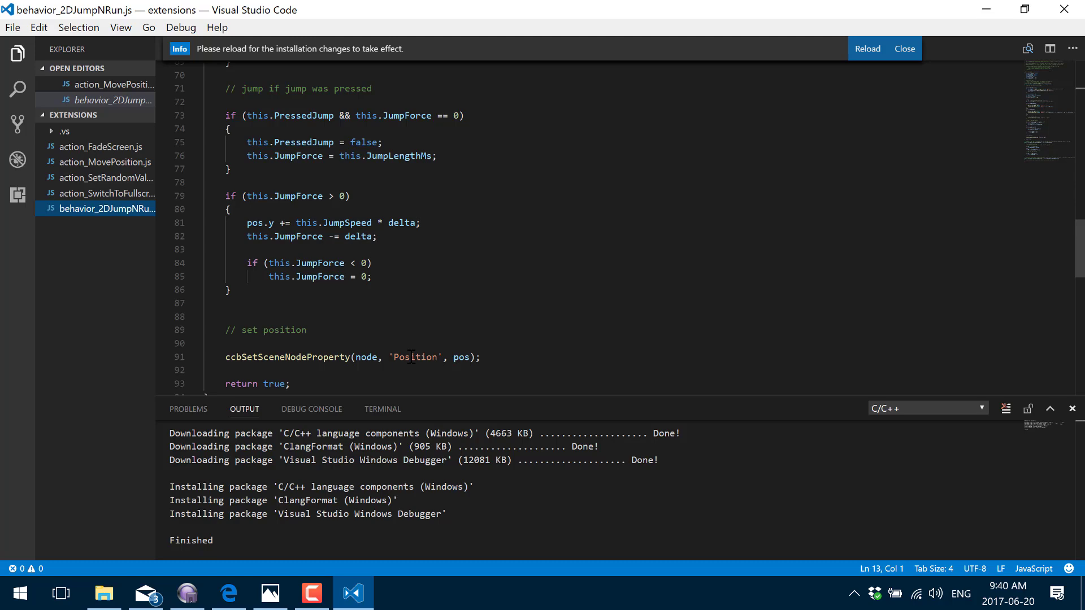
- Switch to CopperCube, select cubeMesh1 and open the download page for more scripted behaviours
left_click(187, 593)
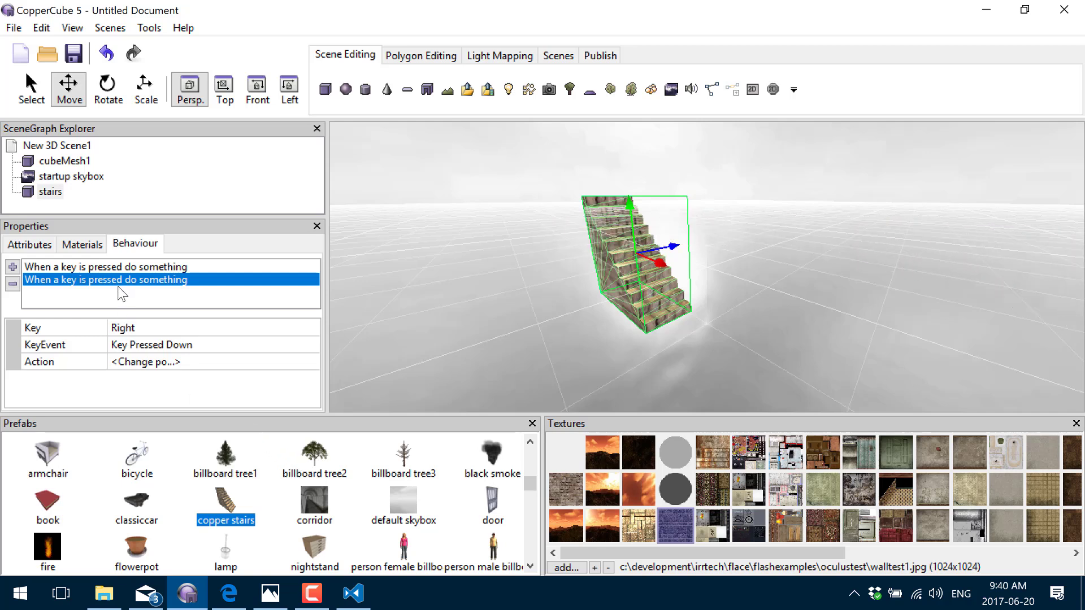
left_click(66, 161)
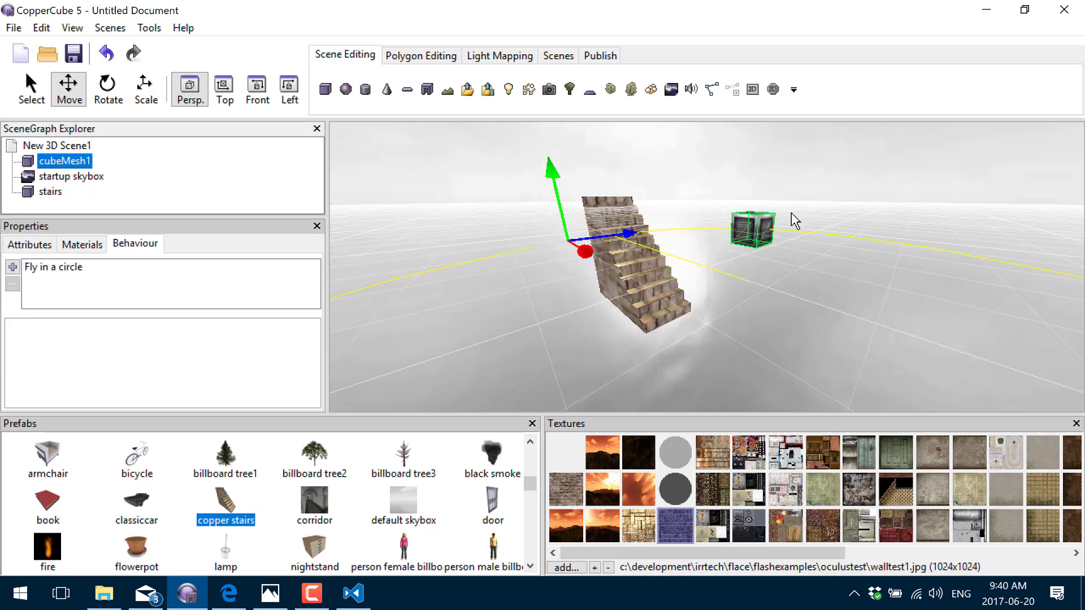
left_click(13, 266)
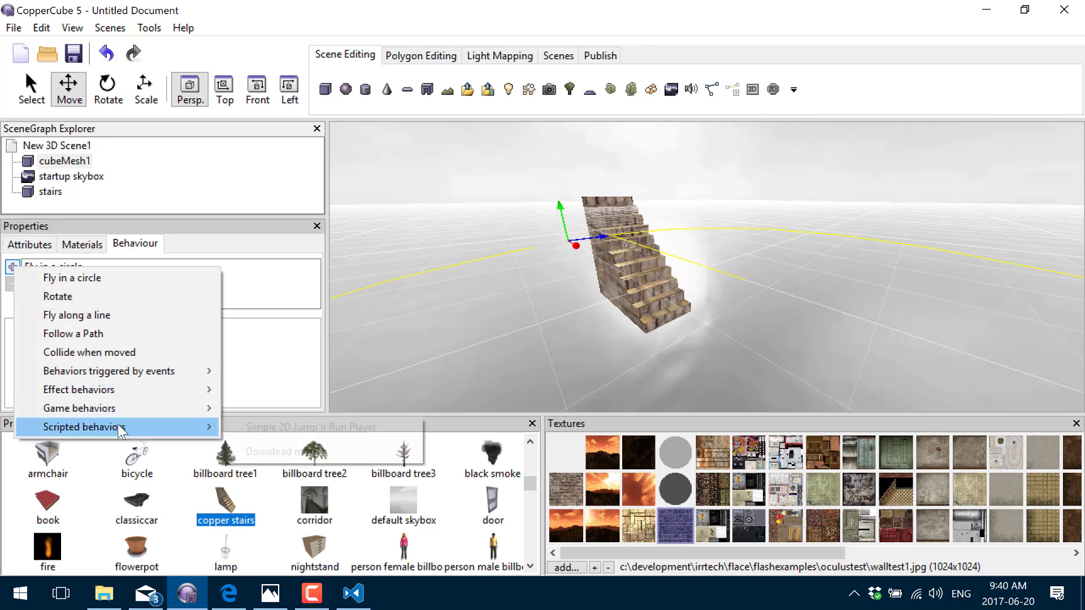
mouse_move(118, 425)
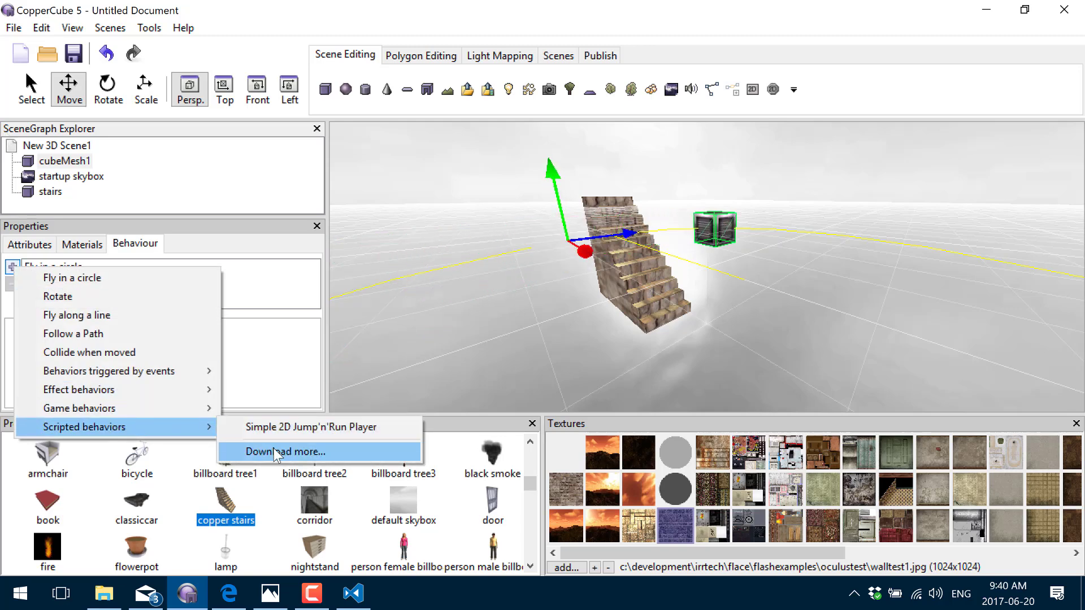
left_click(313, 449)
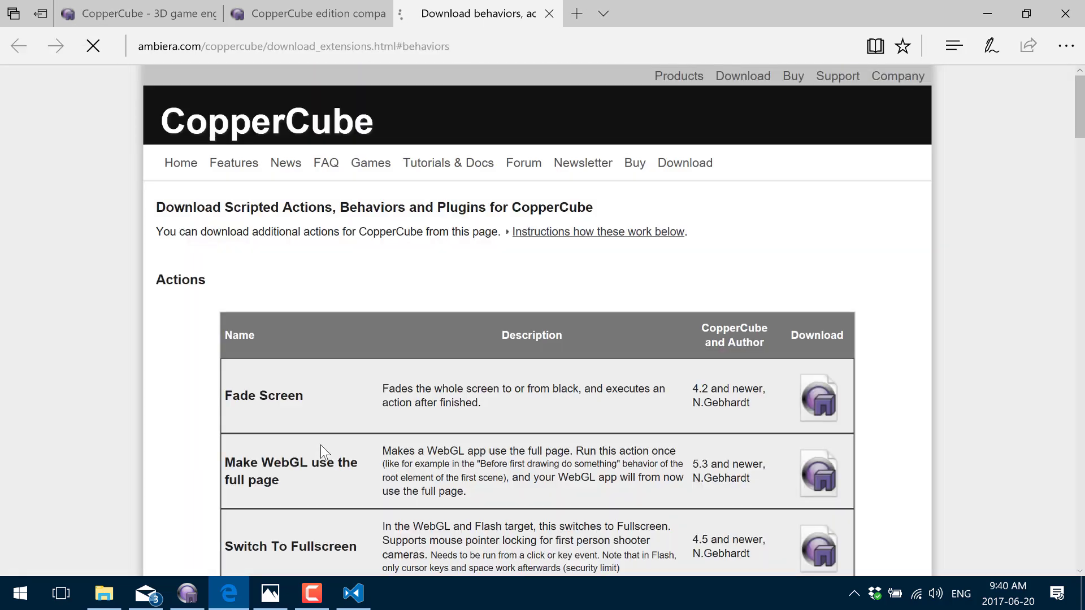
- Look through the Actions table on the CopperCube extensions download page, from Fade Screen to Steam Achievements
scroll(453, 381, "down", 4)
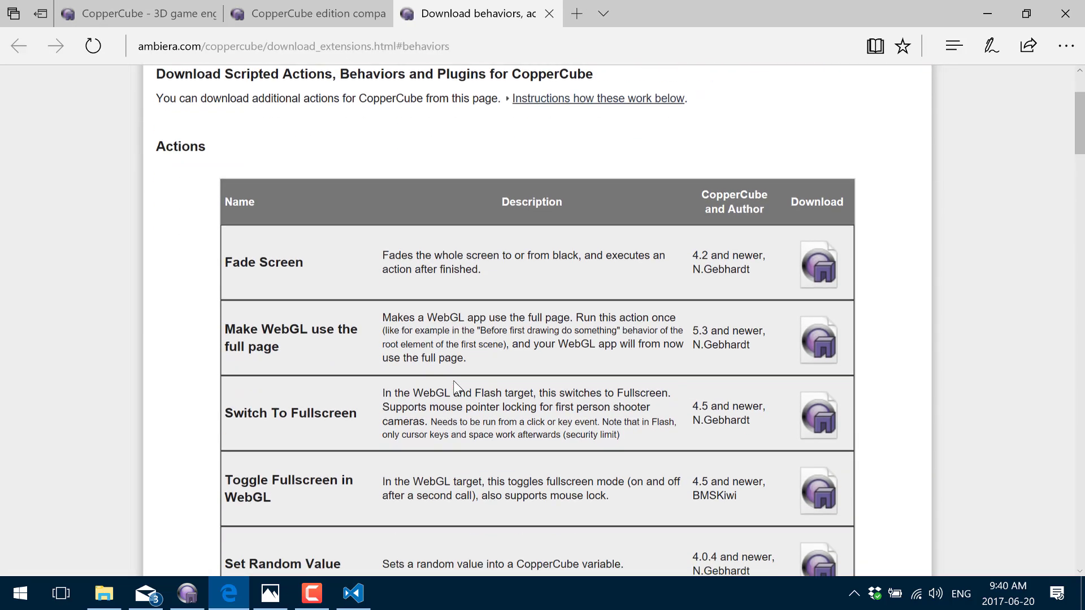
scroll(339, 339, "up", 2)
left_click_drag(153, 210, 334, 286)
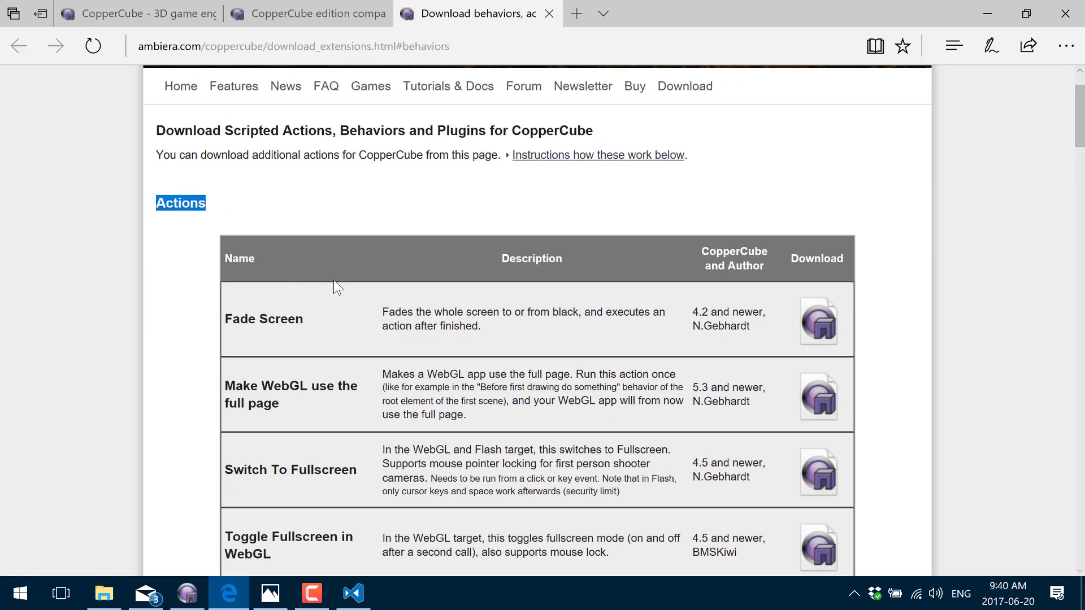
scroll(419, 312, "down", 4)
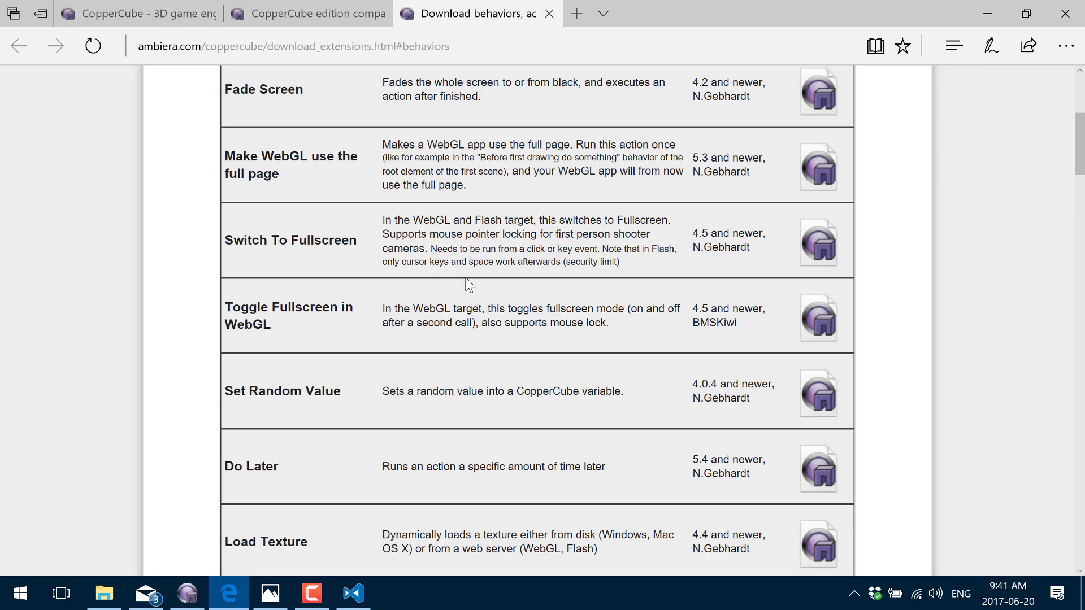
scroll(468, 277, "down", 7)
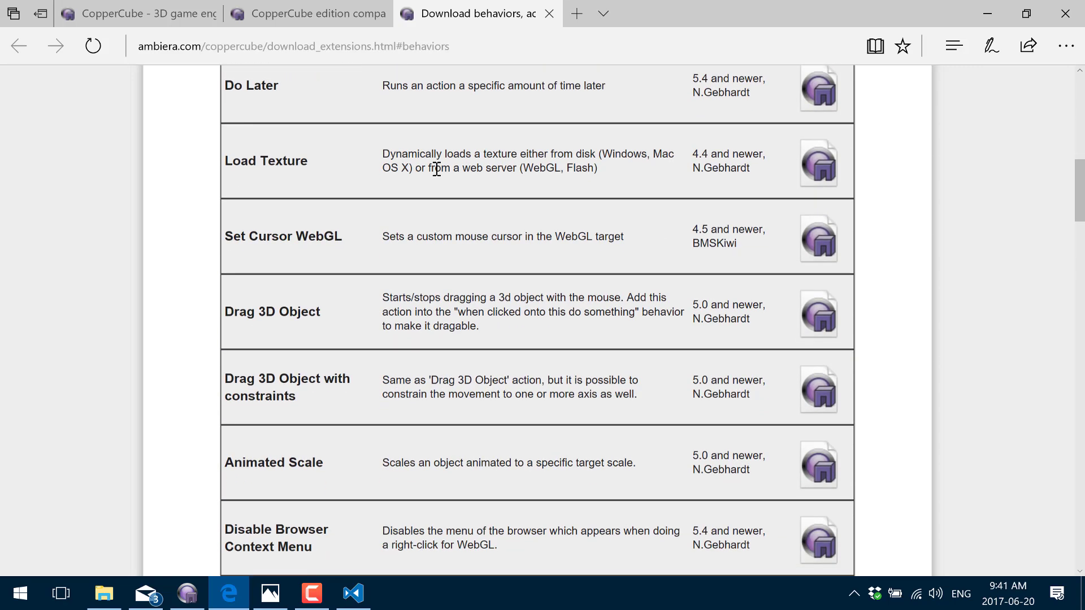
scroll(429, 254, "down", 3)
scroll(432, 317, "up", 4)
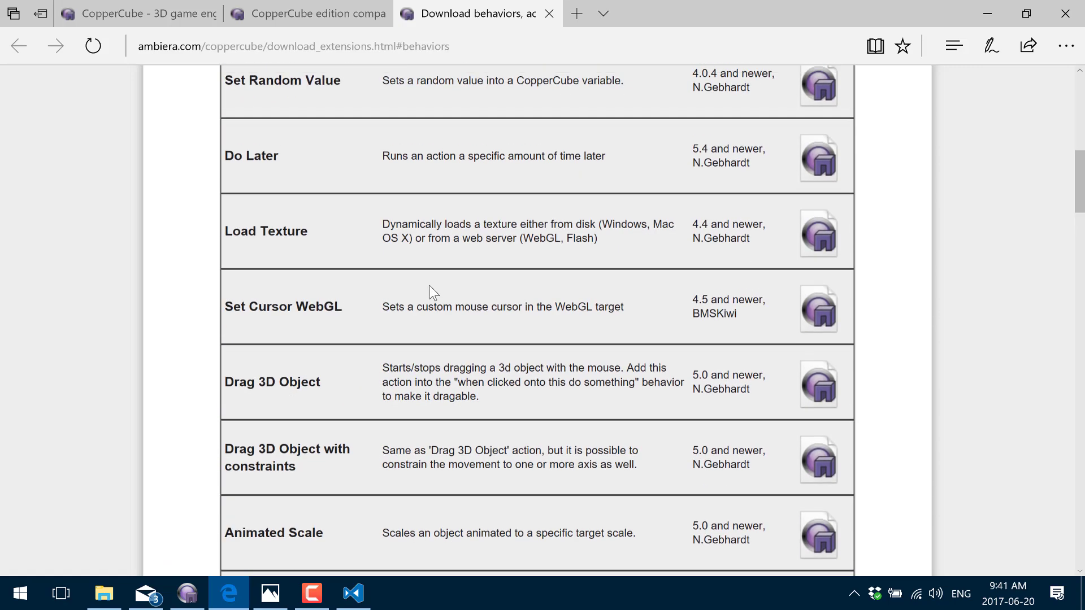
scroll(431, 290, "down", 5)
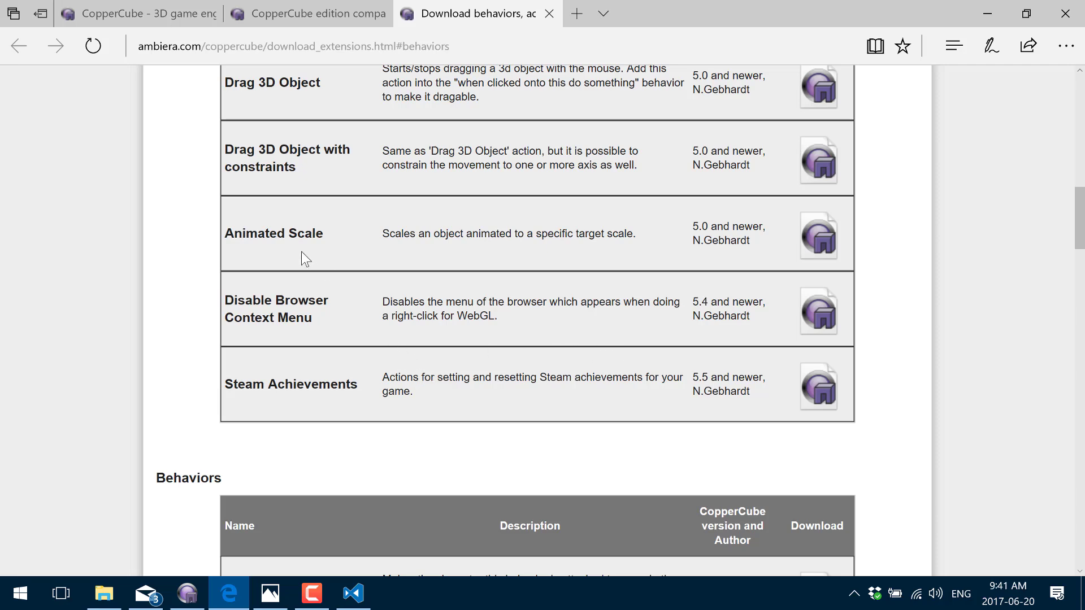
- Look through the Behaviors table of downloadable extensions, including 2D Jump'n'Run and Camera Zoom By MouseWheel
scroll(319, 243, "down", 5)
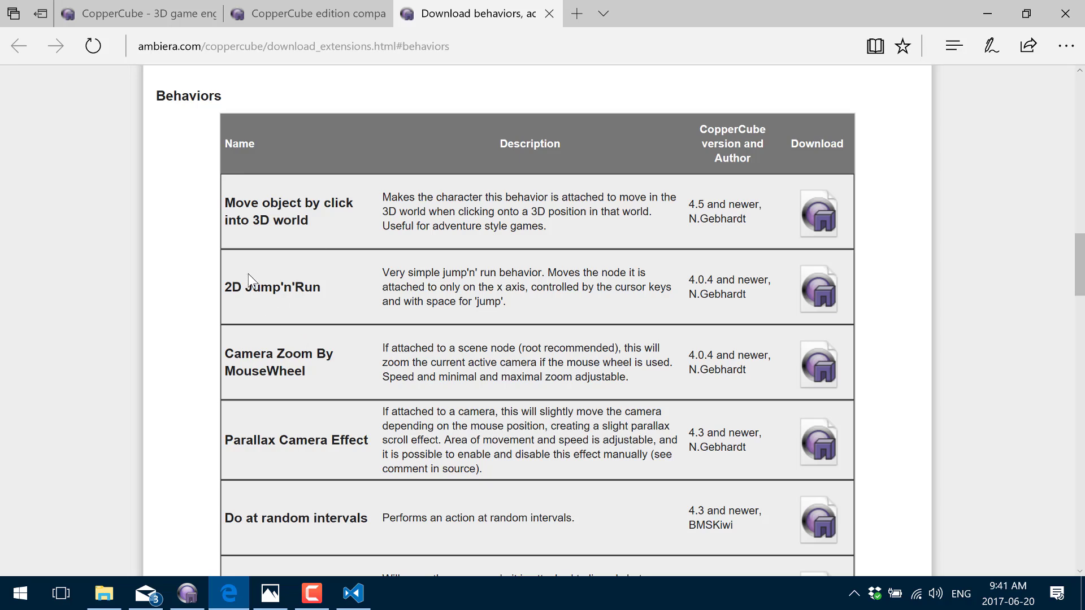
left_click_drag(228, 288, 310, 294)
scroll(384, 361, "down", 1)
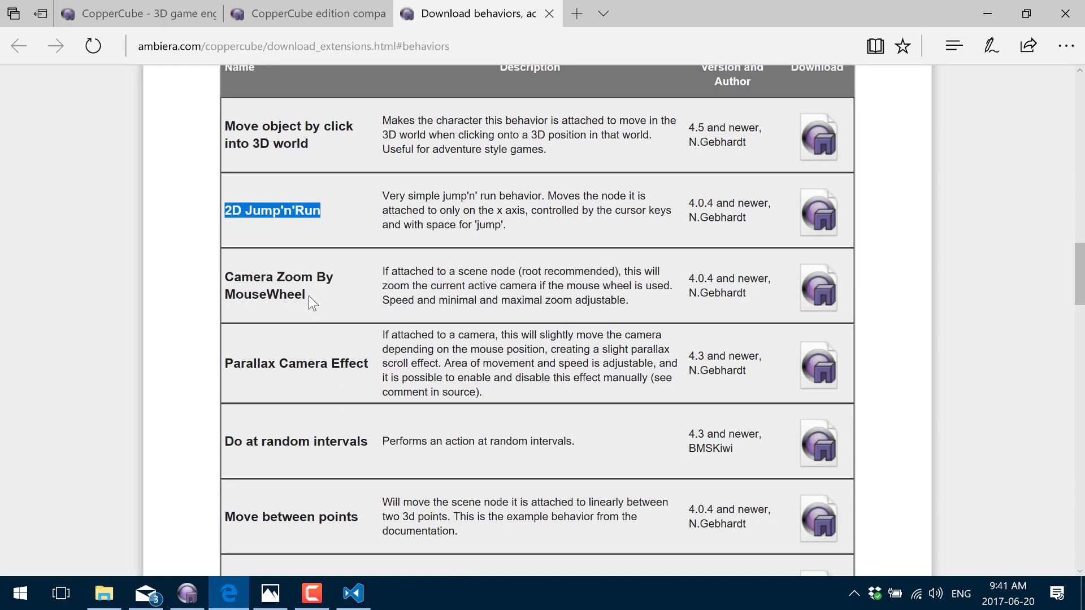
left_click(273, 286)
triple_click(273, 286)
scroll(350, 315, "down", 6)
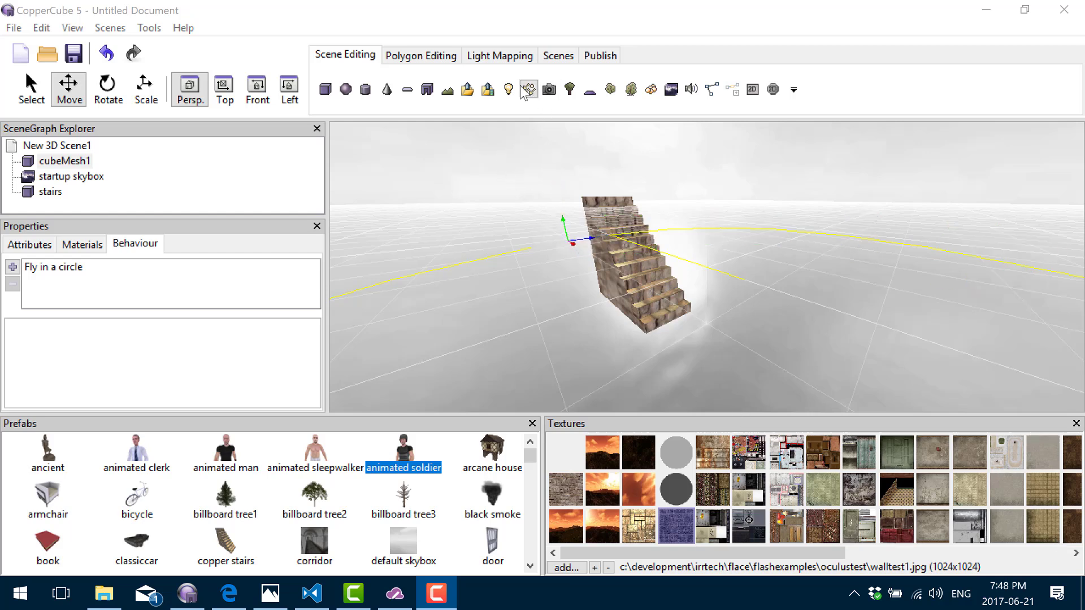
- Start a new room in CopperCube and extend its 2D map diagonally with a Floor 4 area edged by a Floor 5 strip
left_click(427, 90)
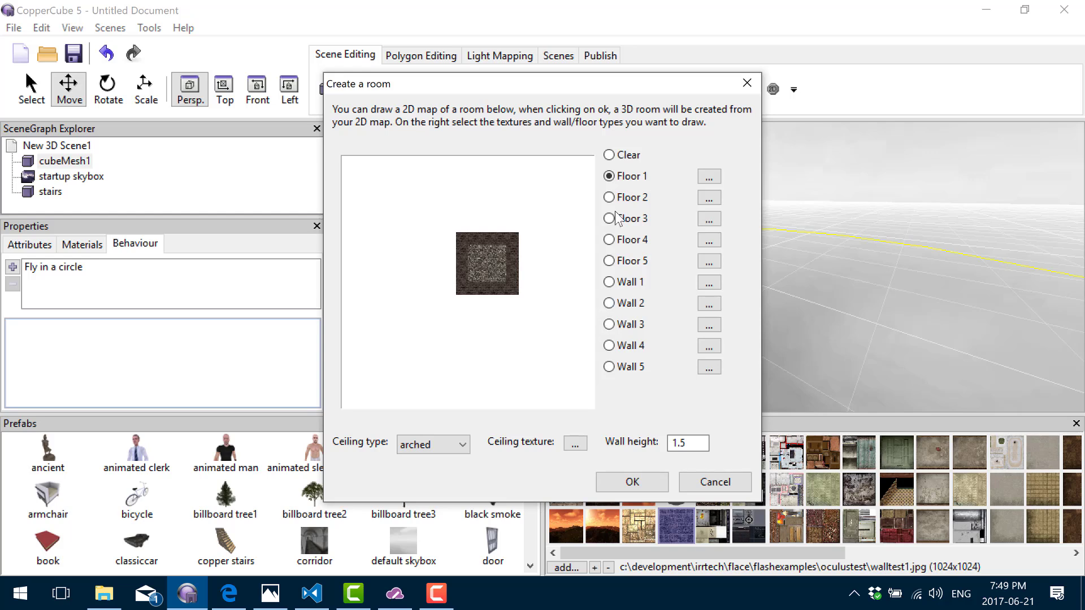
key("Down")
key("Down")
left_click_drag(453, 268, 452, 238)
key("Down")
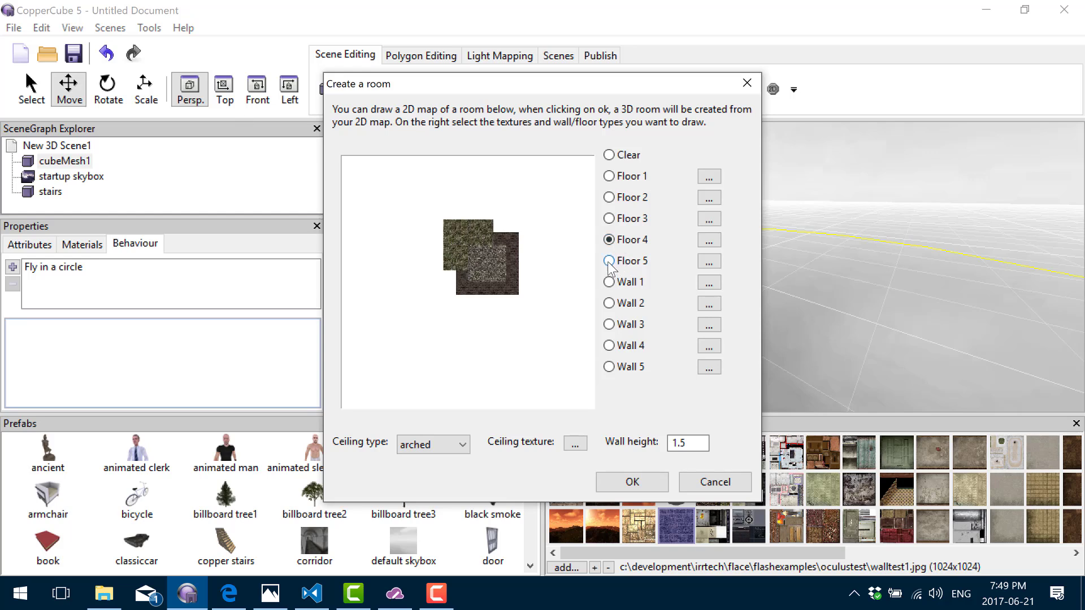
left_click_drag(489, 222, 460, 212)
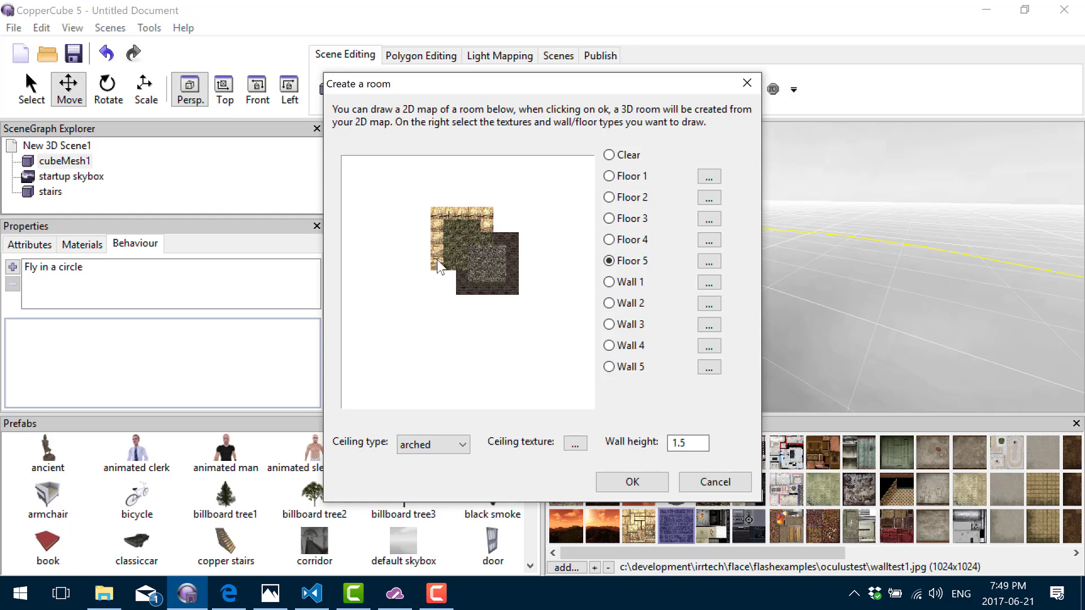
- Outline the added floor area with Wall 2, choose an arched ceiling and create the room with wall height 1.5
left_click(614, 303)
left_click(428, 273)
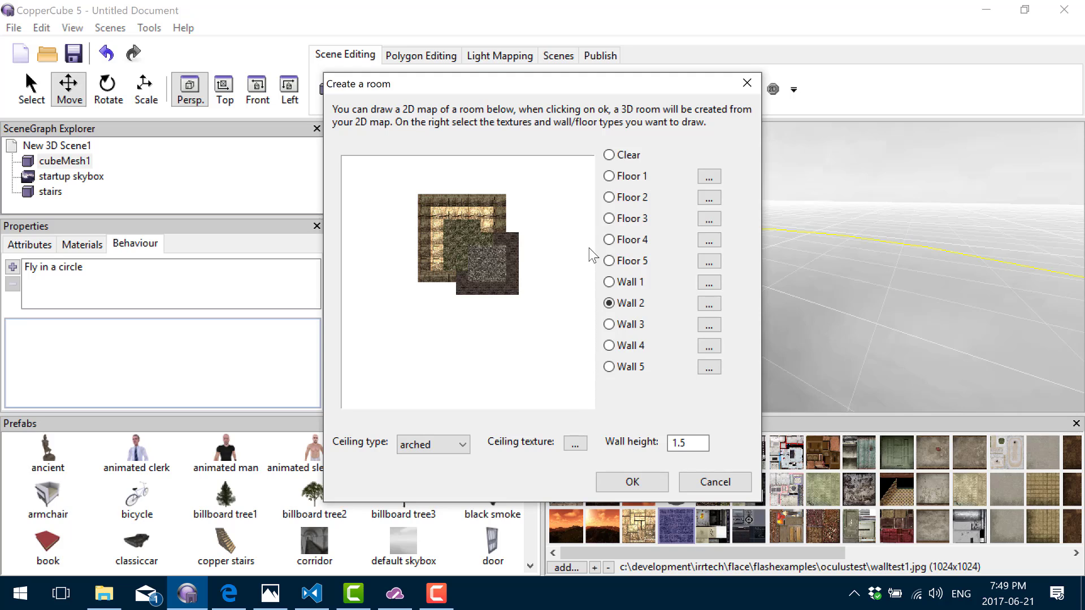
left_click(446, 445)
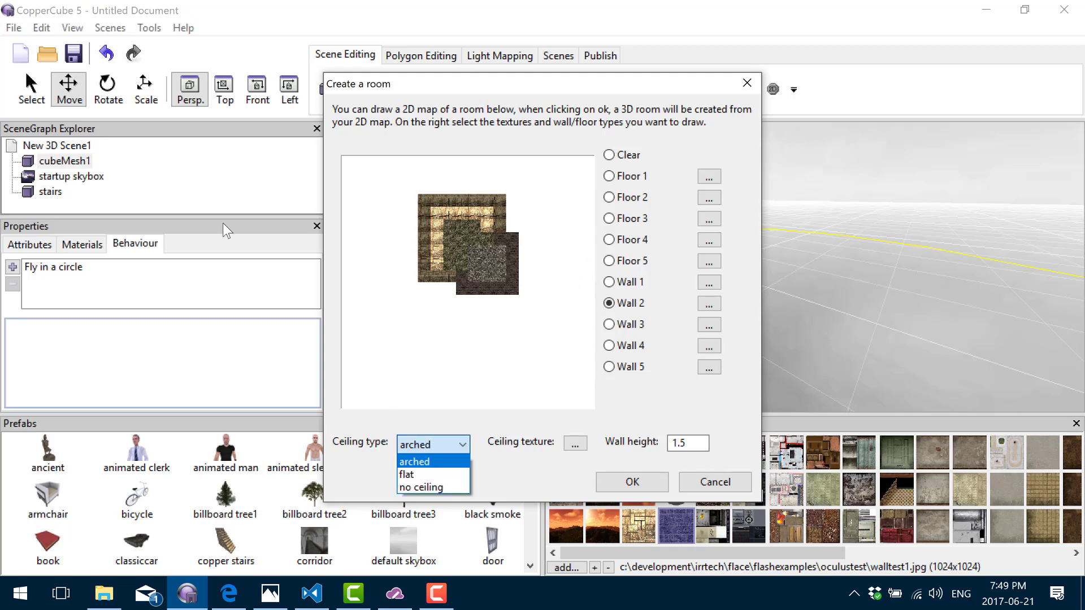
left_click(423, 462)
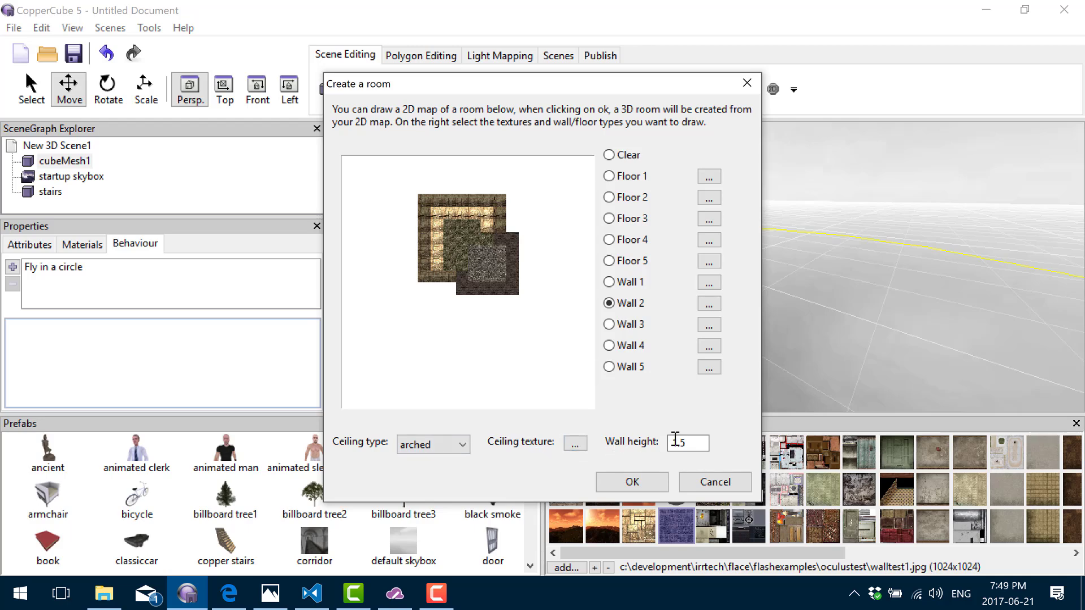
left_click(649, 484)
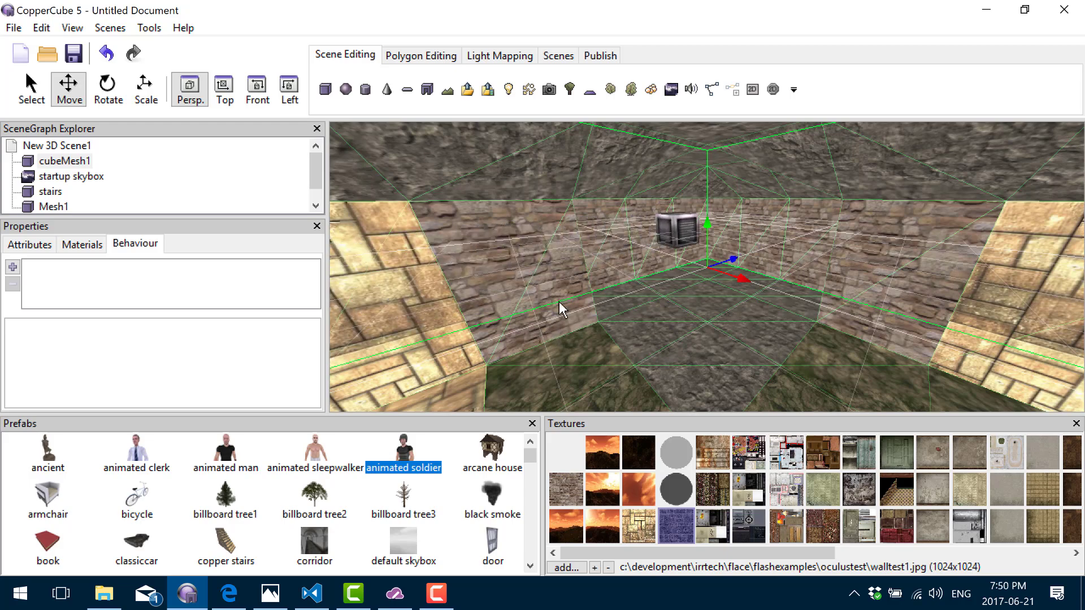
- Look around the inside of the new room and view it from outside
left_click_drag(560, 300, 599, 296)
left_click_drag(293, 152, 1005, 300)
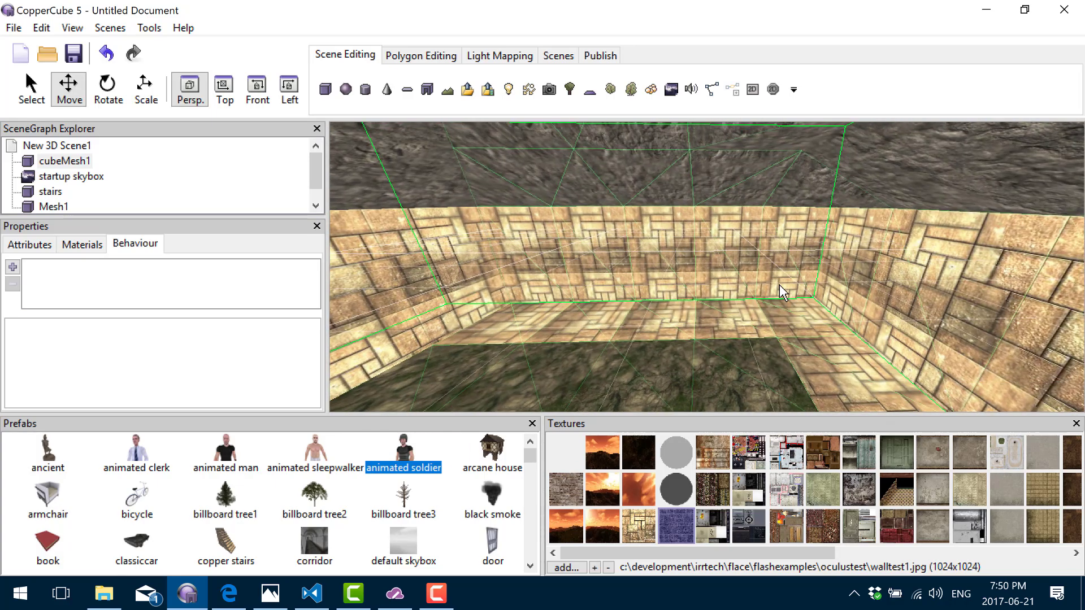
scroll(779, 285, "down", 10)
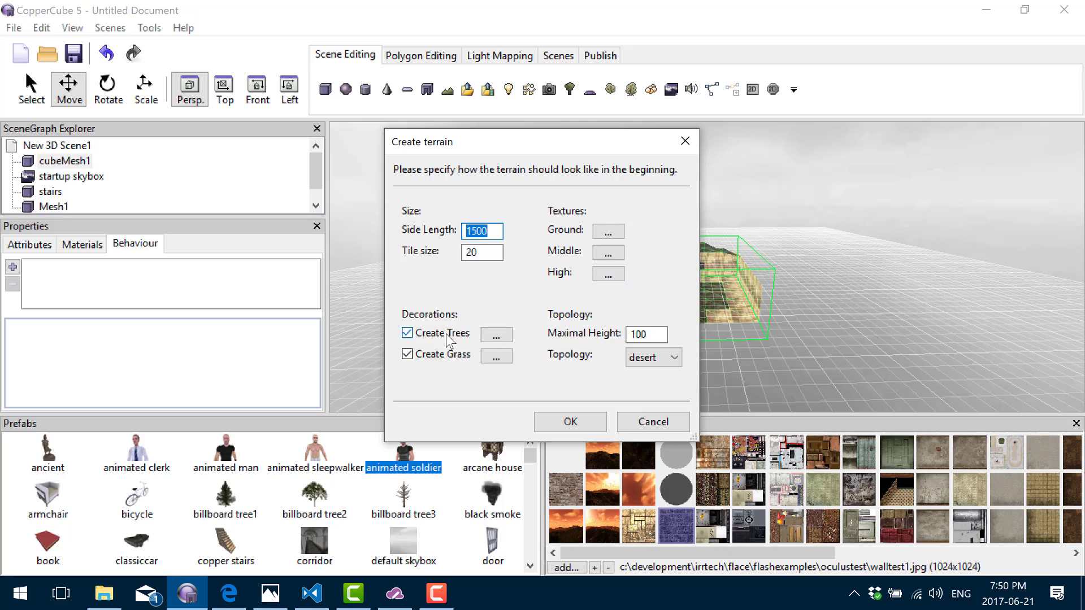
- Open the terrain's tree distribution settings with the ##tree1 model and examine the options for generating a new tree
left_click(495, 337)
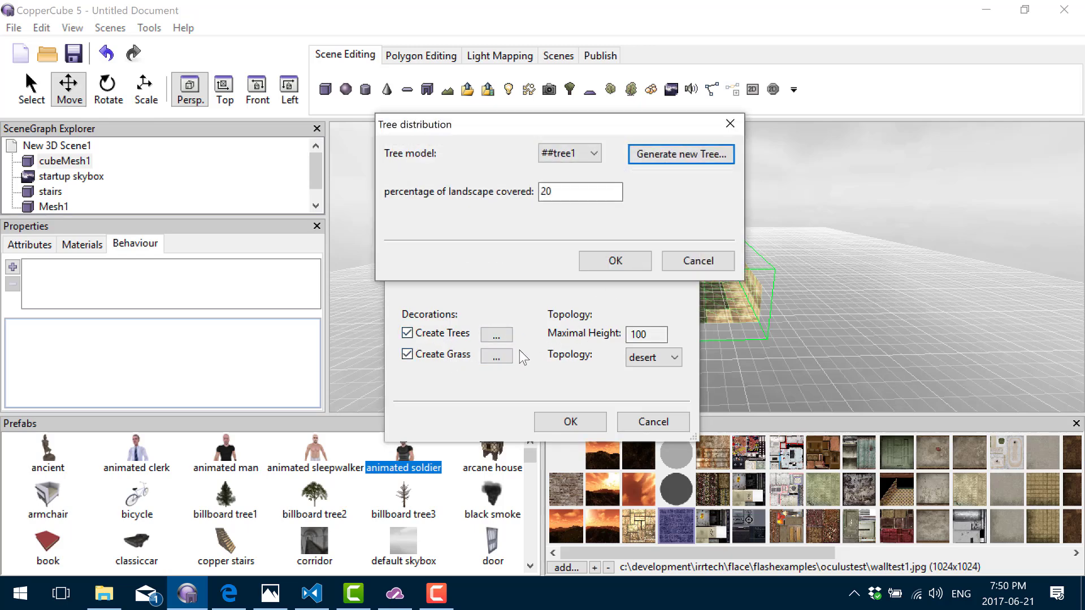
left_click(591, 152)
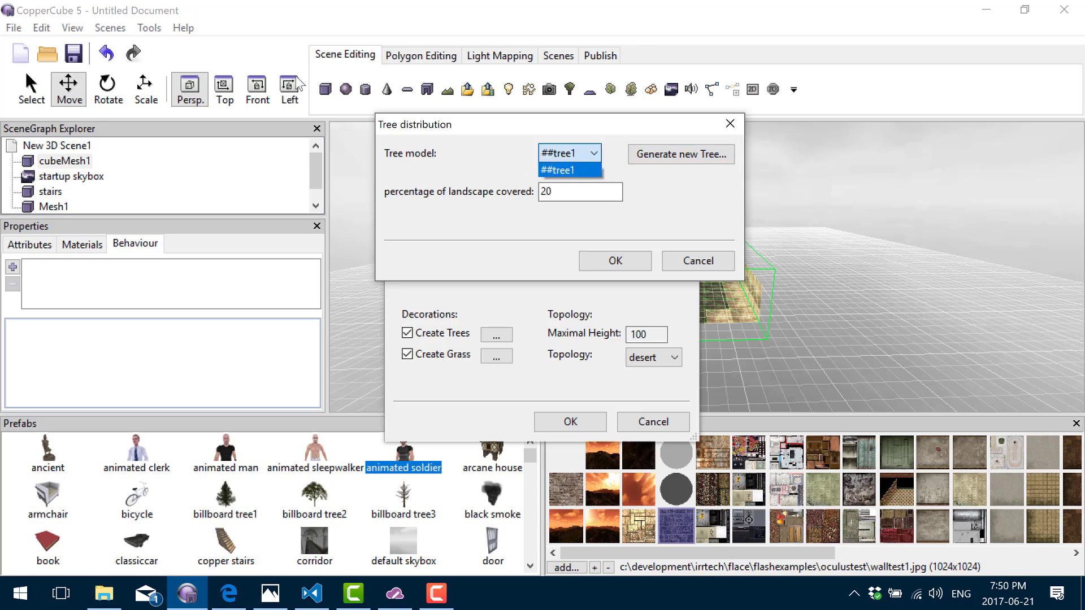
left_click(556, 167)
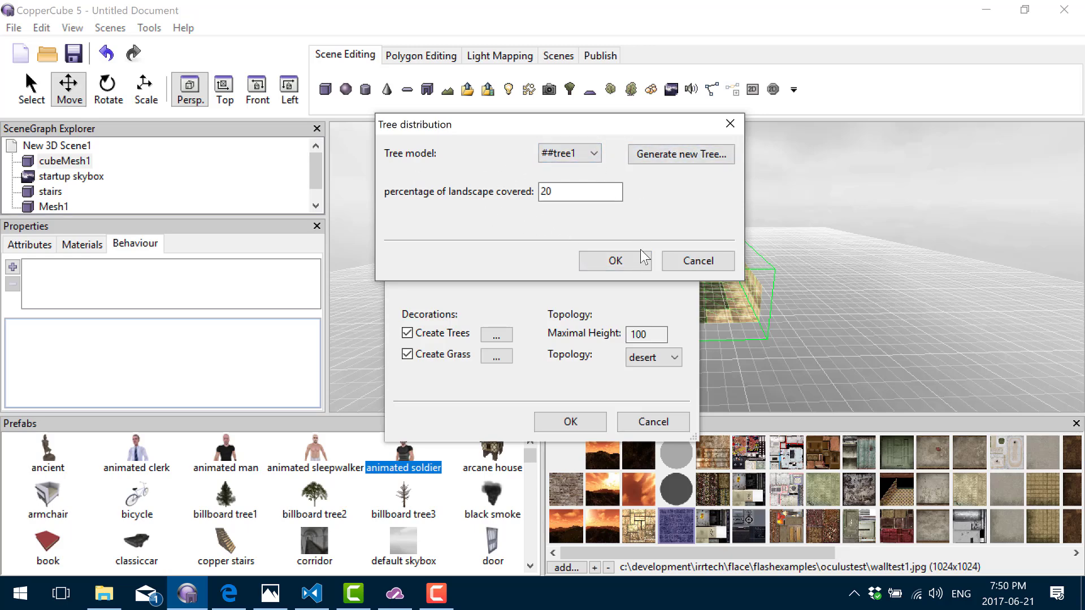
left_click(703, 163)
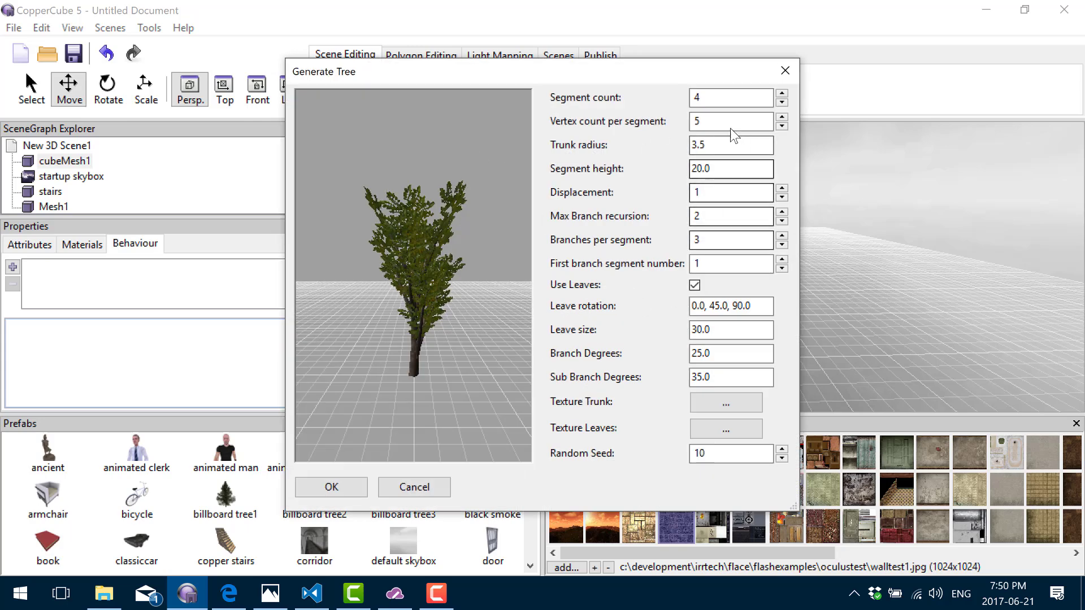
left_click(785, 70)
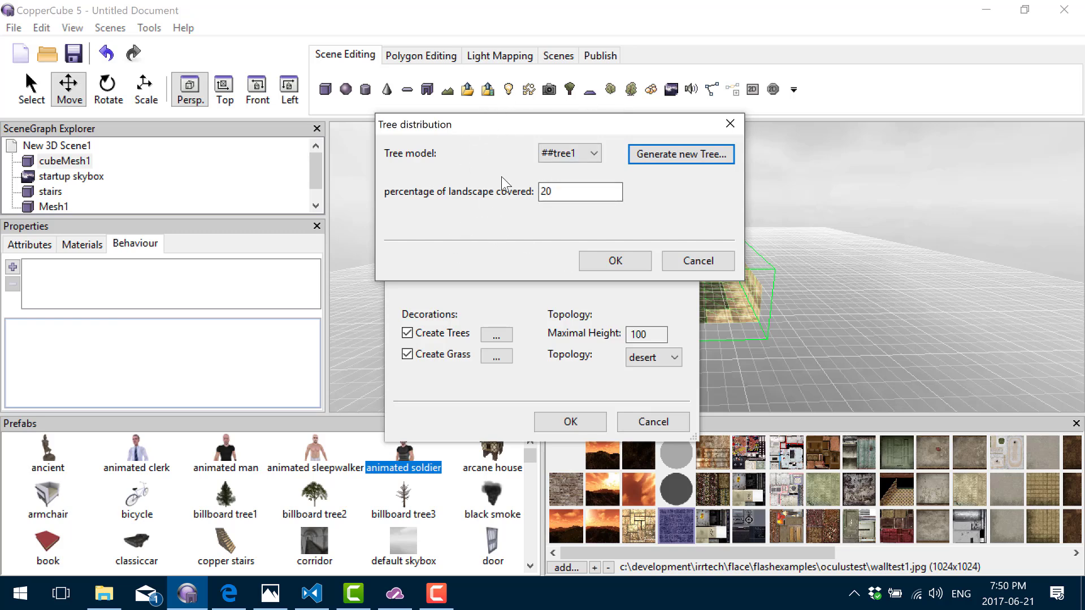
- Set the trees to cover 15 percent of the landscape and create the terrain with the desert topology
left_click_drag(608, 193, 305, 97)
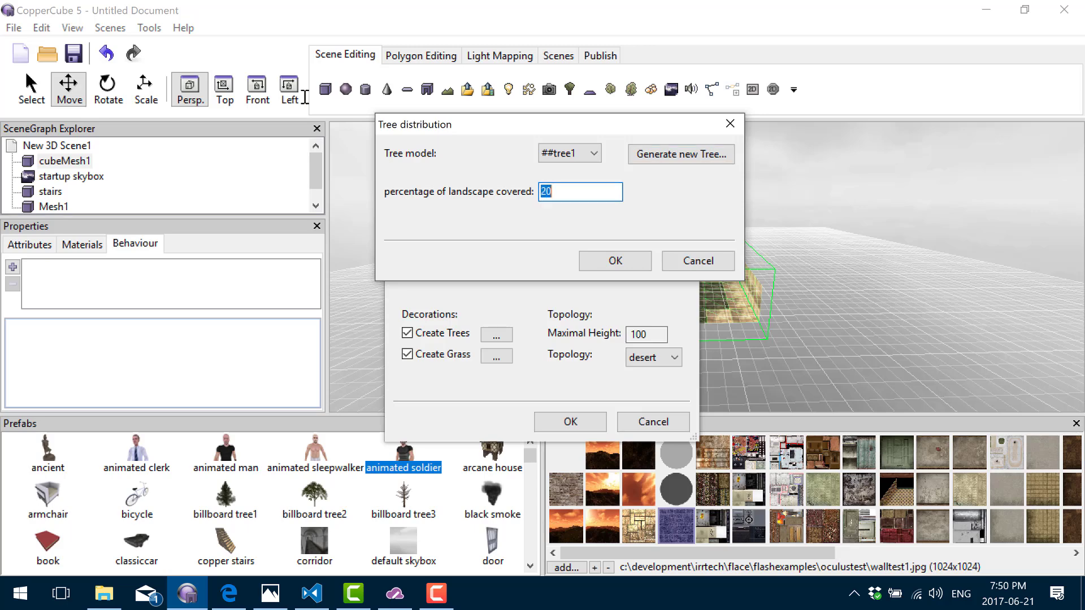
type("15")
left_click(616, 261)
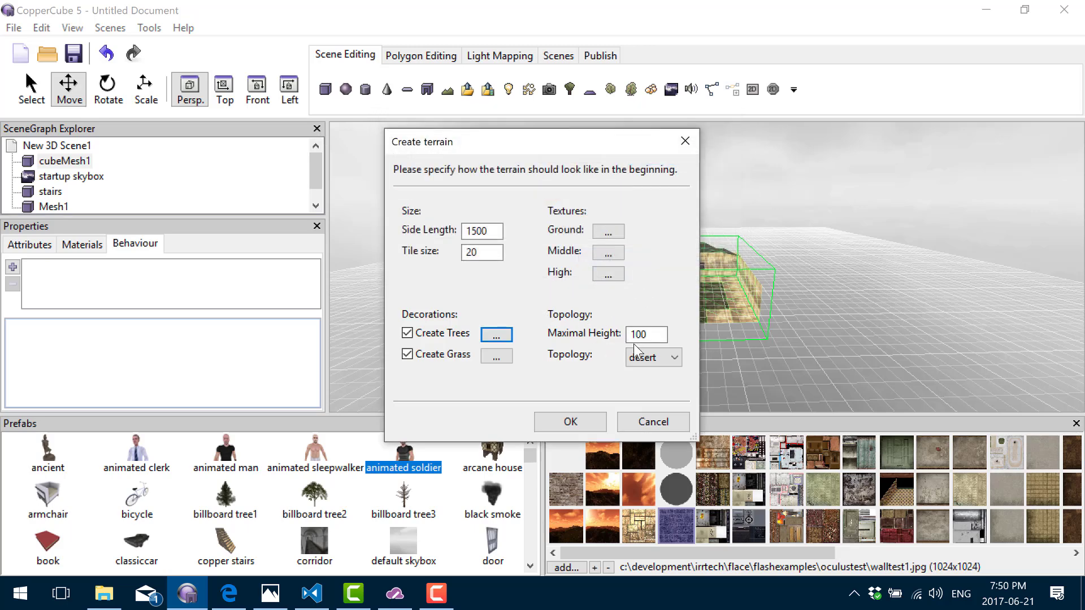
left_click(649, 357)
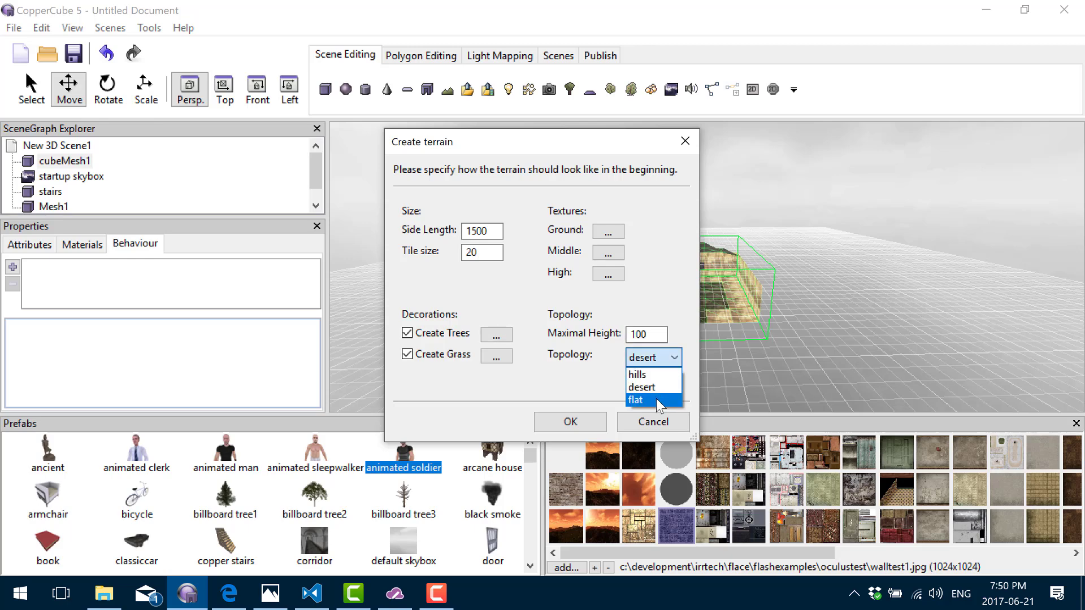
left_click(329, 192)
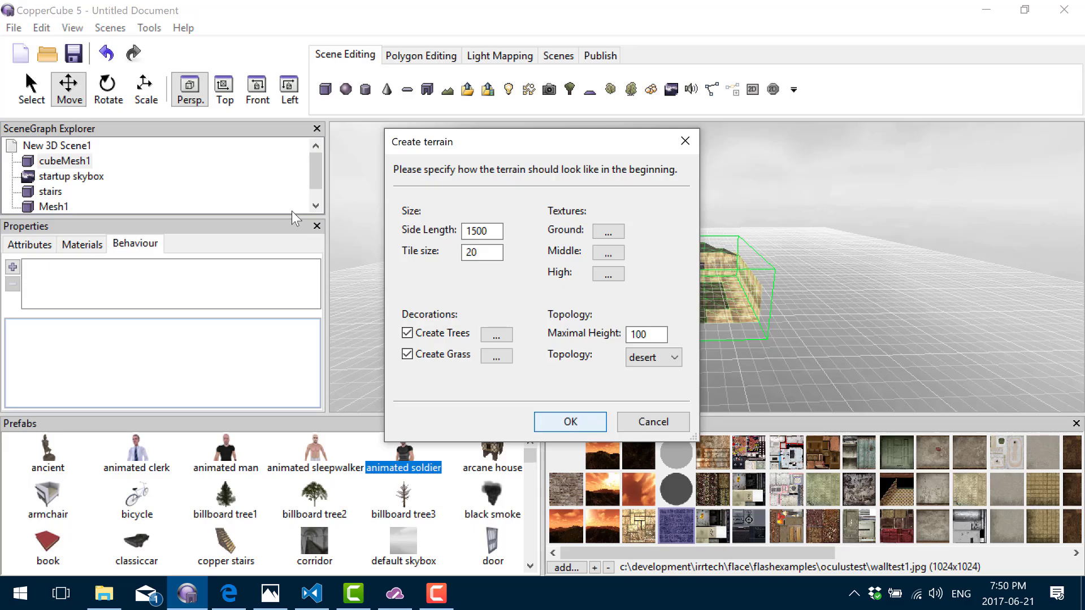
- Paint a patch of lighter ground texture onto the grassy hollow near the terrain's edge
scroll(709, 356, "down", 6)
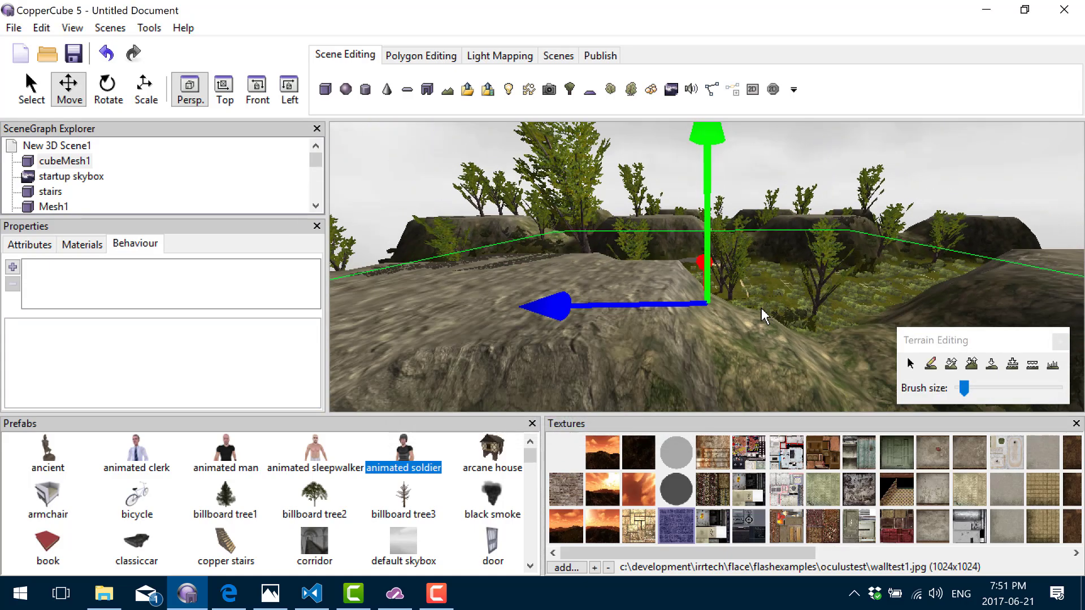
right_click_drag(761, 308, 684, 382)
scroll(658, 362, "down", 3)
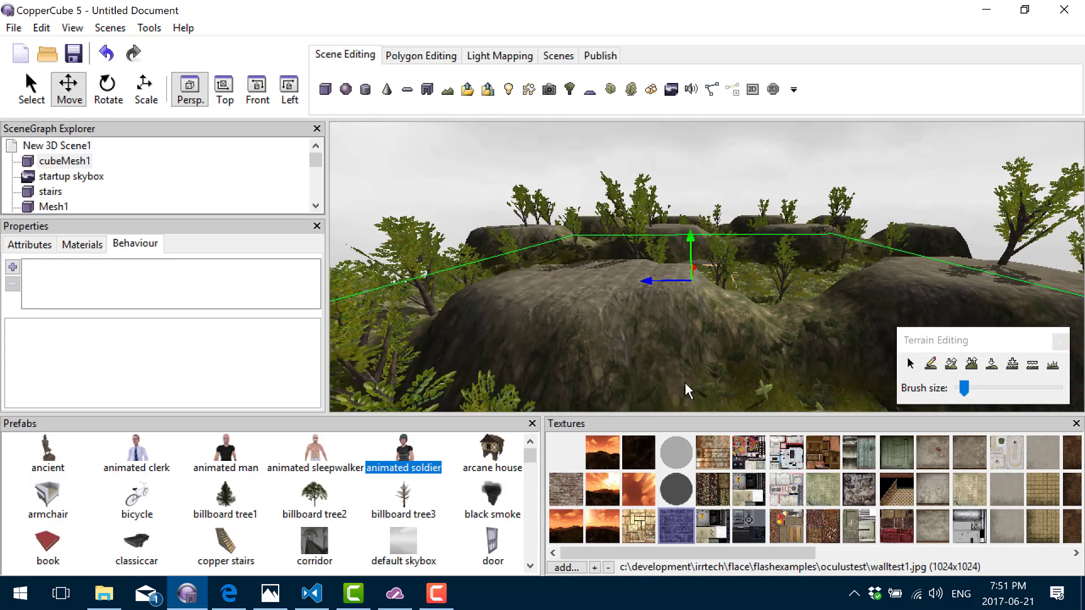
scroll(649, 351, "down", 8)
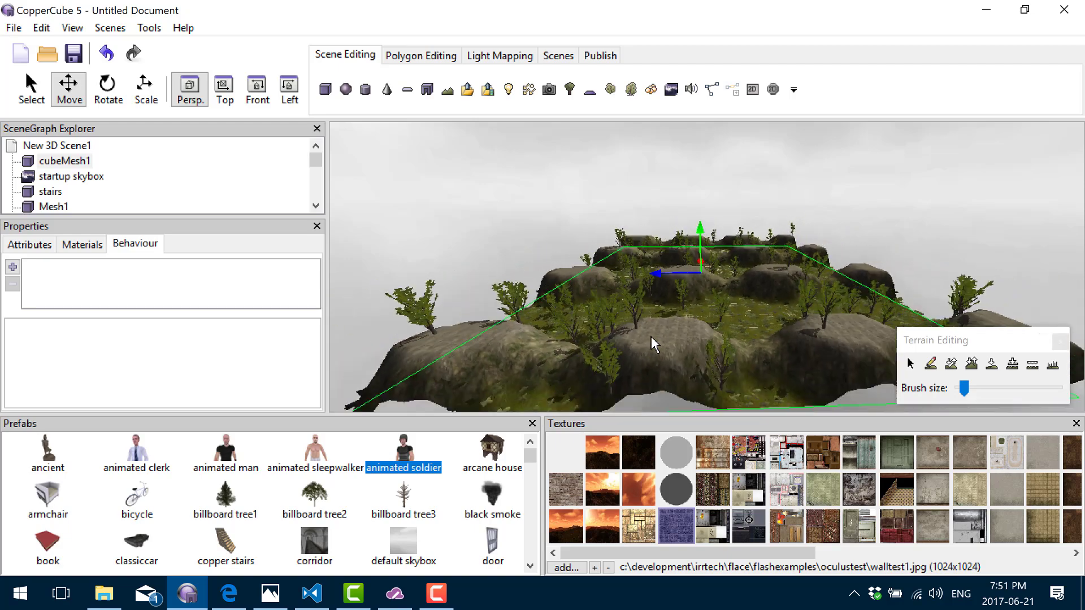
scroll(651, 337, "down", 2)
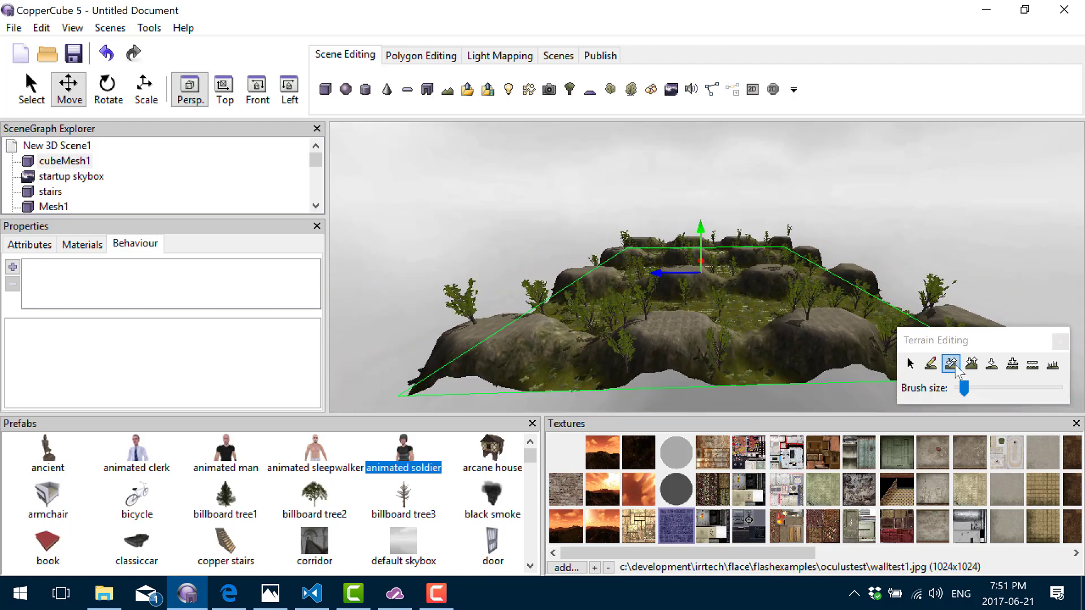
left_click_drag(332, 166, 702, 332)
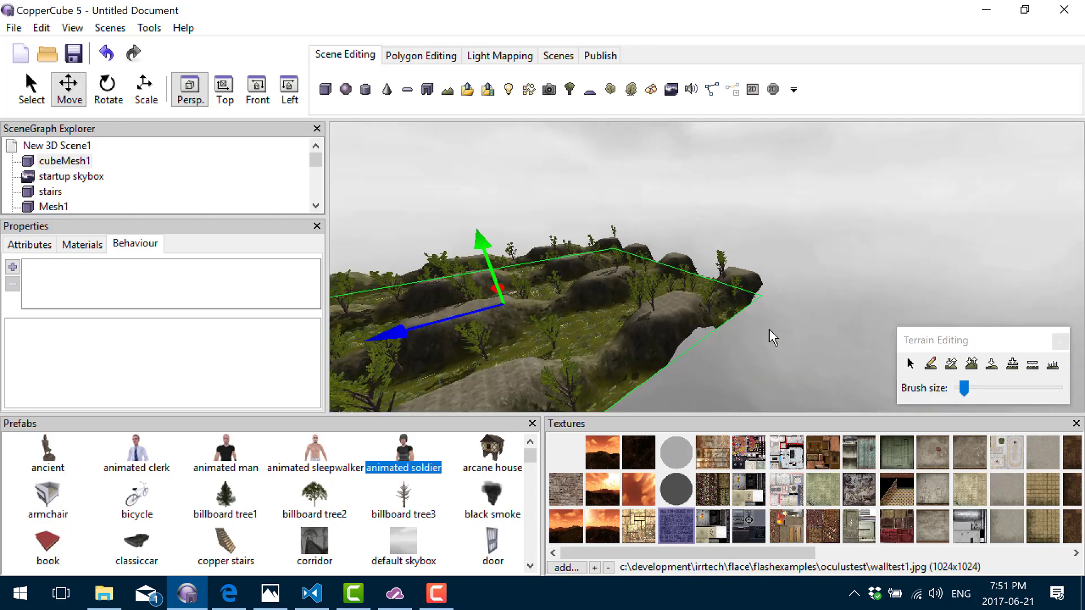
left_click(930, 364)
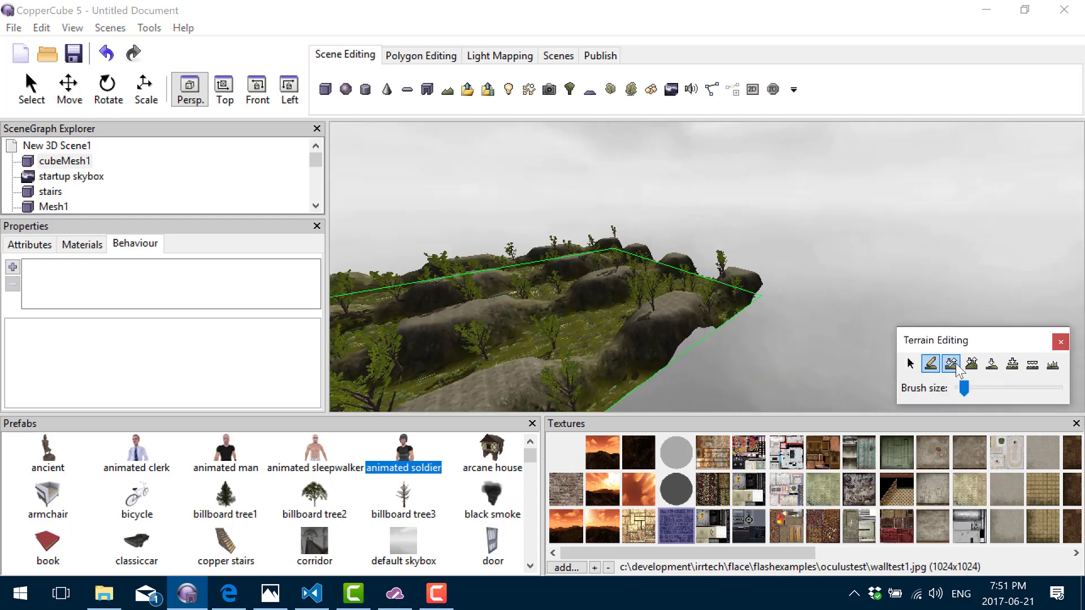
left_click_drag(590, 326, 560, 347)
- Raise the rocky hill at the terrain's edge and the rocks behind the painted patch into tall peaks
left_click(970, 364)
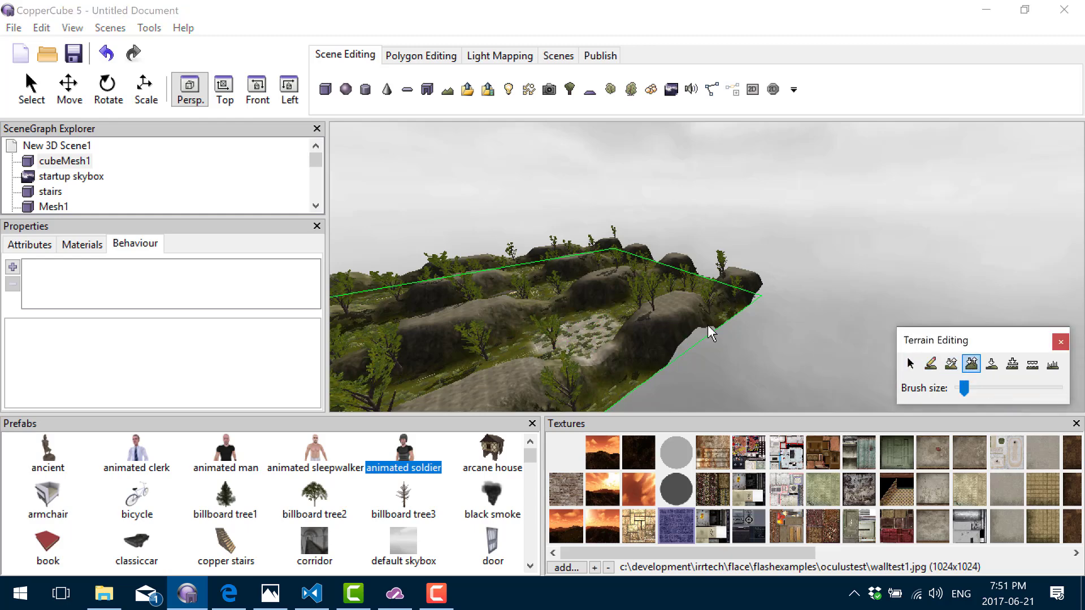
left_click_drag(685, 306, 684, 304)
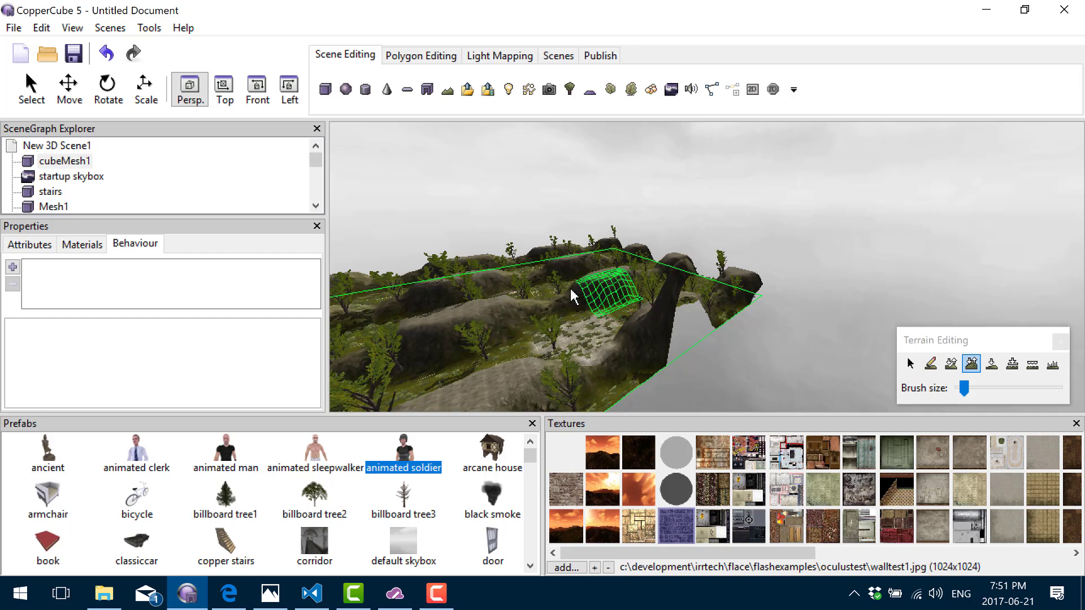
left_click_drag(593, 291, 616, 274)
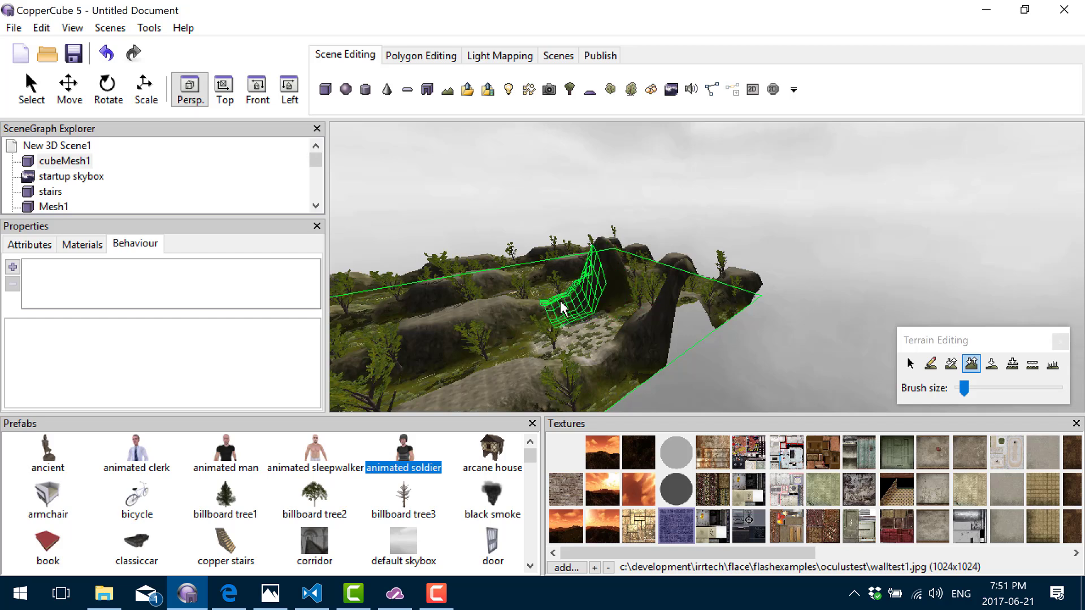
- Try the other terrain height brushes and reshape the top of the raised peak behind the painted patch
left_click(951, 363)
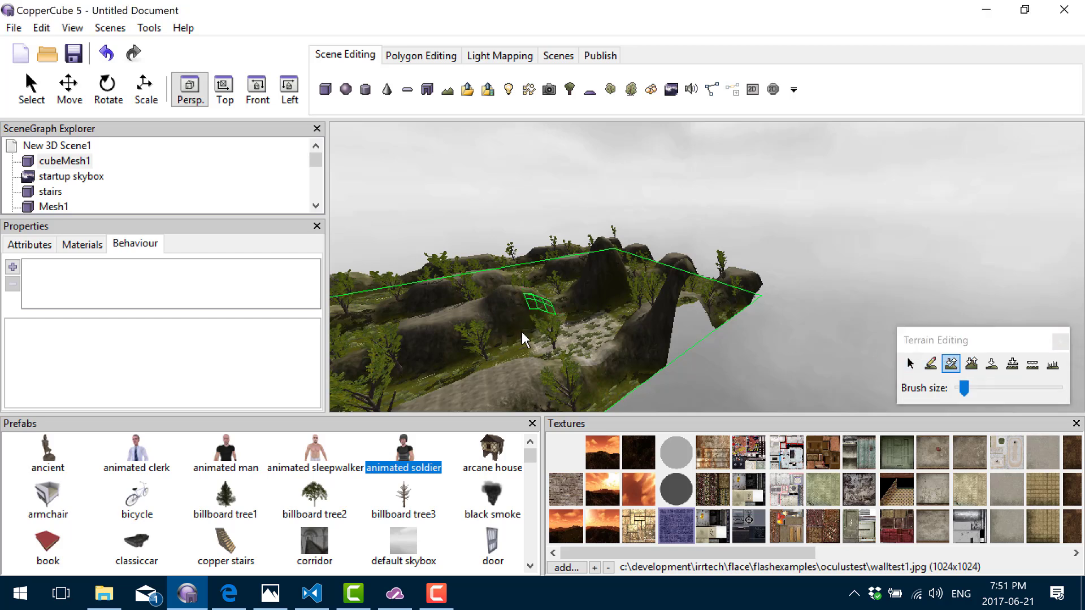
left_click(995, 364)
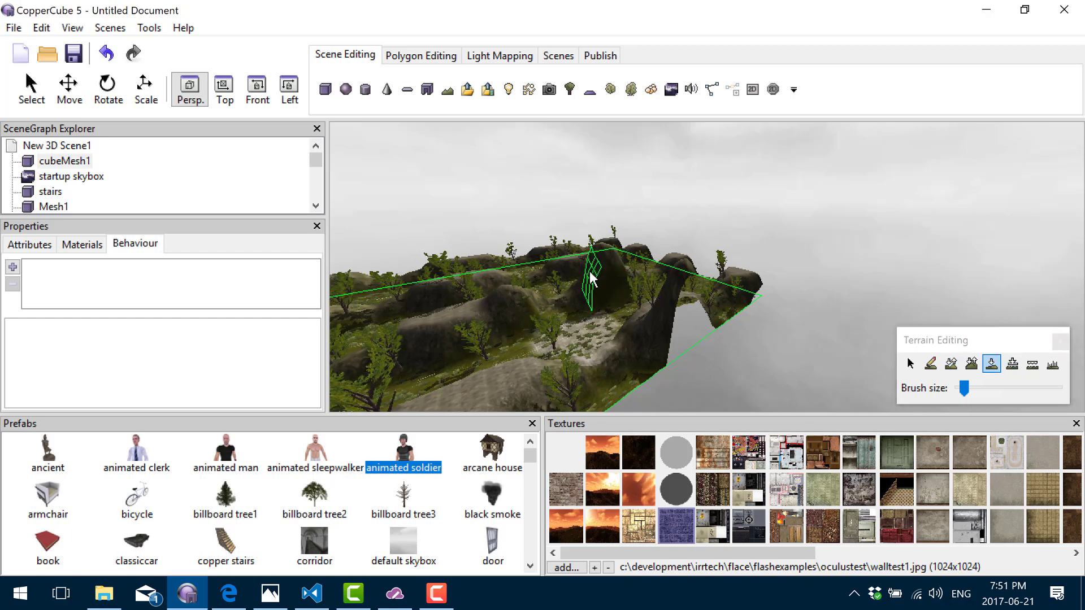
left_click(1012, 365)
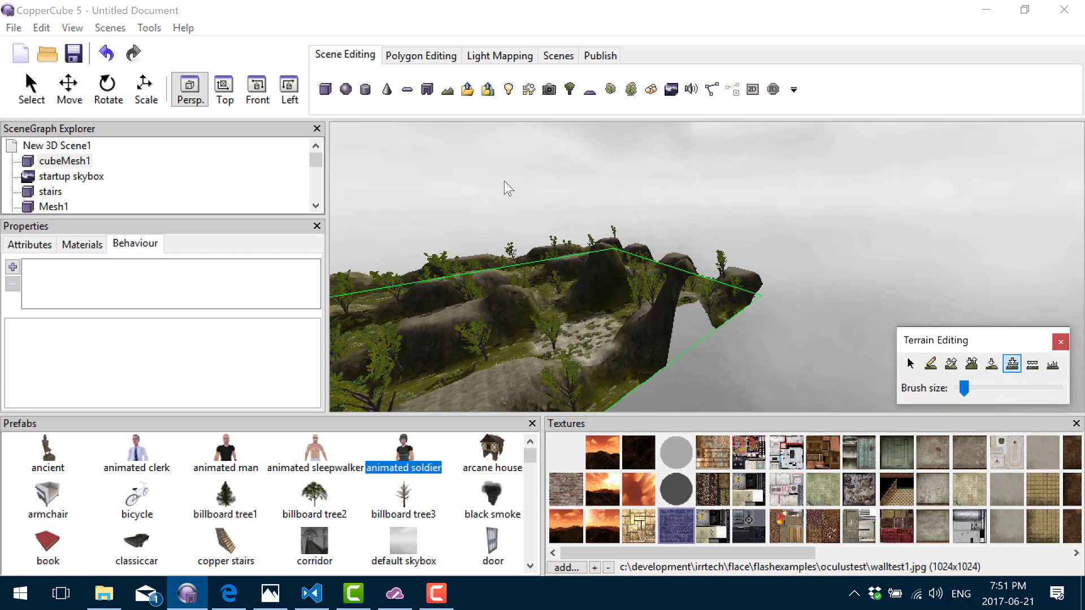
left_click_drag(606, 248, 598, 248)
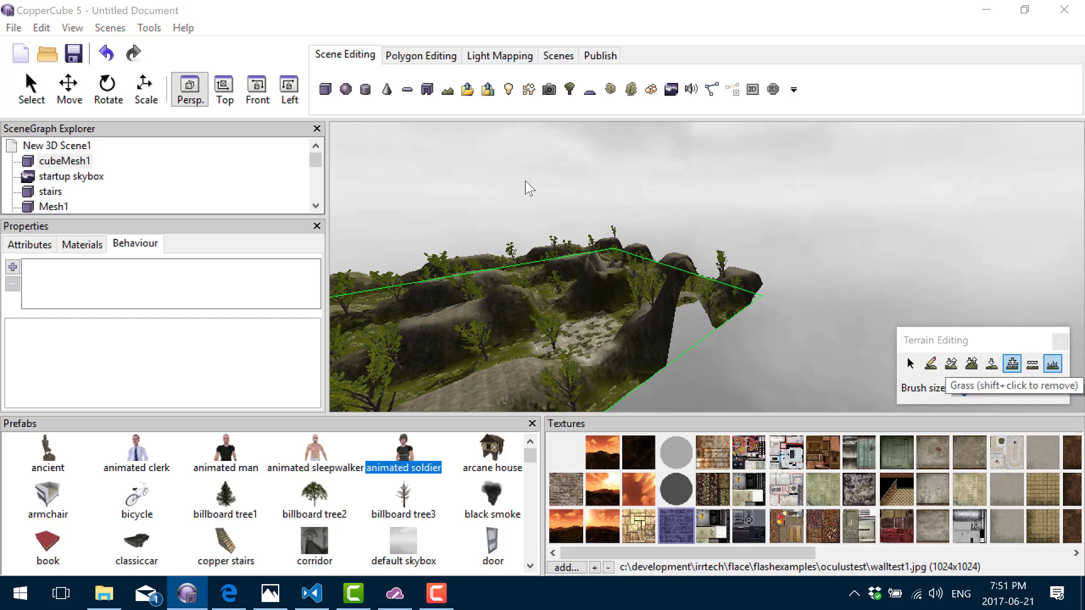
- Switch to the Grass brush to cover the light painted patch with grass
left_click(1052, 364)
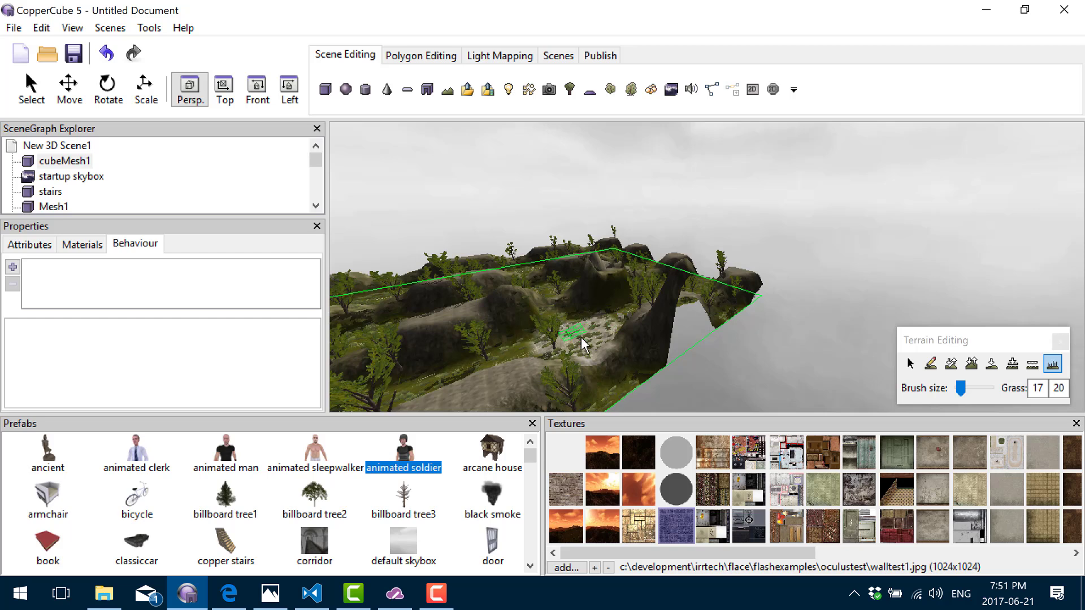